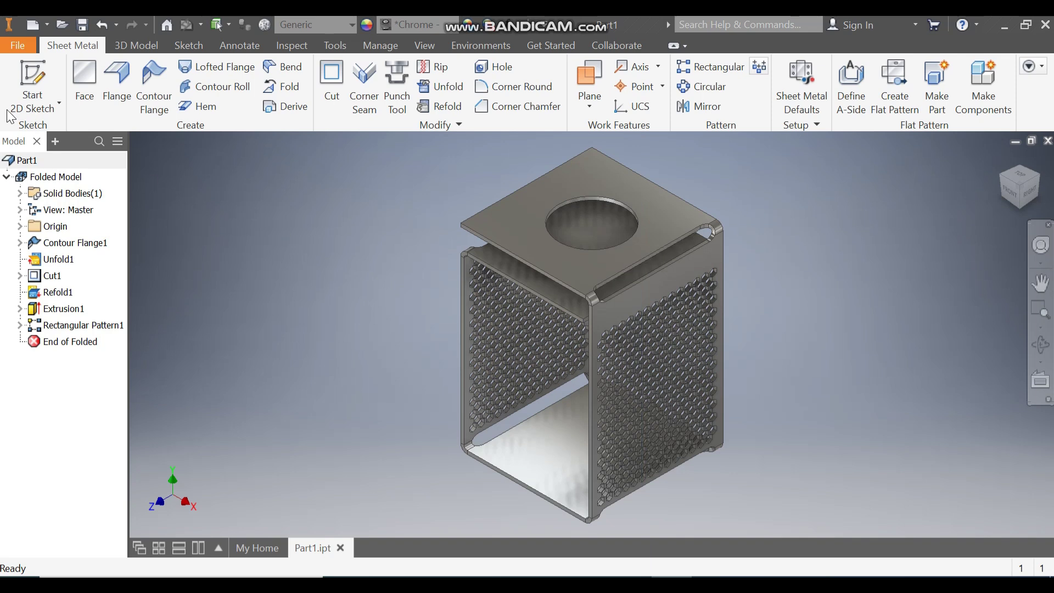
Create a part from the metric Sheet Metal (mm).ipt template and start a 2D sketch on the front XY plane.
{"action": "left_click", "coordinate": [28, 24]}
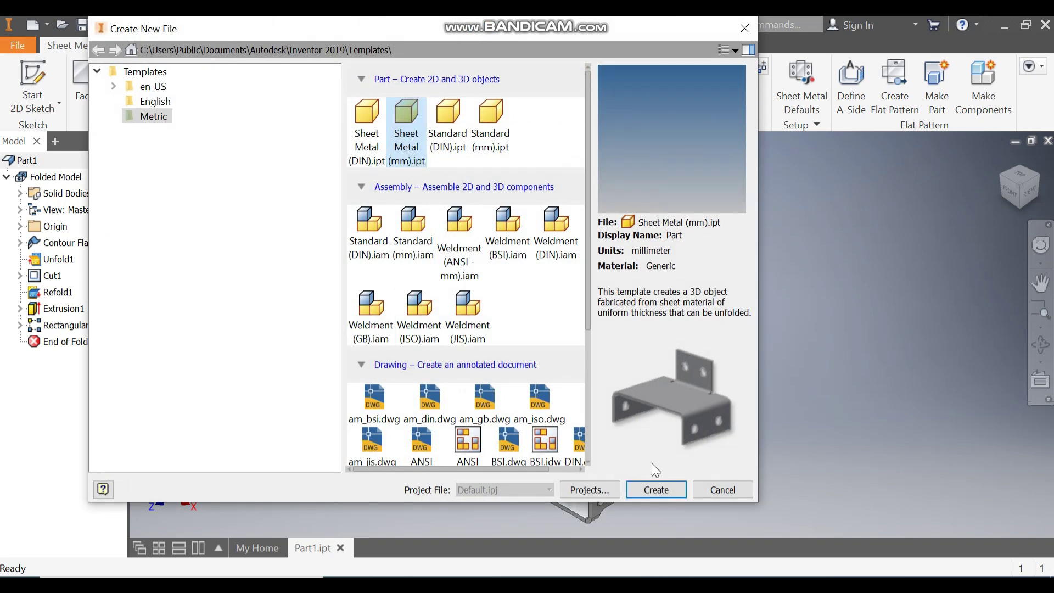
{"action": "left_click", "coordinate": [654, 485]}
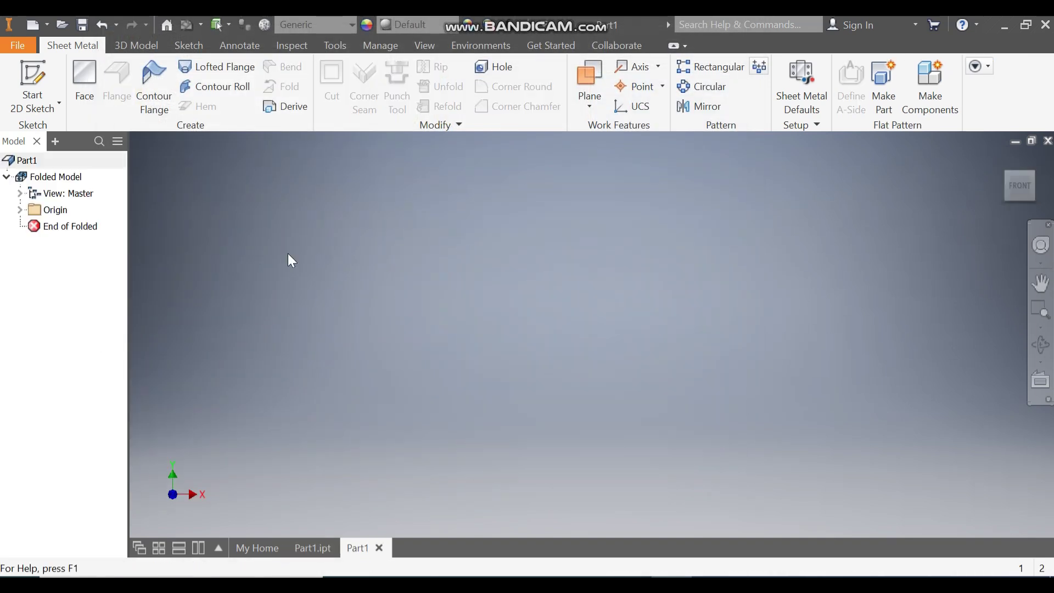
{"action": "left_click", "coordinate": [43, 82]}
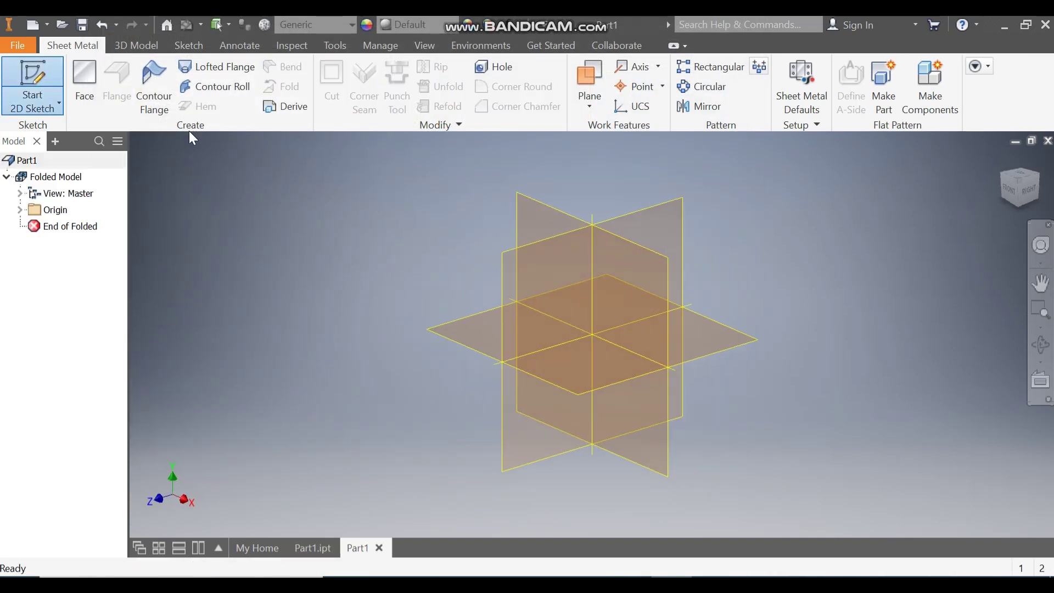
{"action": "left_click", "coordinate": [550, 213]}
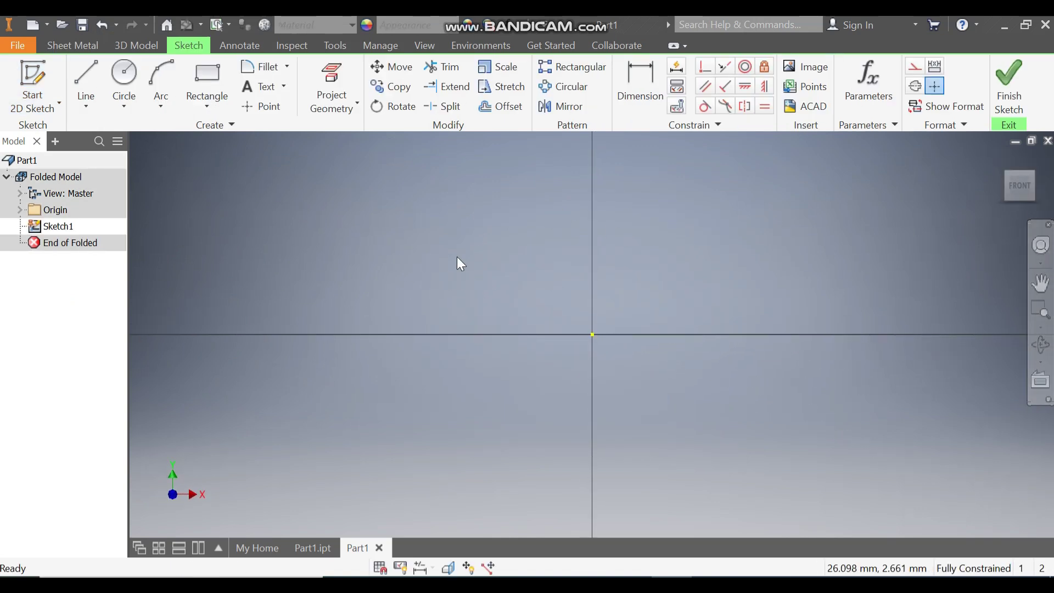
Sketch three connected lines from the origin: a base about 34 mm long, a vertical side about 40 mm, and a top line back to the vertical axis.
{"action": "left_click", "coordinate": [90, 72]}
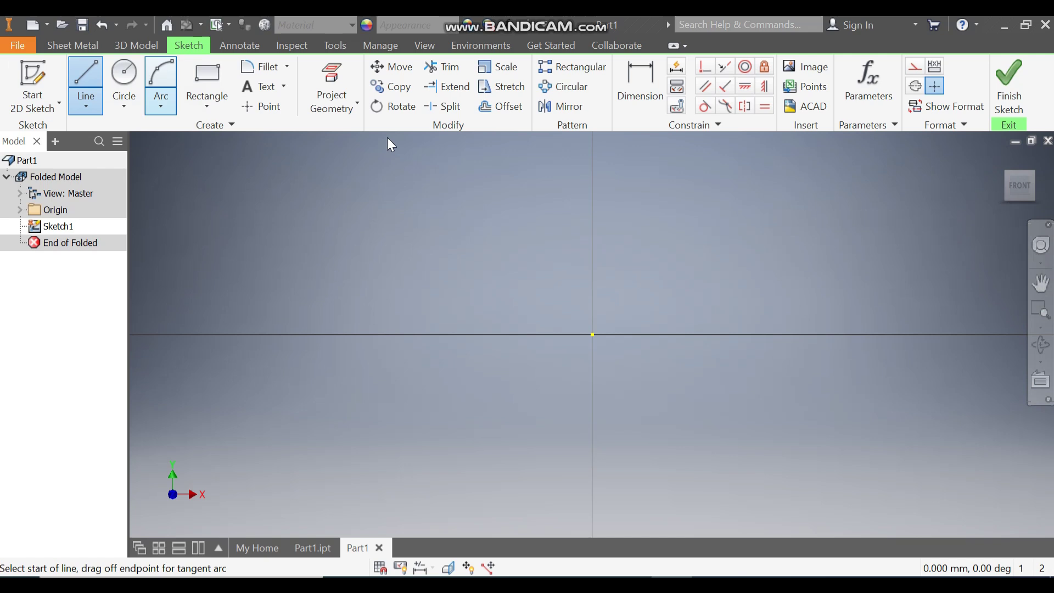
{"action": "left_click", "coordinate": [592, 334]}
{"action": "middle_click_drag", "start_coordinate": [723, 301], "coordinate": [635, 377]}
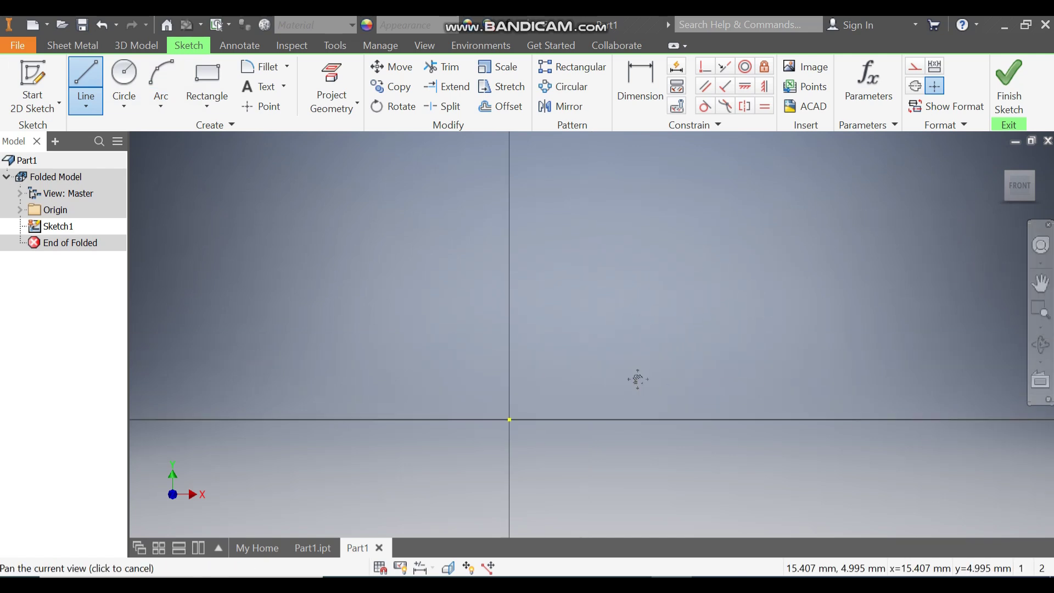
{"action": "left_click", "coordinate": [796, 420]}
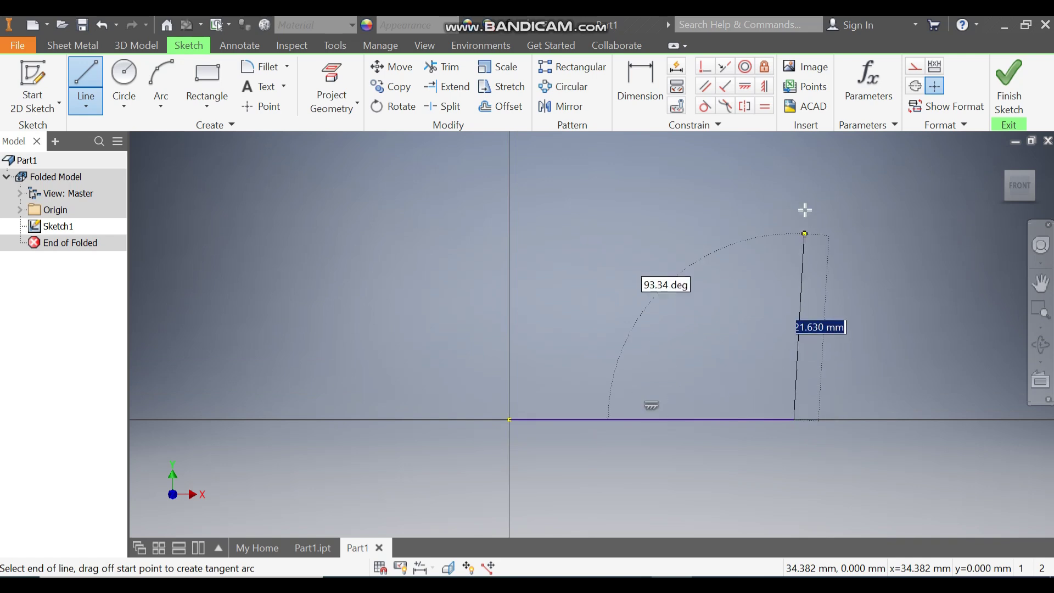
{"action": "middle_click_drag", "start_coordinate": [795, 184], "coordinate": [779, 268]}
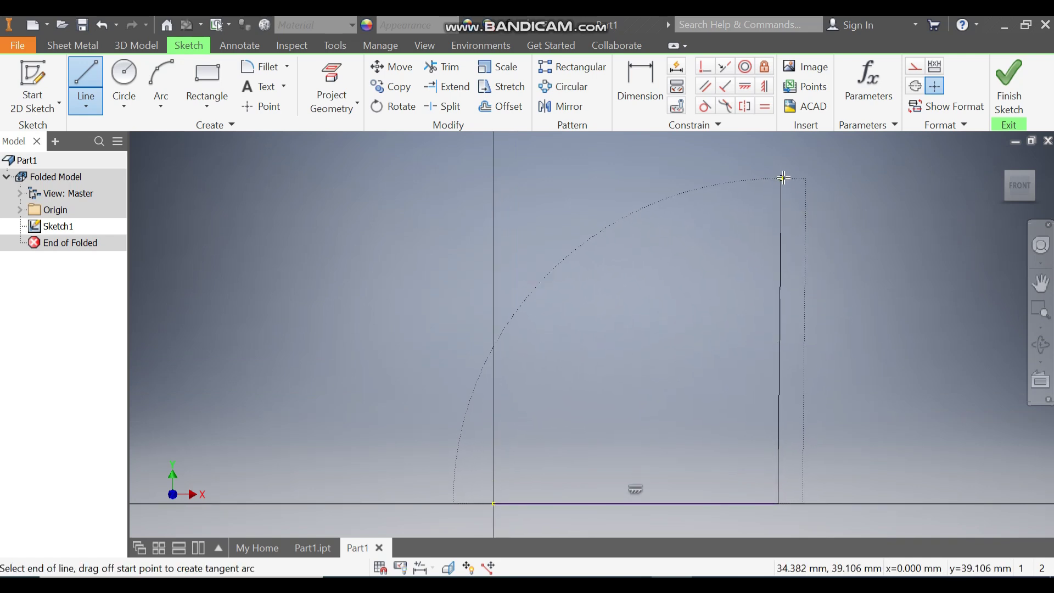
{"action": "left_click", "coordinate": [779, 174]}
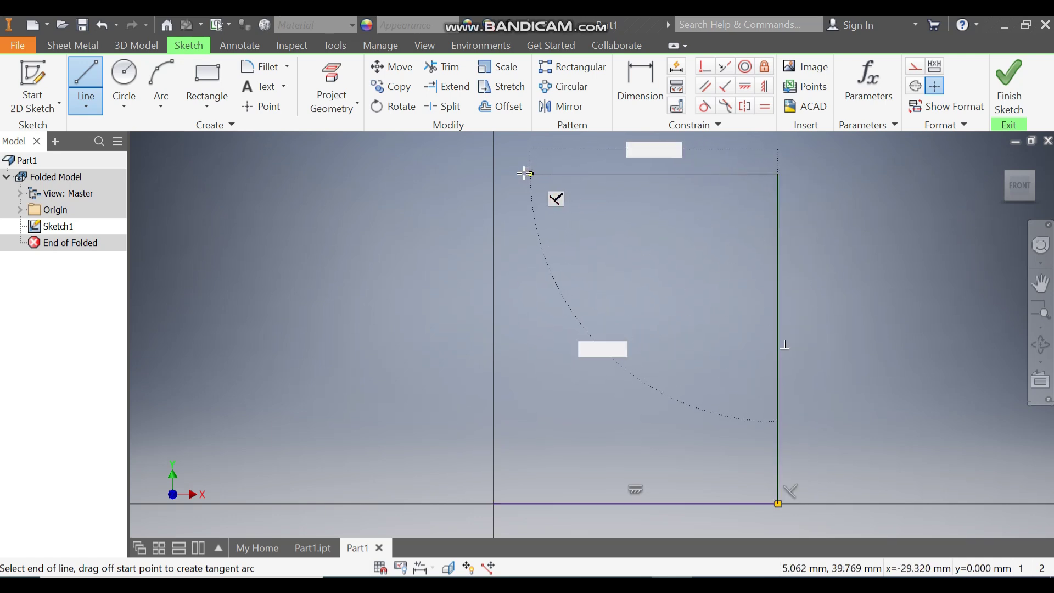
{"action": "left_click", "coordinate": [495, 174]}
{"action": "key", "text": "Escape"}
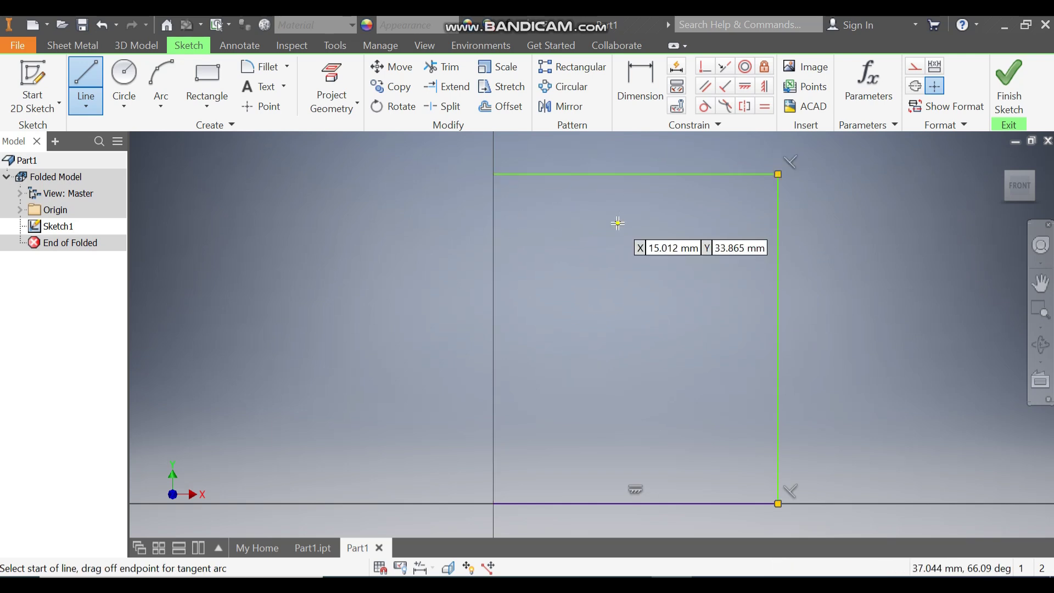
Draw a vertical line about 32 mm up from the origin, followed by a horizontal line about 24 mm long beneath the top line.
{"action": "left_click", "coordinate": [494, 504]}
{"action": "left_click", "coordinate": [494, 239]}
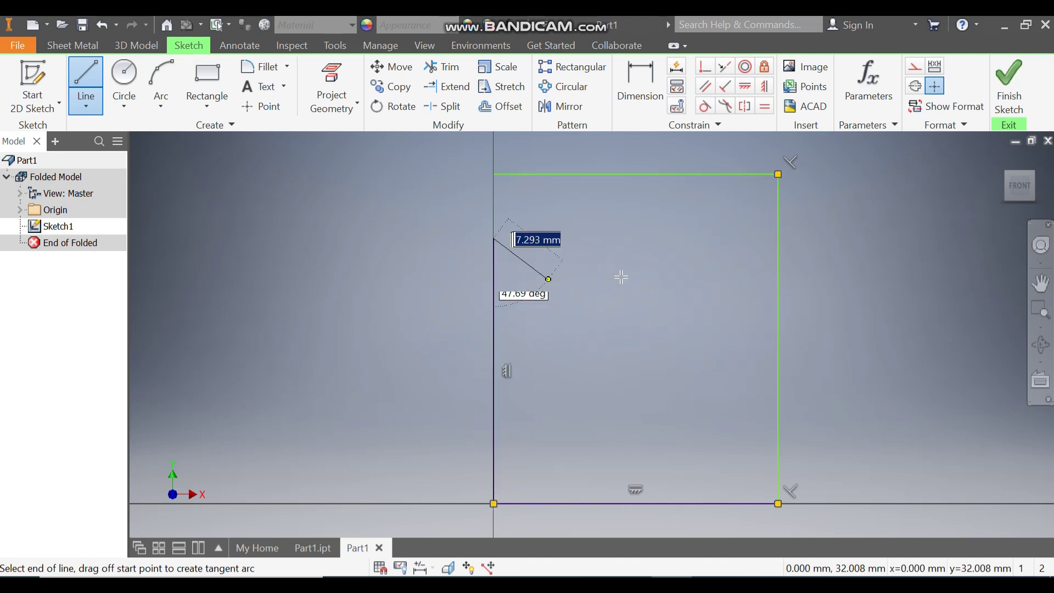
{"action": "left_click", "coordinate": [692, 238]}
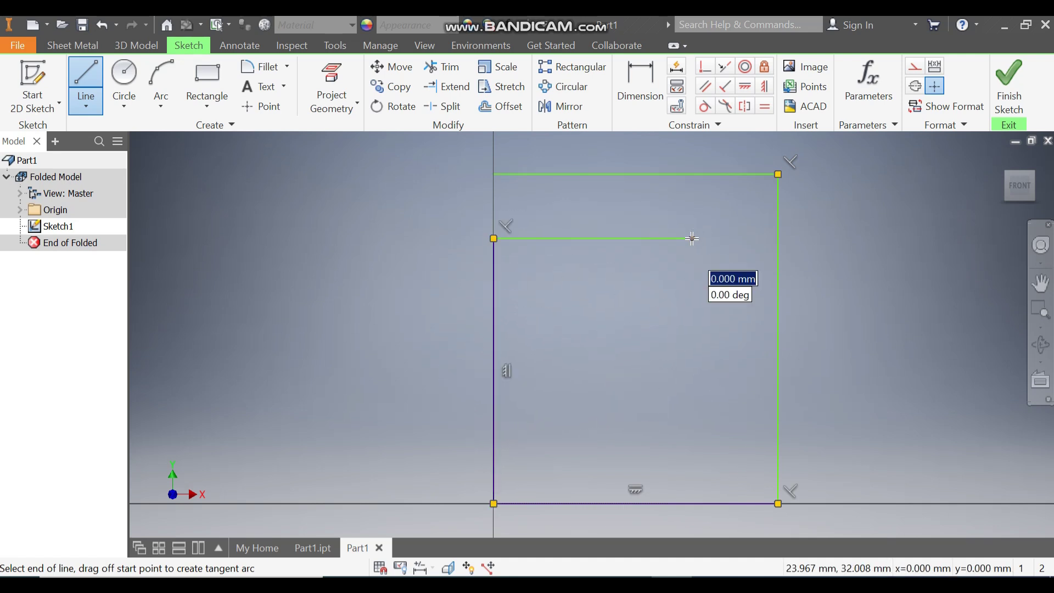
{"action": "key", "text": "Escape"}
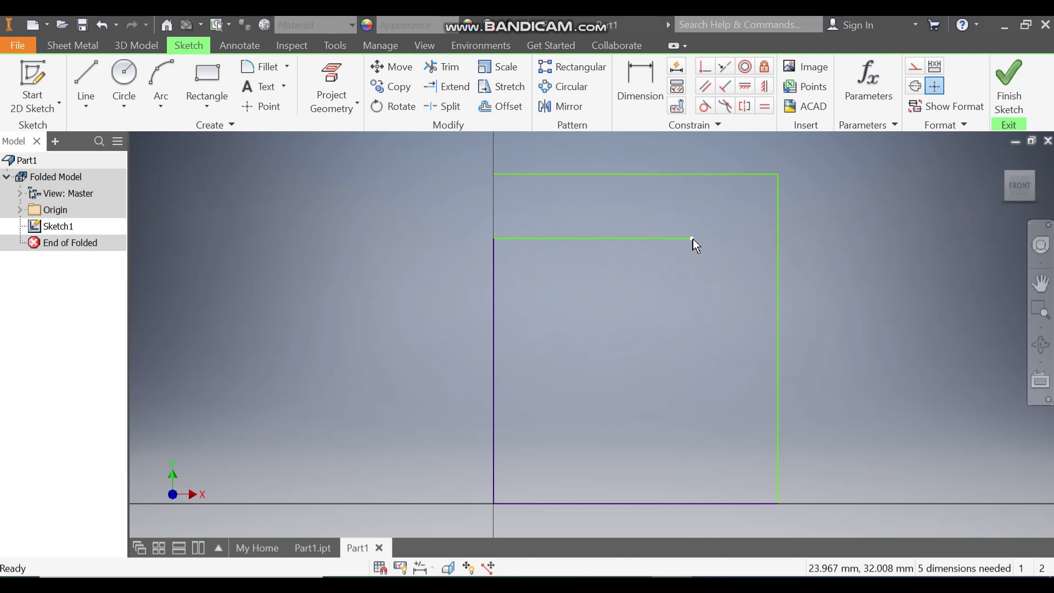
Dimension the profile's right vertical side to 90 mm.
{"action": "left_click", "coordinate": [638, 87]}
{"action": "scroll", "coordinate": [615, 307], "scroll_direction": "up", "scroll_amount": 2}
{"action": "left_click", "coordinate": [710, 317]}
{"action": "left_click", "coordinate": [745, 327]}
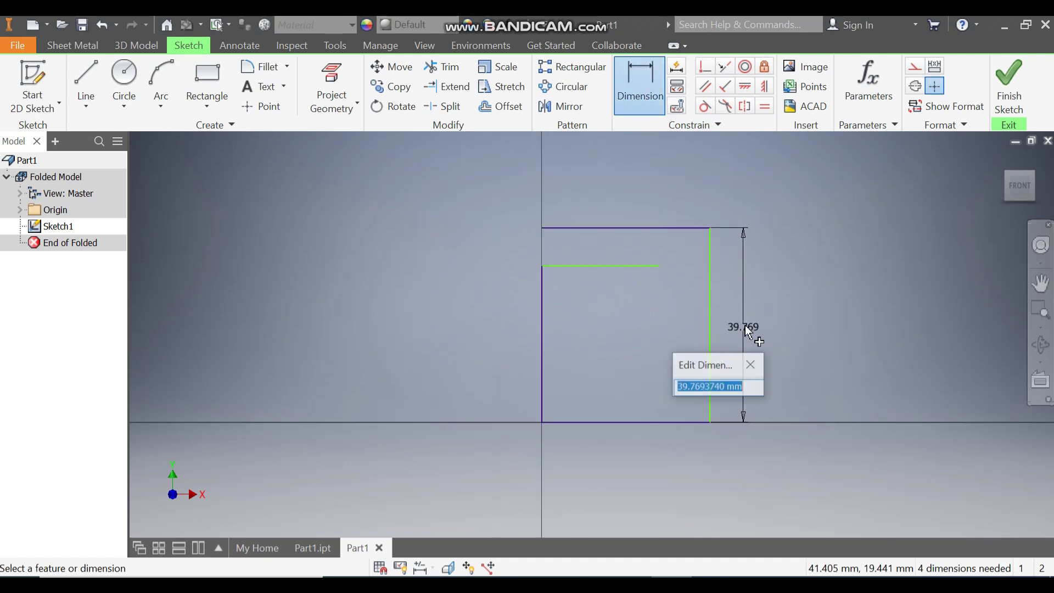
{"action": "type", "text": "90"}
{"action": "key", "text": "Return"}
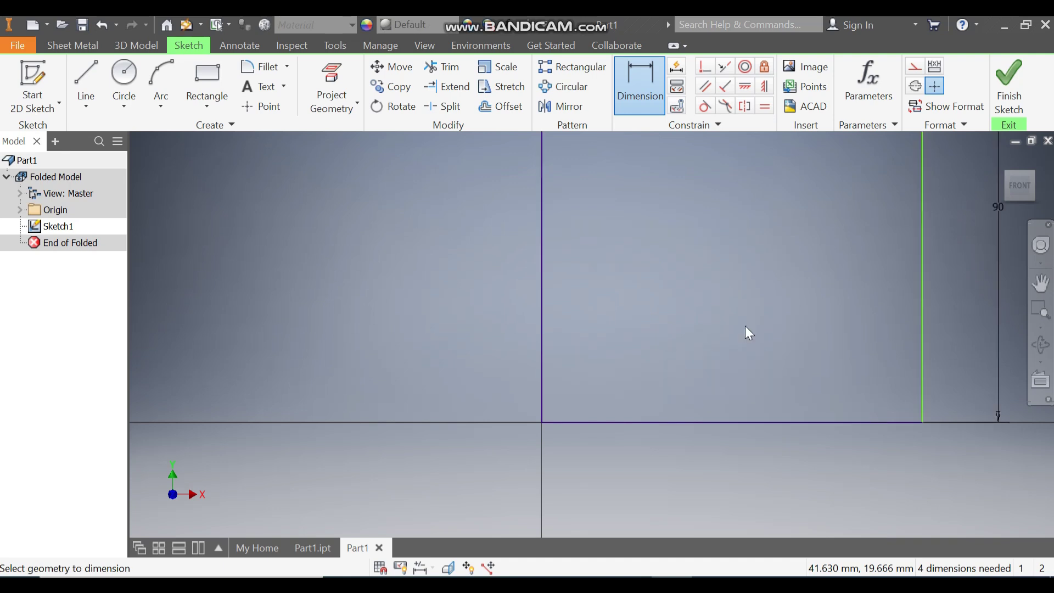
Dimension the spacing between the two upper horizontal lines to 10 mm.
{"action": "scroll", "coordinate": [694, 274], "scroll_direction": "up", "scroll_amount": 5}
{"action": "scroll", "coordinate": [684, 282], "scroll_direction": "down", "scroll_amount": 1}
{"action": "middle_click_drag", "start_coordinate": [684, 282], "coordinate": [598, 345]}
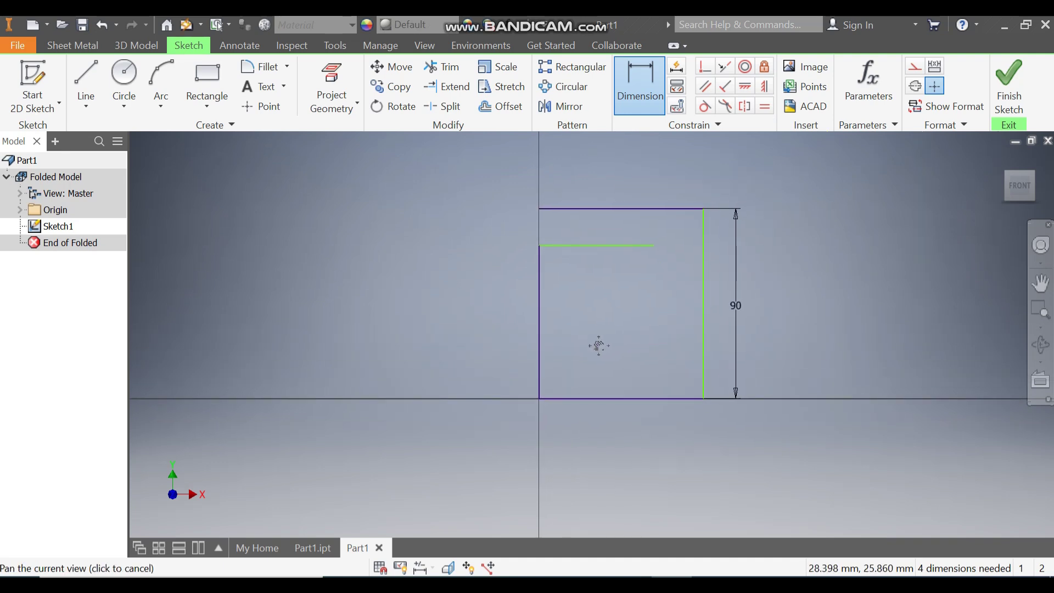
{"action": "left_click", "coordinate": [618, 245]}
{"action": "left_click", "coordinate": [613, 209]}
{"action": "left_click", "coordinate": [607, 223]}
{"action": "type", "text": "10"}
{"action": "key", "text": "Return"}
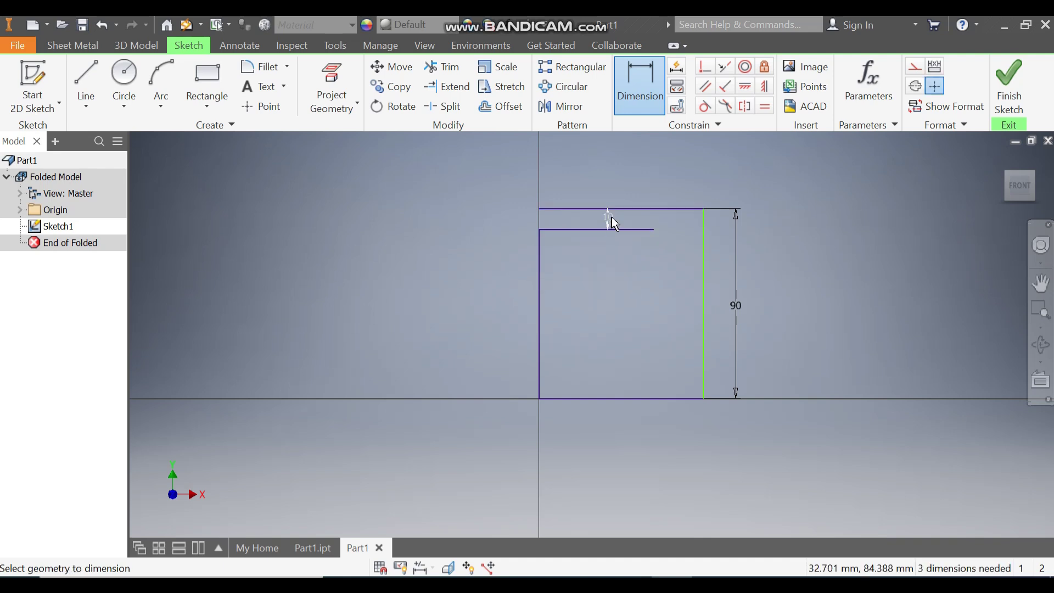
Dimension the gap between the inner horizontal line's free end and the right vertical side to 4 mm.
{"action": "left_click", "coordinate": [654, 230]}
{"action": "left_click", "coordinate": [703, 233]}
{"action": "left_click", "coordinate": [686, 250]}
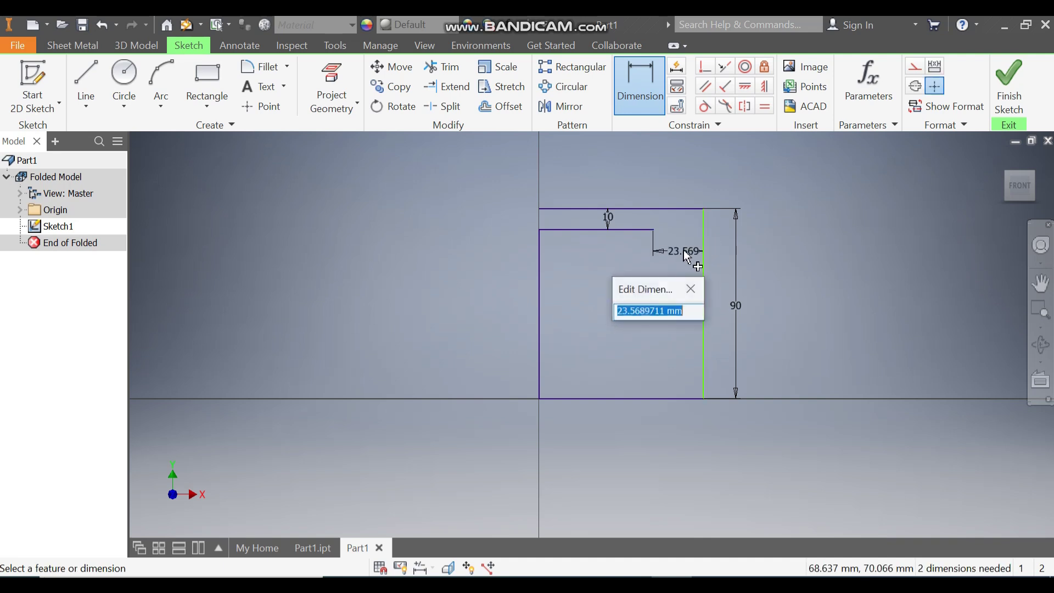
{"action": "type", "text": "4"}
{"action": "key", "text": "Return"}
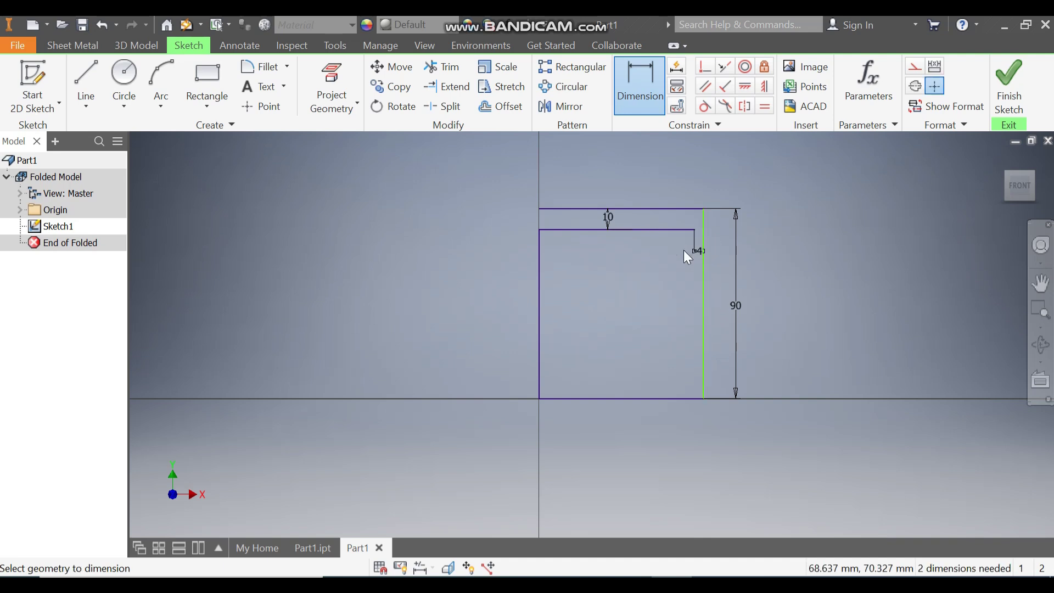
Dimension the top horizontal line's length to 60 mm.
{"action": "left_click", "coordinate": [674, 209]}
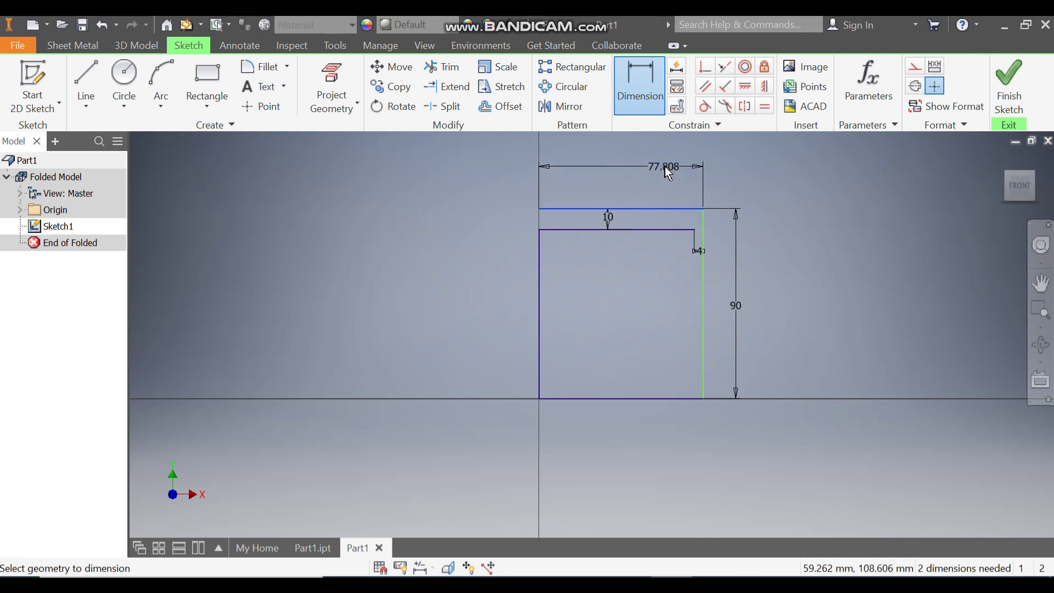
{"action": "left_click", "coordinate": [668, 173]}
{"action": "type", "text": "60"}
{"action": "key", "text": "Return"}
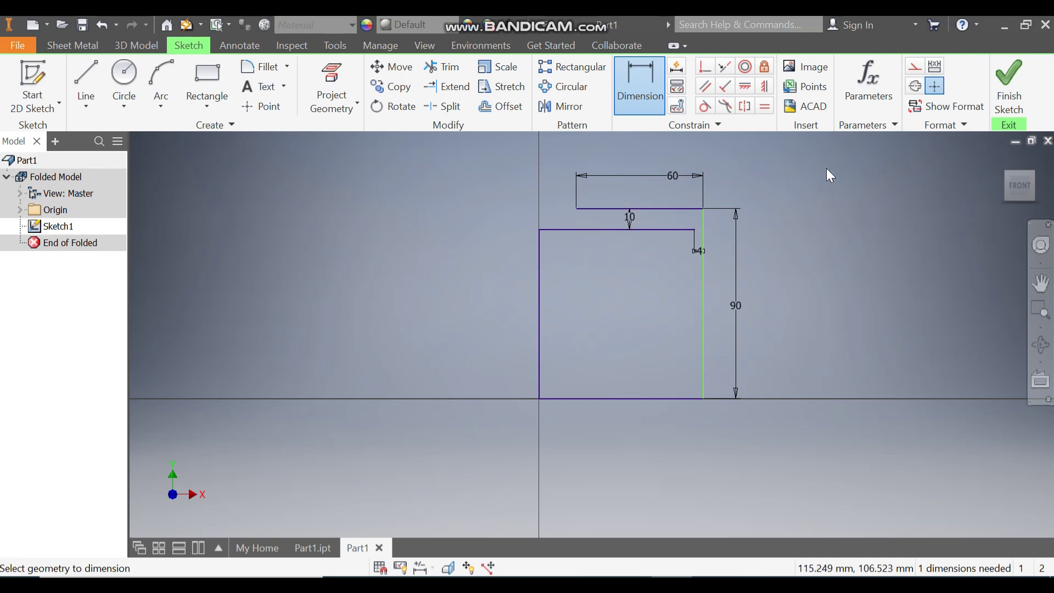
Align the top line's free endpoint vertically with the profile's origin corner using a Vertical constraint, and finish the sketch.
{"action": "left_click", "coordinate": [763, 86]}
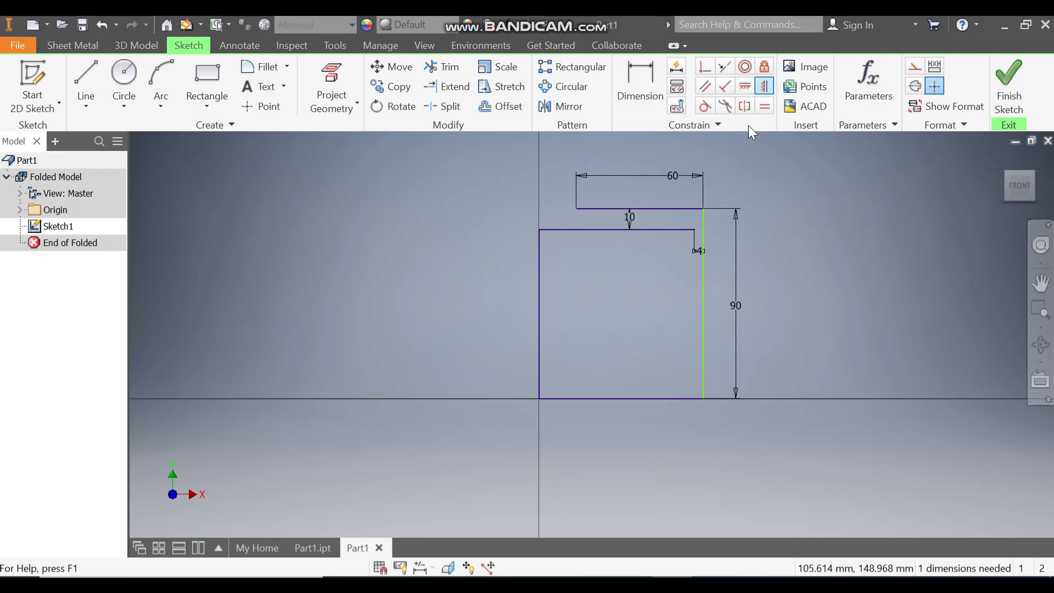
{"action": "left_click", "coordinate": [576, 209]}
{"action": "left_click", "coordinate": [538, 398]}
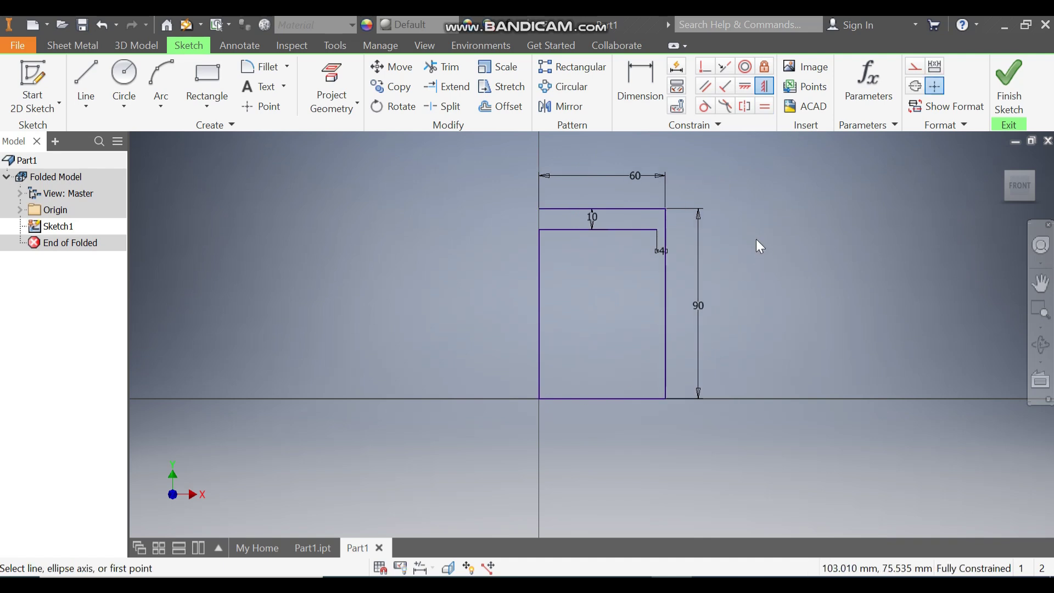
{"action": "key", "text": "Escape"}
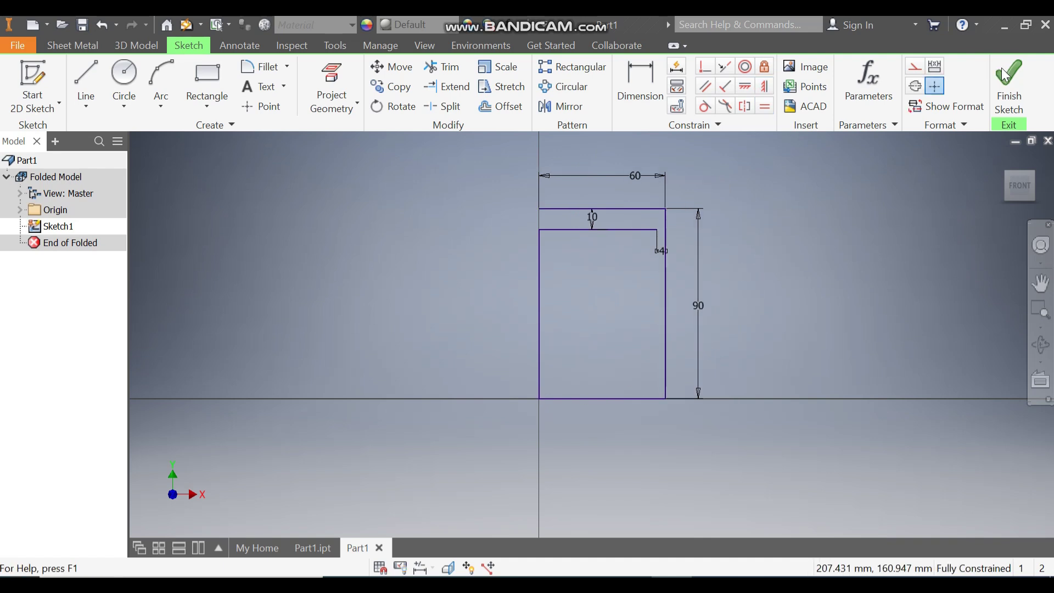
{"action": "left_click", "coordinate": [1009, 83]}
Create a Contour Flange from the sketched profile with a 60 mm width extending symmetrically on both sides of the sketch.
{"action": "scroll", "coordinate": [704, 332], "scroll_direction": "up", "scroll_amount": 3}
{"action": "middle_click_drag", "start_coordinate": [704, 316], "coordinate": [704, 336]}
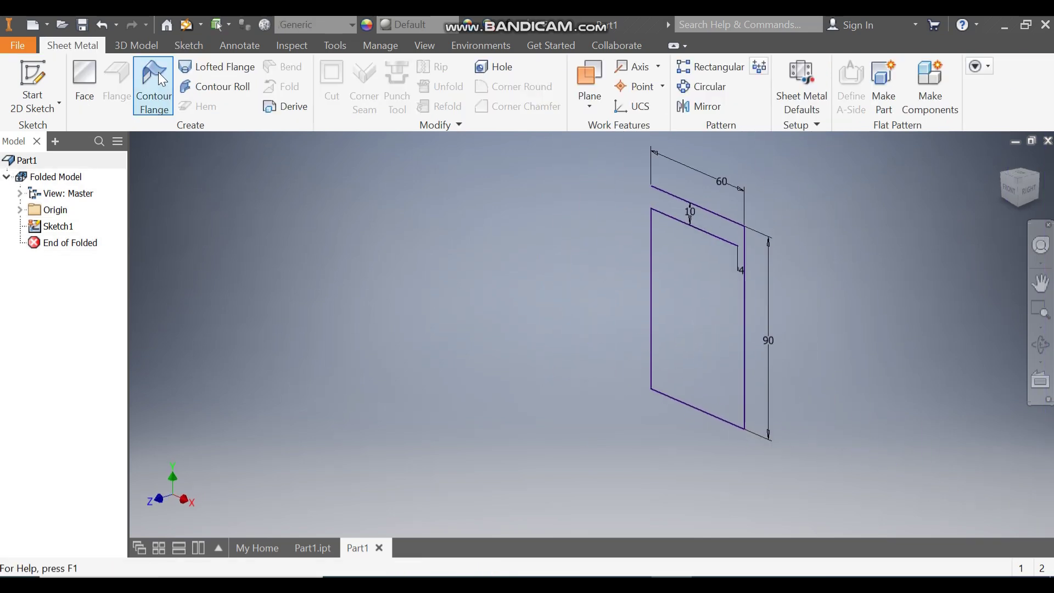
{"action": "left_click", "coordinate": [159, 77]}
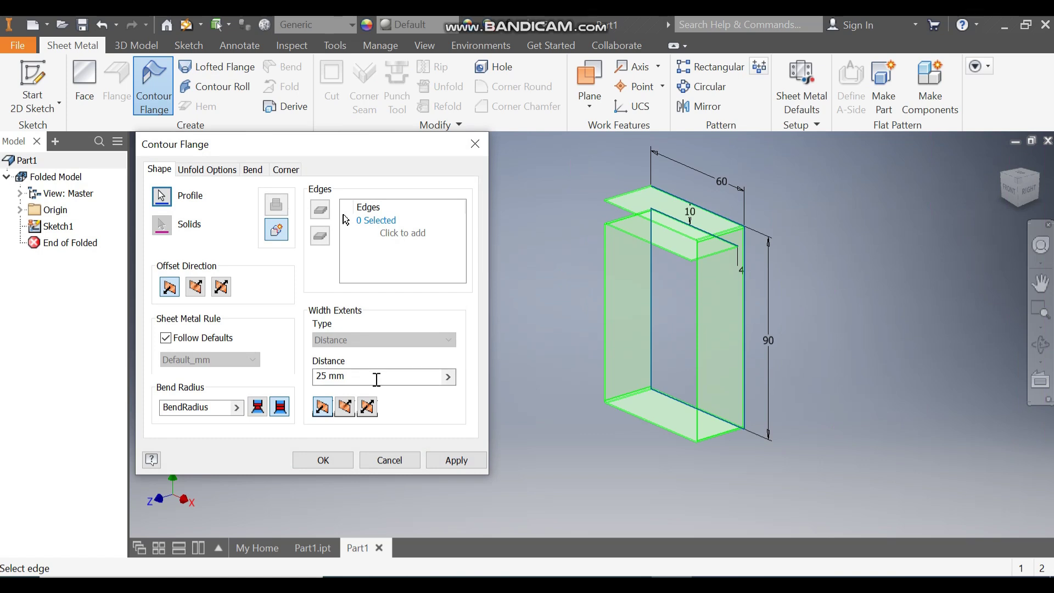
{"action": "left_click", "coordinate": [377, 379]}
{"action": "type", "text": "60"}
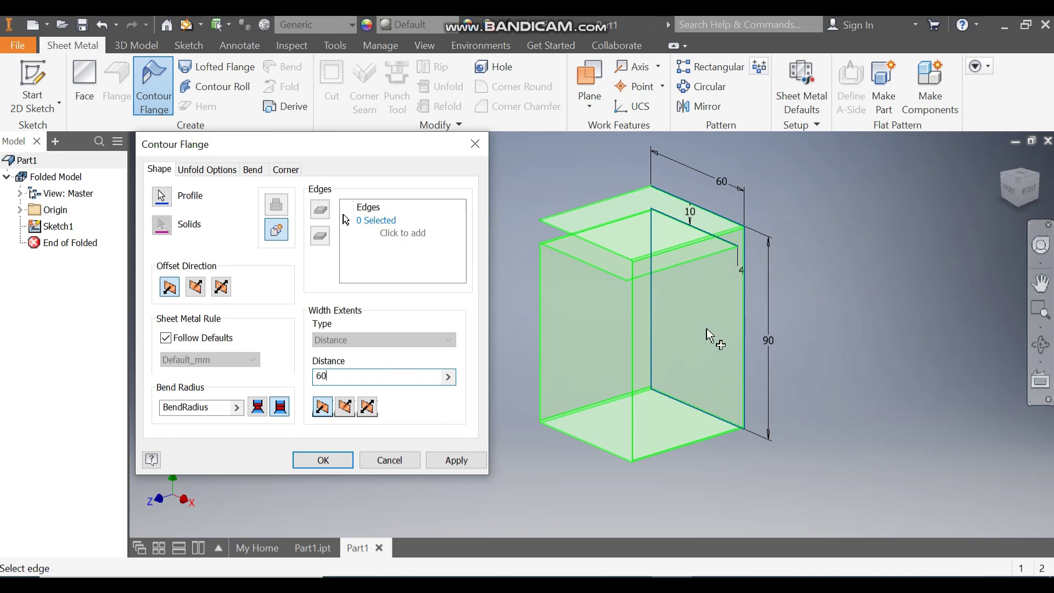
{"action": "left_click", "coordinate": [373, 414]}
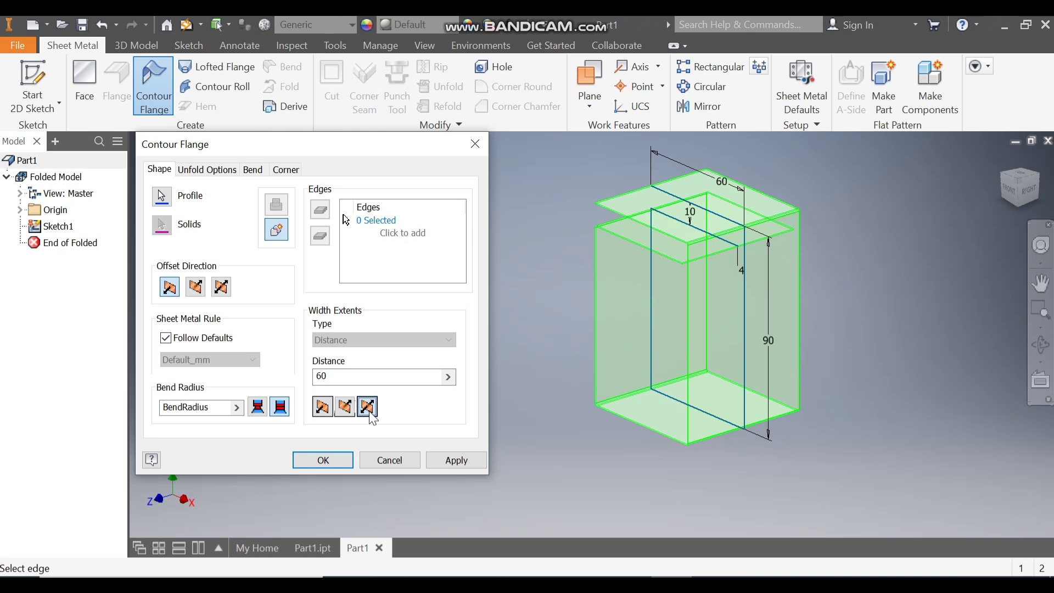
{"action": "left_click", "coordinate": [346, 459]}
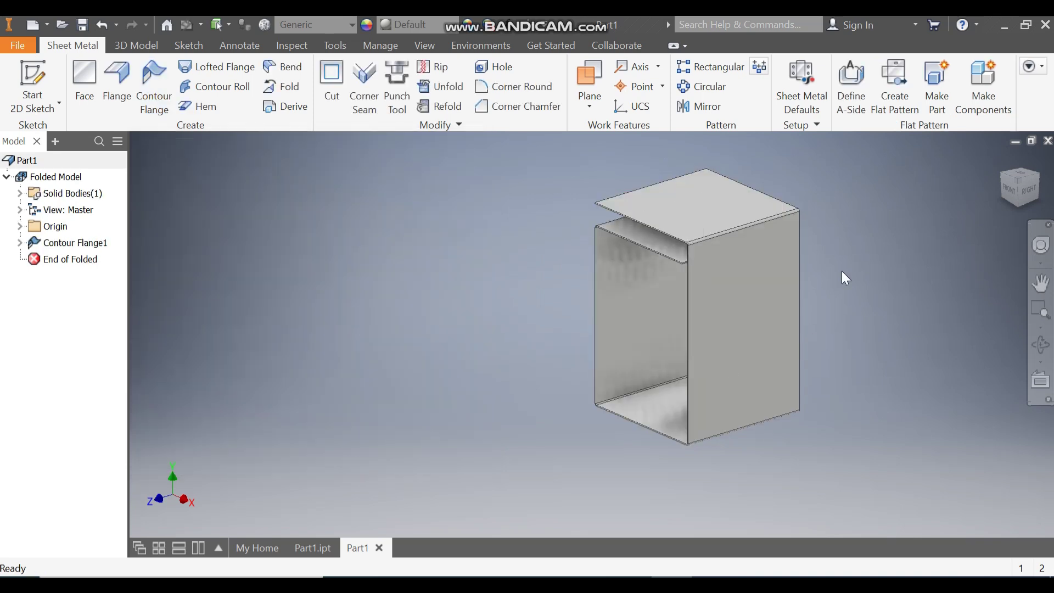
Turn off the rule-based thickness in the sheet metal defaults and set the sheet thickness to 1.5 mm.
{"action": "scroll", "coordinate": [720, 292], "scroll_direction": "up", "scroll_amount": 3}
{"action": "scroll", "coordinate": [720, 292], "scroll_direction": "down", "scroll_amount": 2}
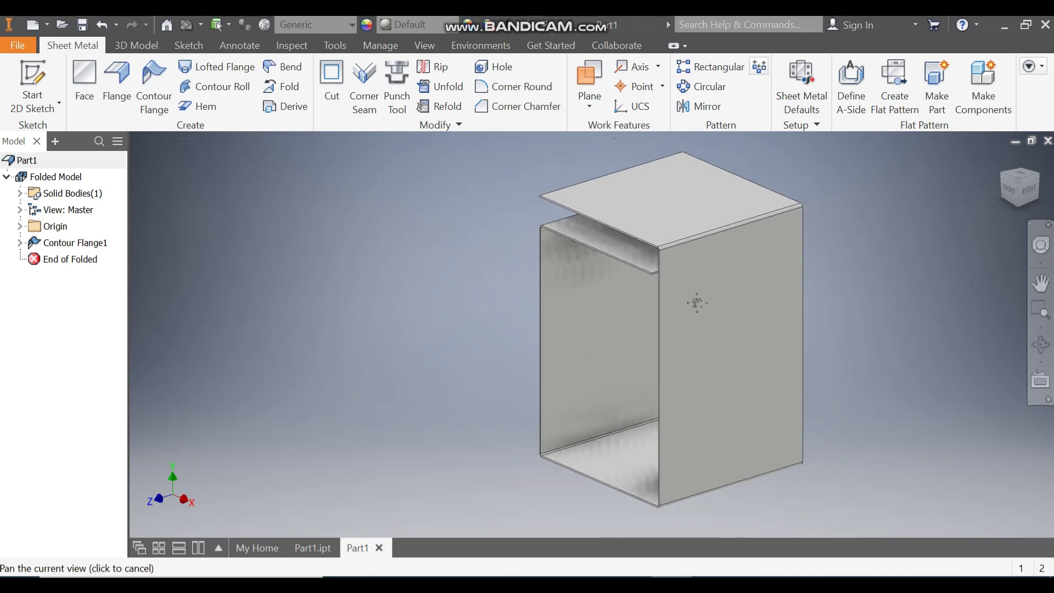
{"action": "left_click", "coordinate": [802, 85]}
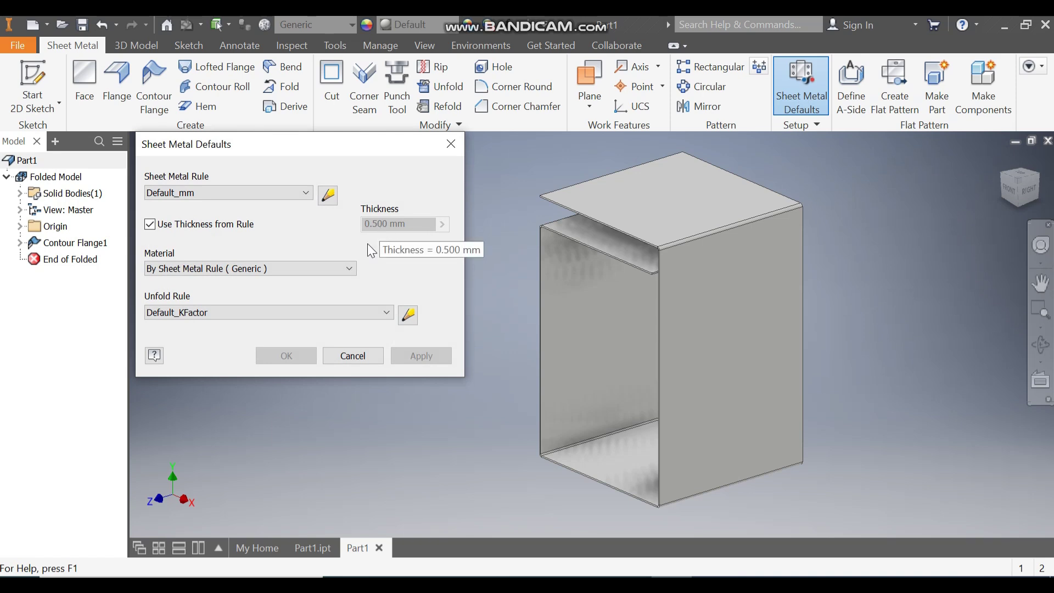
{"action": "left_click", "coordinate": [149, 224]}
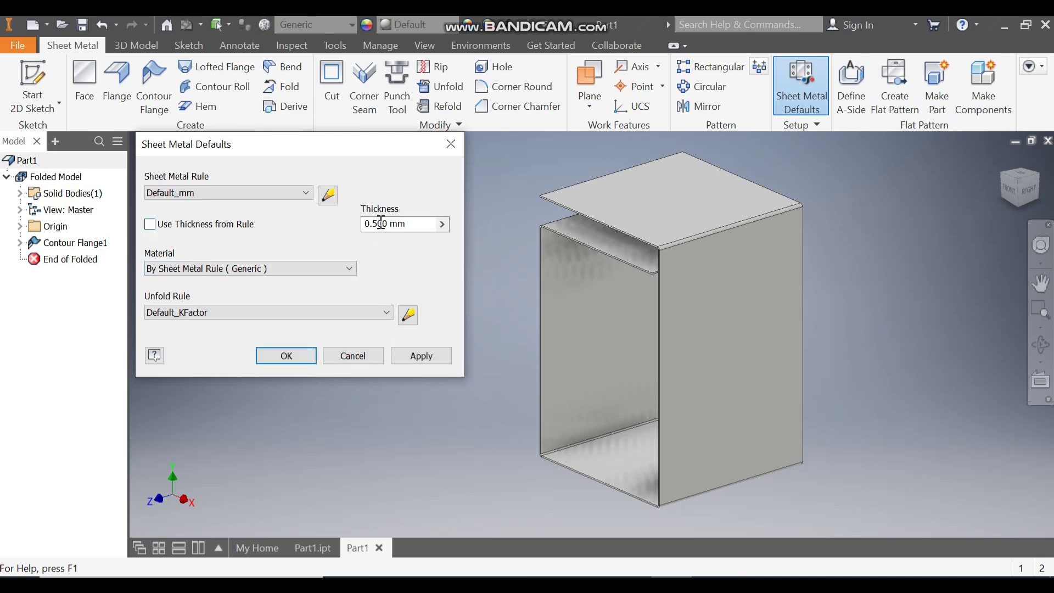
{"action": "left_click_drag", "start_coordinate": [369, 224], "coordinate": [354, 223]}
{"action": "type", "text": "1"}
{"action": "left_click", "coordinate": [293, 353]}
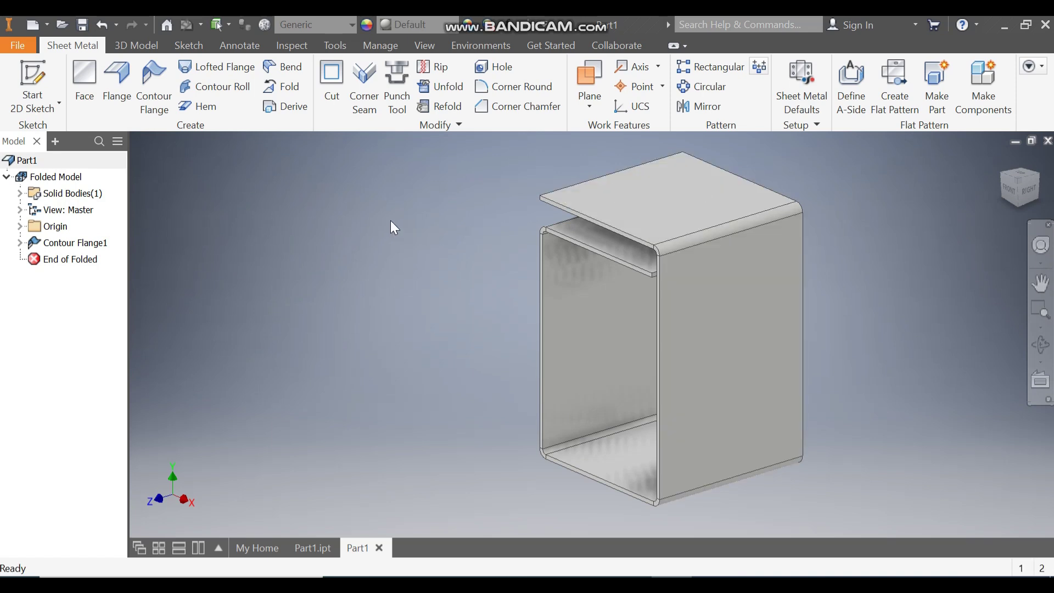
Unfold all bends of the box, keeping the bottom panel as the stationary reference.
{"action": "left_click", "coordinate": [439, 86]}
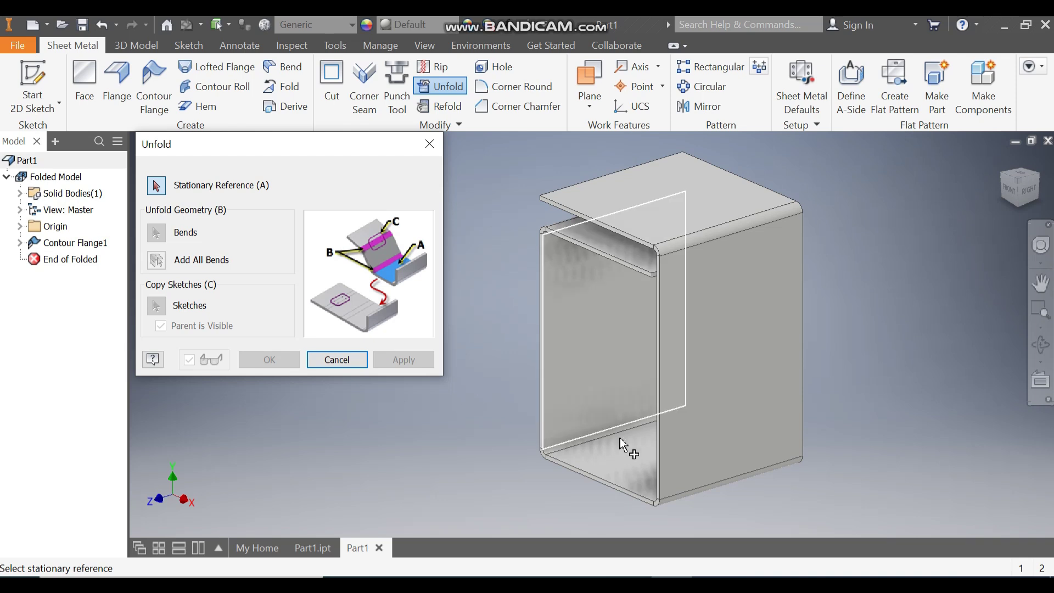
{"action": "left_click", "coordinate": [632, 466]}
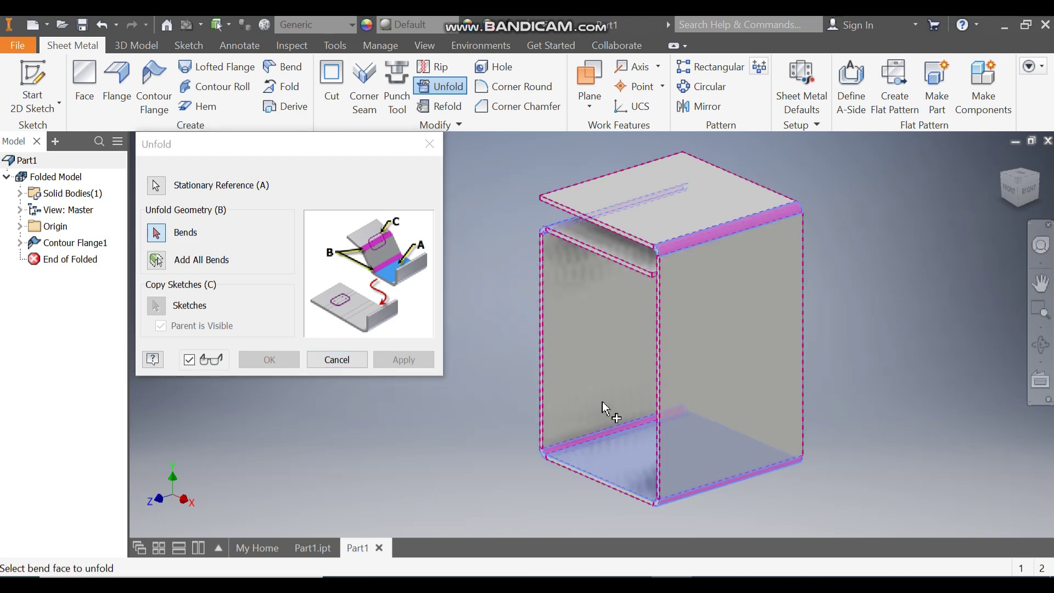
{"action": "scroll", "coordinate": [602, 401], "scroll_direction": "down", "scroll_amount": 5}
{"action": "scroll", "coordinate": [504, 310], "scroll_direction": "up", "scroll_amount": 3}
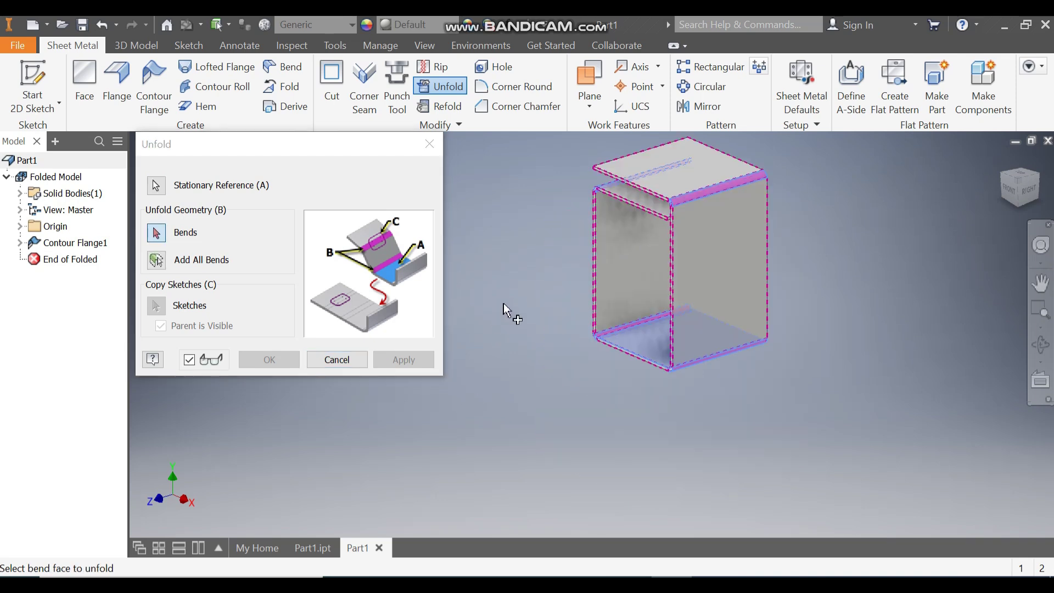
{"action": "left_click", "coordinate": [156, 260]}
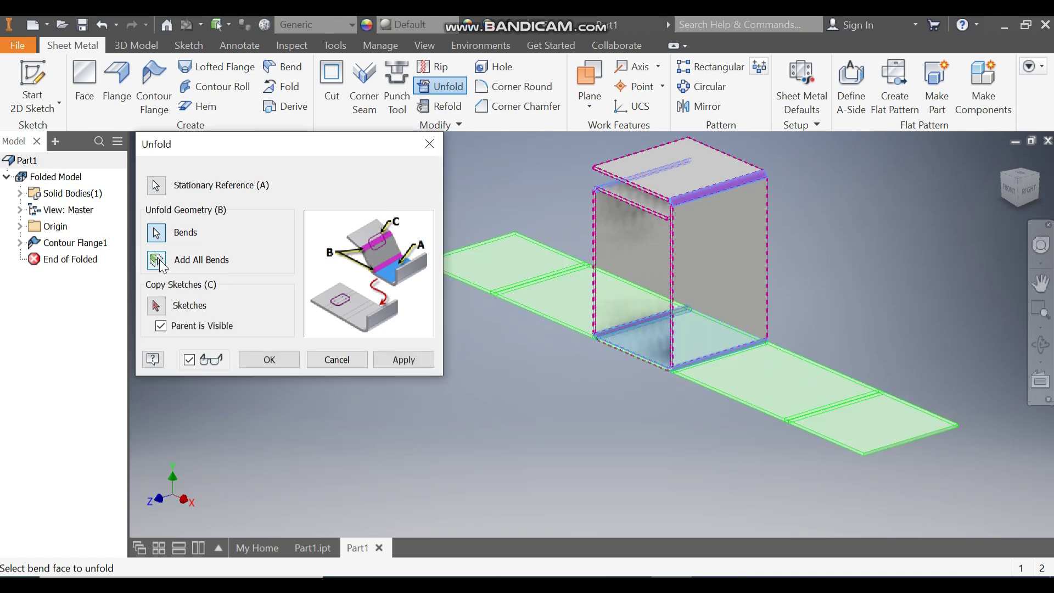
{"action": "left_click", "coordinate": [290, 363]}
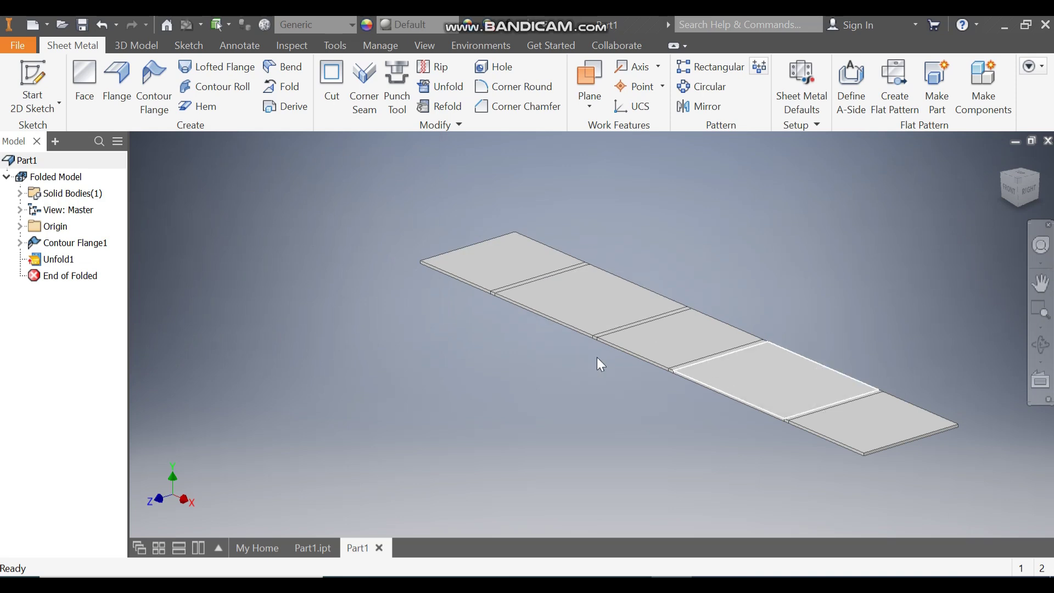
Start a new 2D sketch on the top face of the flattened sheet and align the view squarely to it.
{"action": "left_click", "coordinate": [502, 263]}
{"action": "left_click", "coordinate": [618, 249]}
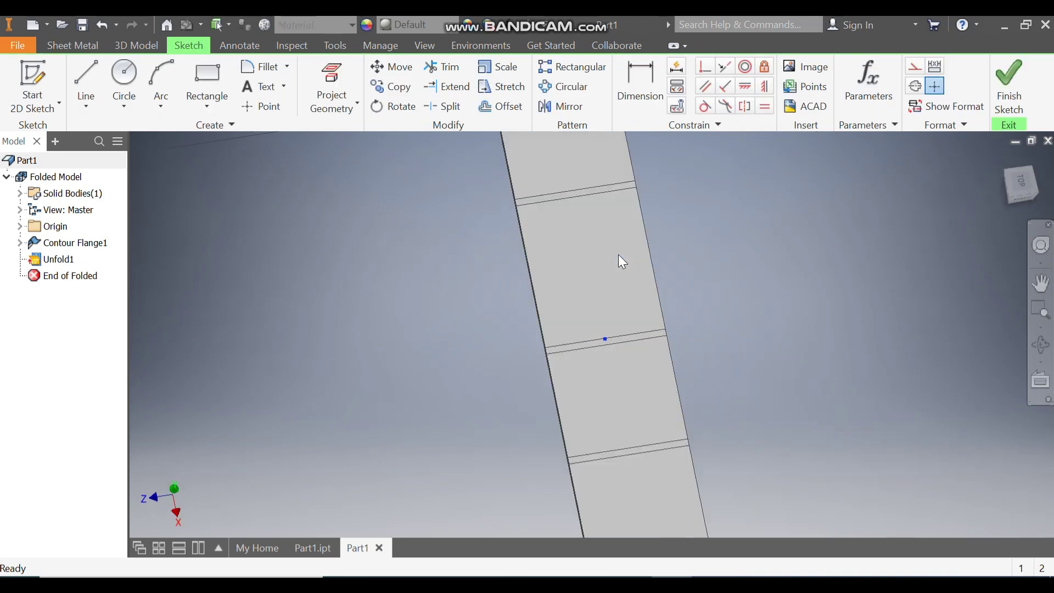
{"action": "left_click", "coordinate": [1035, 165]}
{"action": "scroll", "coordinate": [462, 351], "scroll_direction": "up", "scroll_amount": 5}
{"action": "middle_click_drag", "start_coordinate": [459, 352], "coordinate": [362, 368]}
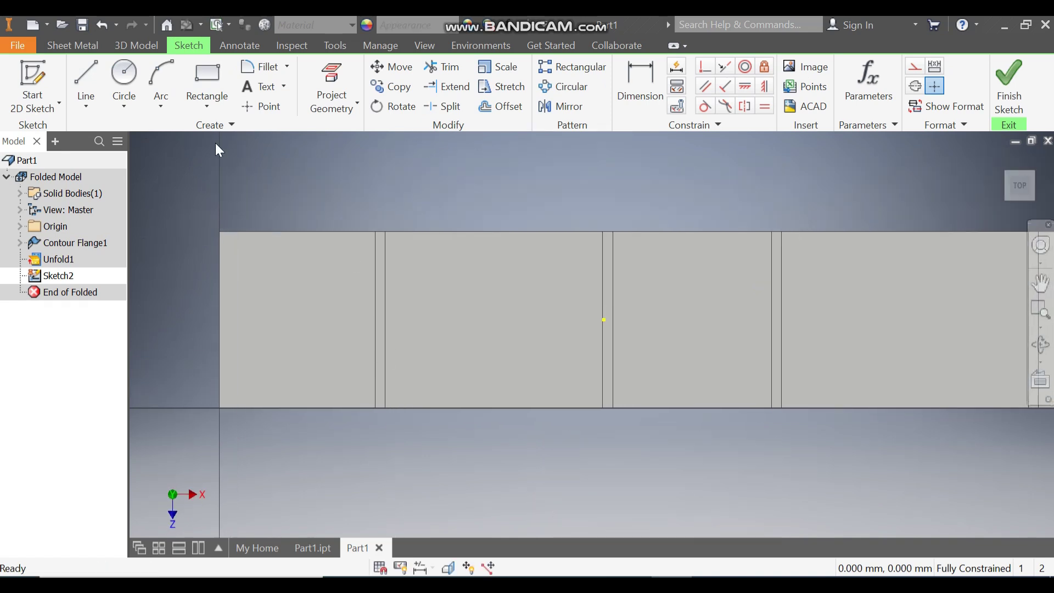
Sketch a vertical center-point slot about 11 mm wide over the first bend zone of the flattened sheet.
{"action": "left_click", "coordinate": [207, 108]}
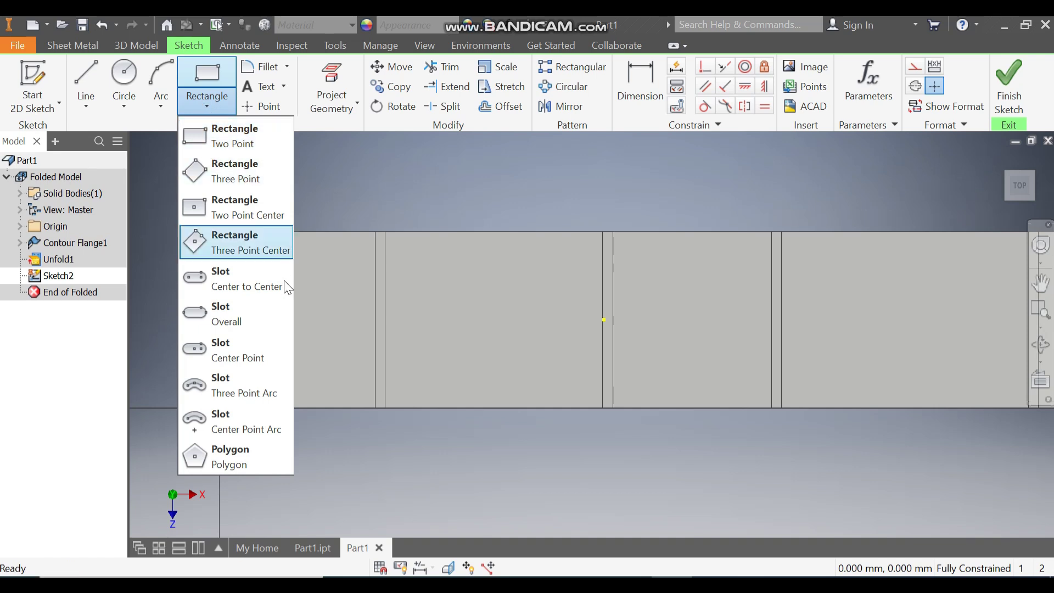
{"action": "left_click", "coordinate": [239, 354]}
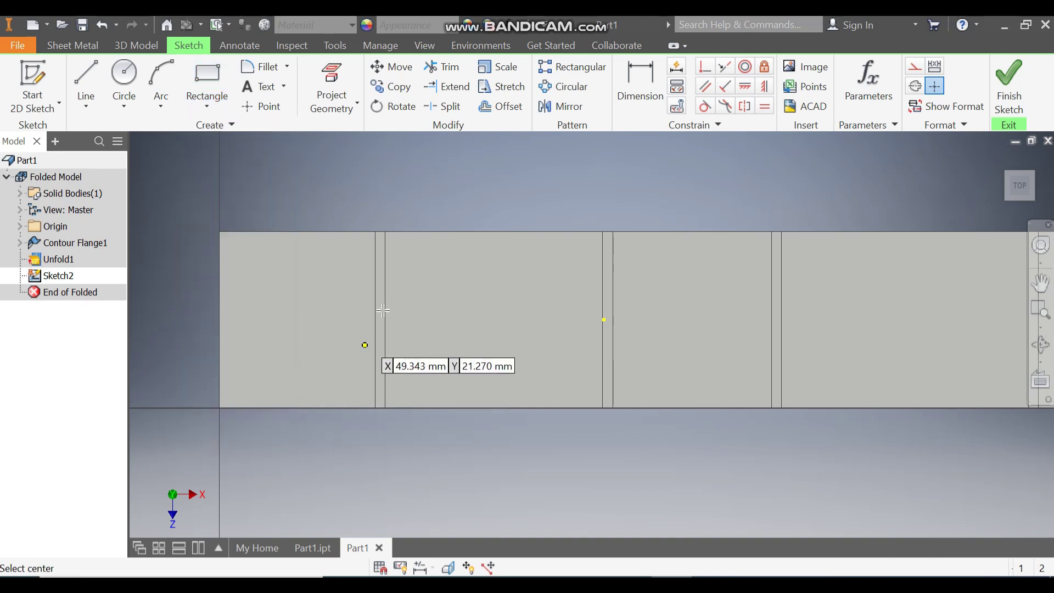
{"action": "scroll", "coordinate": [368, 341], "scroll_direction": "up", "scroll_amount": 4}
{"action": "left_click", "coordinate": [370, 336]}
{"action": "scroll", "coordinate": [374, 357], "scroll_direction": "down", "scroll_amount": 2}
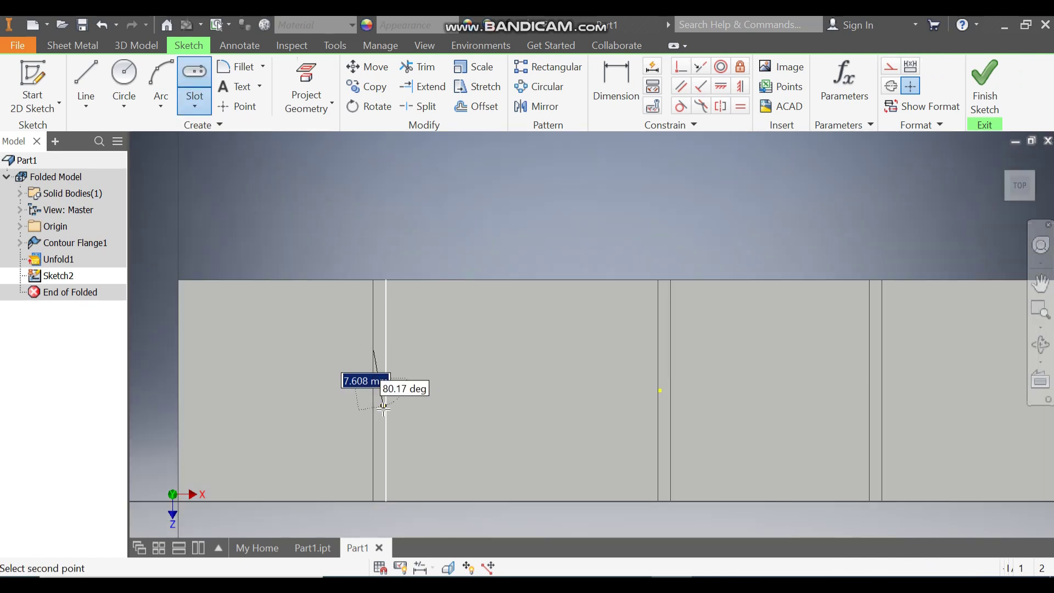
{"action": "left_click", "coordinate": [379, 450]}
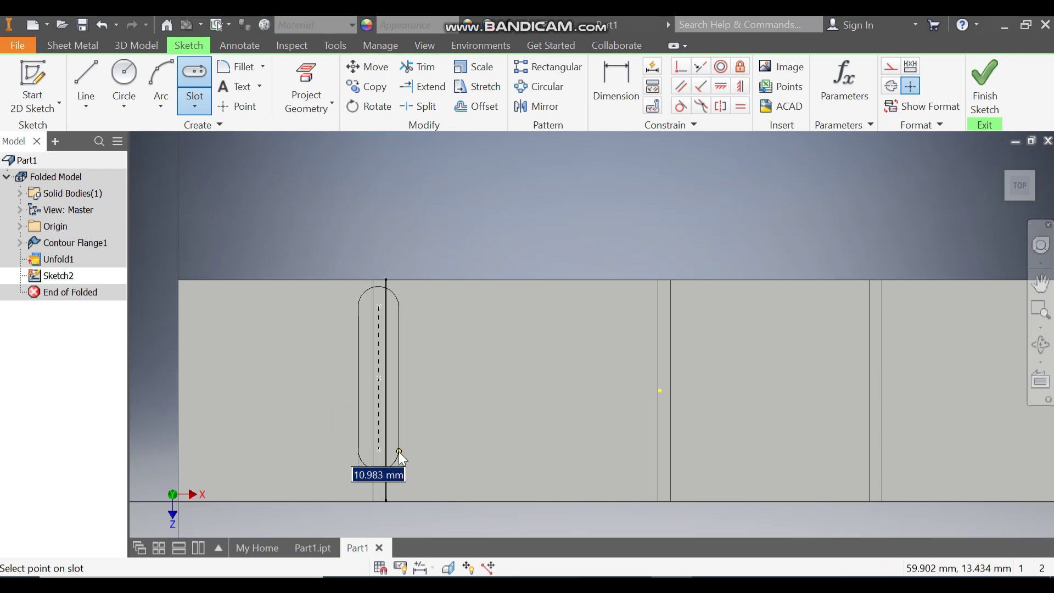
{"action": "left_click", "coordinate": [399, 451]}
Sketch vertical center-point slots over the second and third bend zones of the flattened sheet.
{"action": "middle_click_drag", "start_coordinate": [822, 356], "coordinate": [653, 287]}
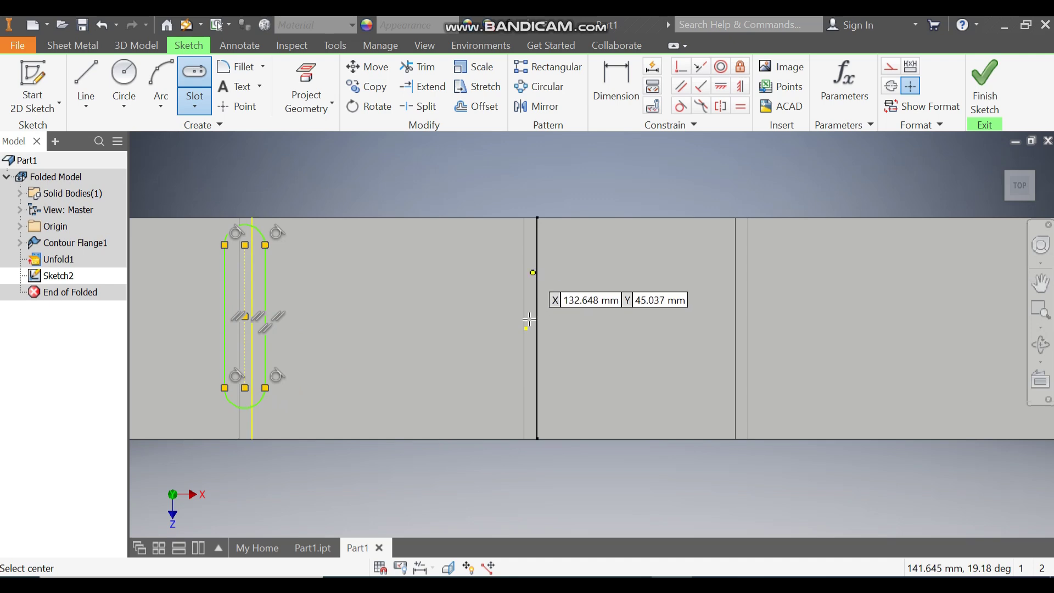
{"action": "left_click", "coordinate": [531, 347]}
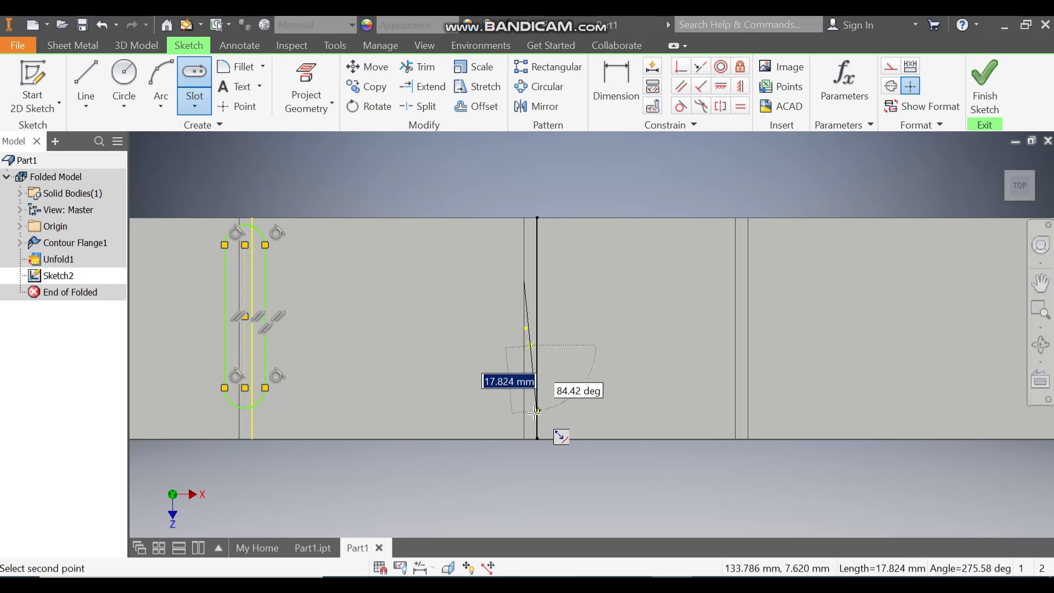
{"action": "left_click", "coordinate": [533, 426]}
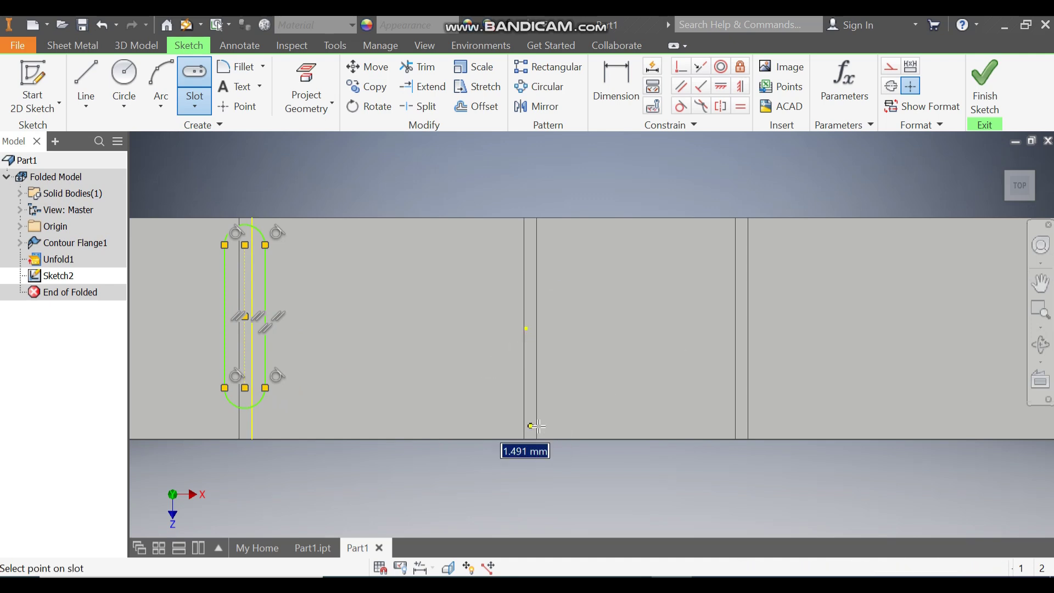
{"action": "left_click", "coordinate": [559, 422]}
{"action": "left_click", "coordinate": [743, 313]}
{"action": "left_click", "coordinate": [743, 494]}
{"action": "left_click", "coordinate": [770, 455]}
Sketch a vertical center-point slot over the fourth bend zone, extending past both long edges of the sheet, and end the Slot command.
{"action": "scroll", "coordinate": [730, 346], "scroll_direction": "down", "scroll_amount": 3}
{"action": "middle_click_drag", "start_coordinate": [729, 345], "coordinate": [478, 320]}
{"action": "scroll", "coordinate": [677, 300], "scroll_direction": "up", "scroll_amount": 3}
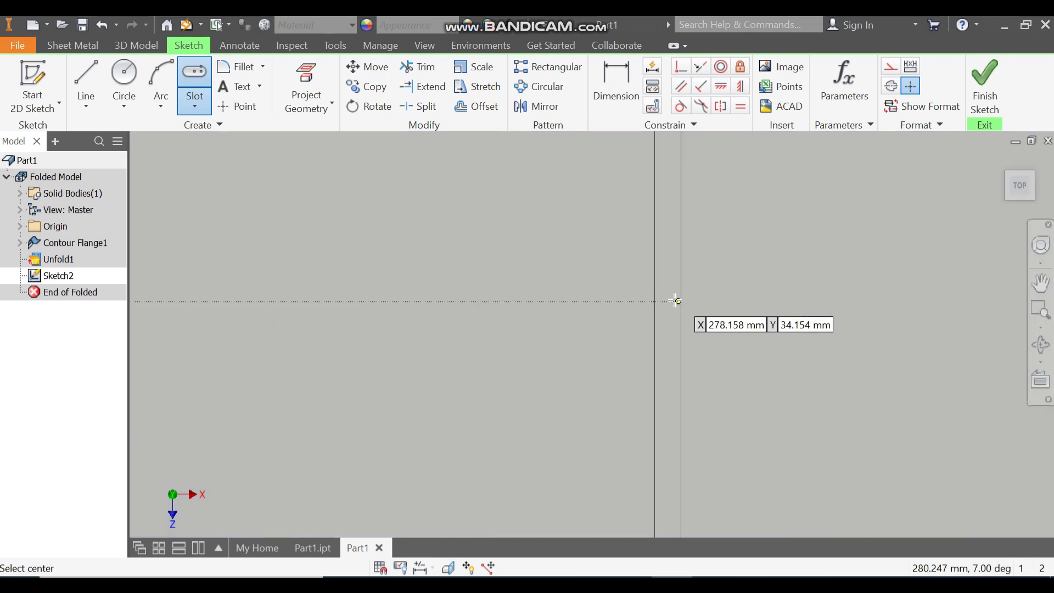
{"action": "left_click", "coordinate": [670, 320]}
{"action": "scroll", "coordinate": [677, 397], "scroll_direction": "down", "scroll_amount": 3}
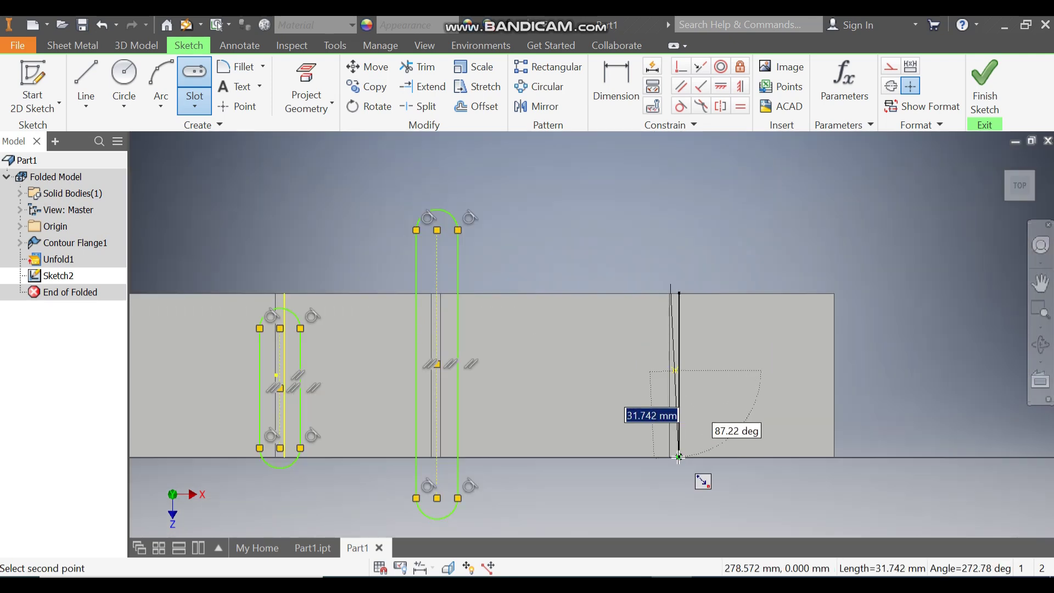
{"action": "left_click", "coordinate": [675, 479]}
{"action": "left_click", "coordinate": [704, 482]}
{"action": "scroll", "coordinate": [707, 219], "scroll_direction": "down", "scroll_amount": 2}
{"action": "middle_click_drag", "start_coordinate": [706, 218], "coordinate": [764, 225]}
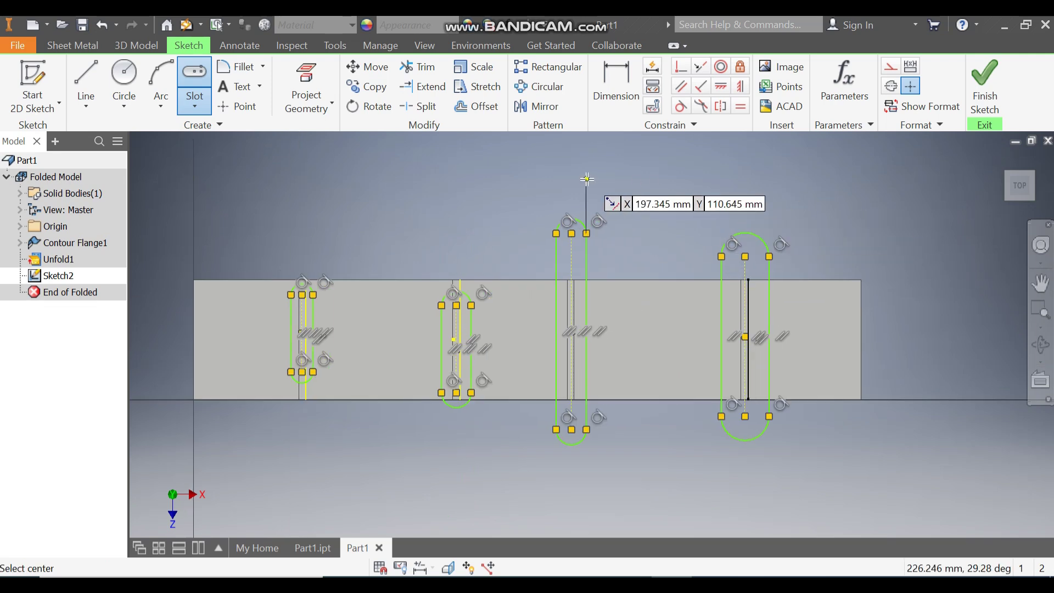
{"action": "key", "text": "Escape"}
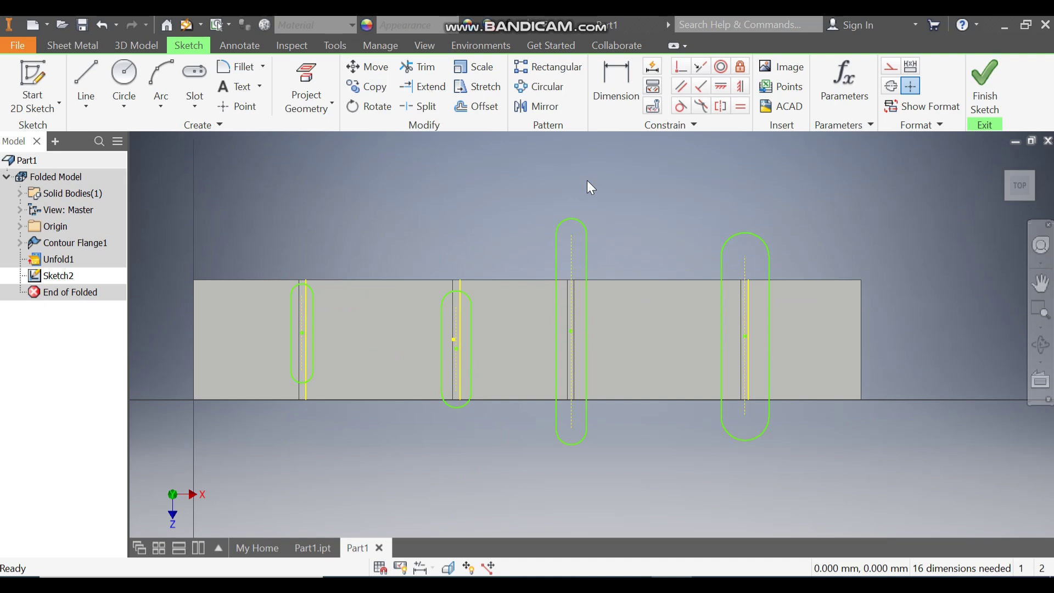
Apply Equal constraints between the fourth slot's upper end arc and the upper end arcs of the other three slots.
{"action": "left_click", "coordinate": [740, 107]}
{"action": "left_click", "coordinate": [752, 234]}
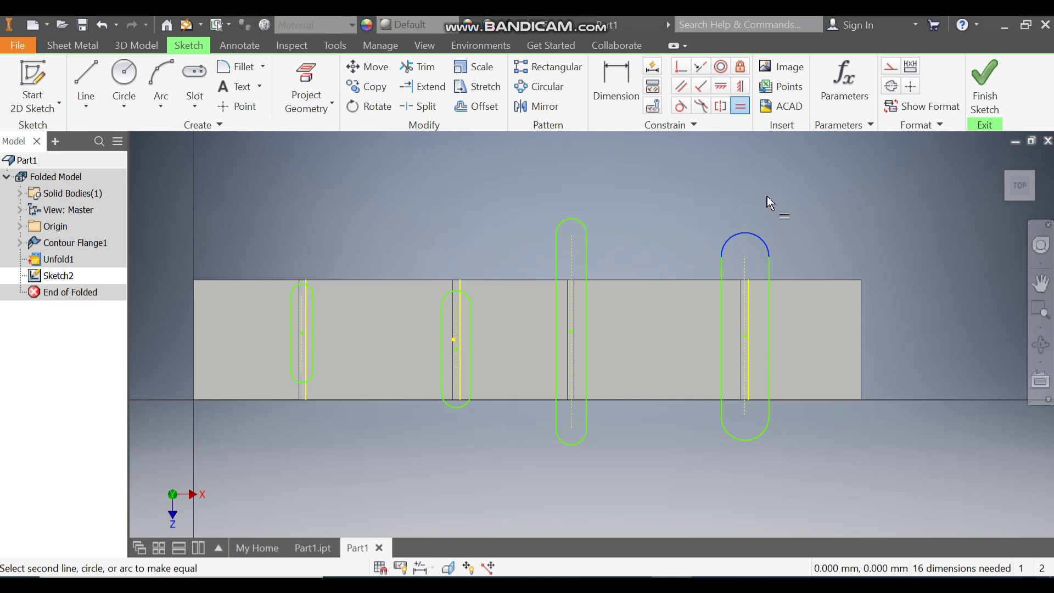
{"action": "left_click", "coordinate": [584, 227]}
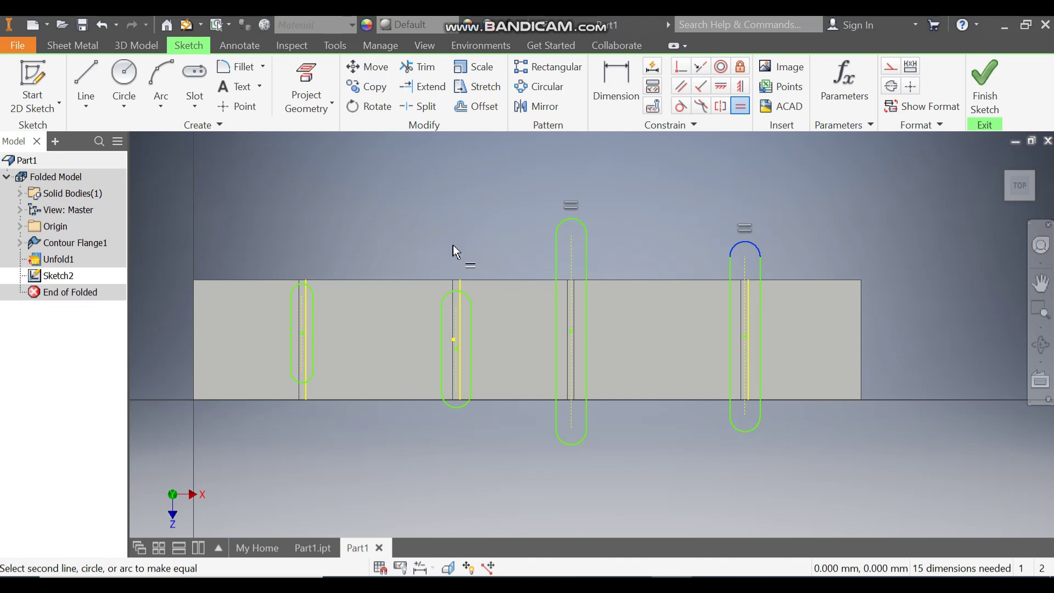
{"action": "left_click", "coordinate": [447, 297]}
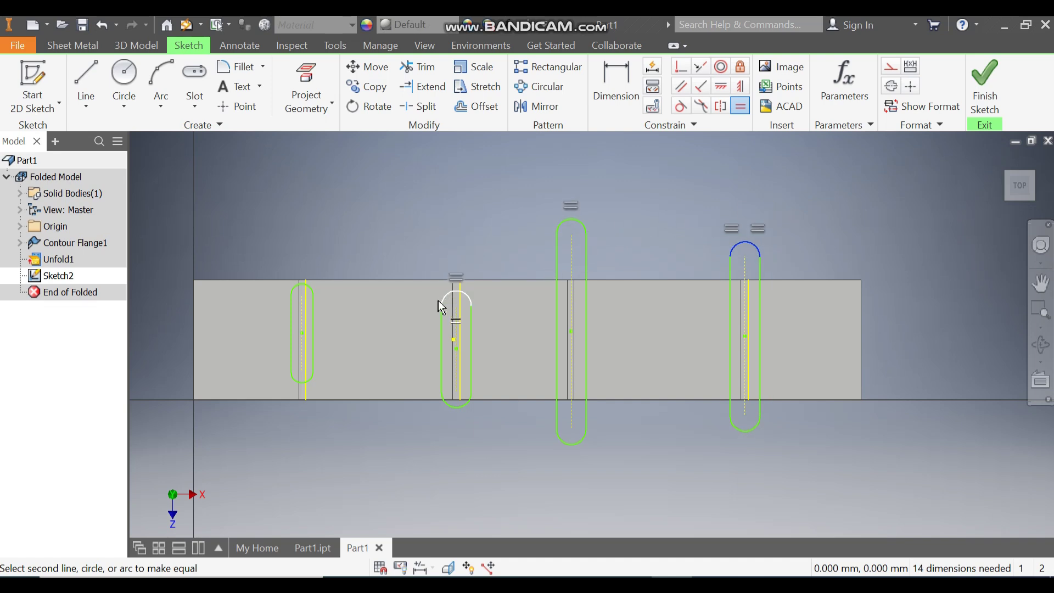
{"action": "left_click", "coordinate": [306, 286]}
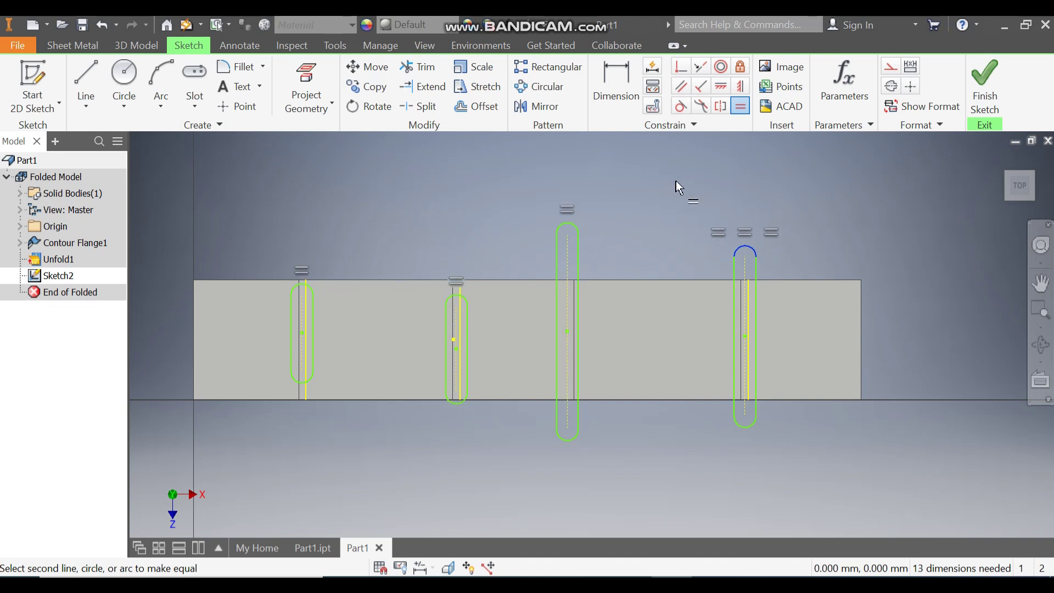
{"action": "scroll", "coordinate": [286, 313], "scroll_direction": "up", "scroll_amount": 5}
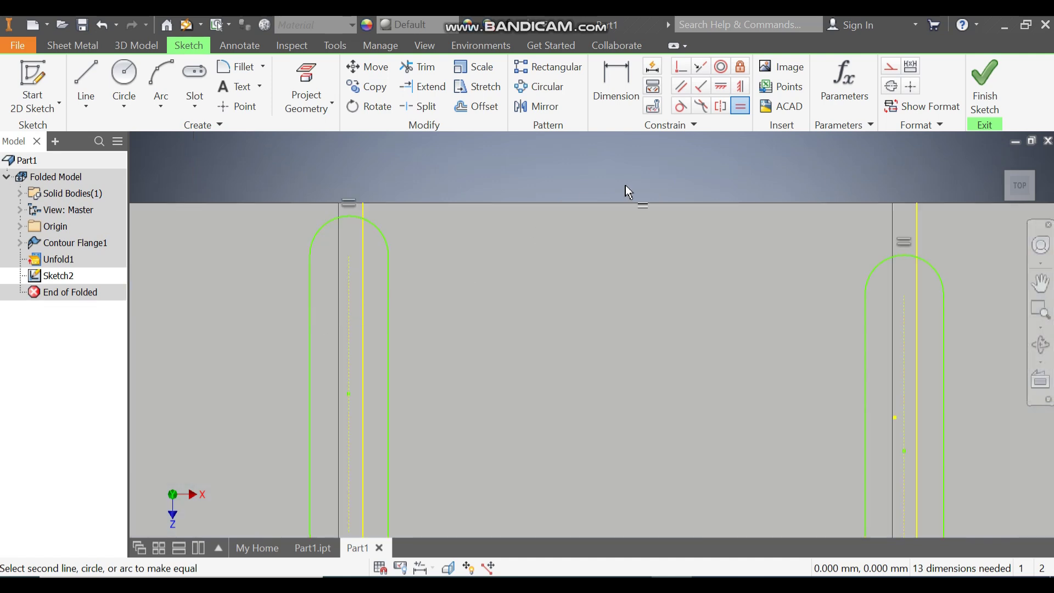
{"action": "key", "text": "Escape"}
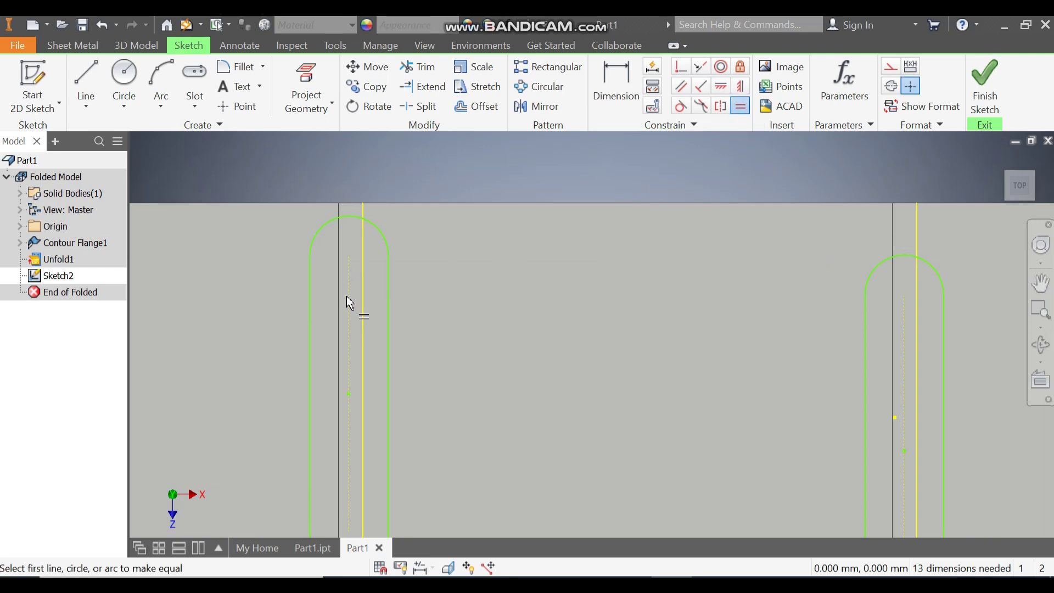
Make the centerlines of the first and second slots equal in length with an Equal constraint.
{"action": "scroll", "coordinate": [373, 234], "scroll_direction": "up", "scroll_amount": 3}
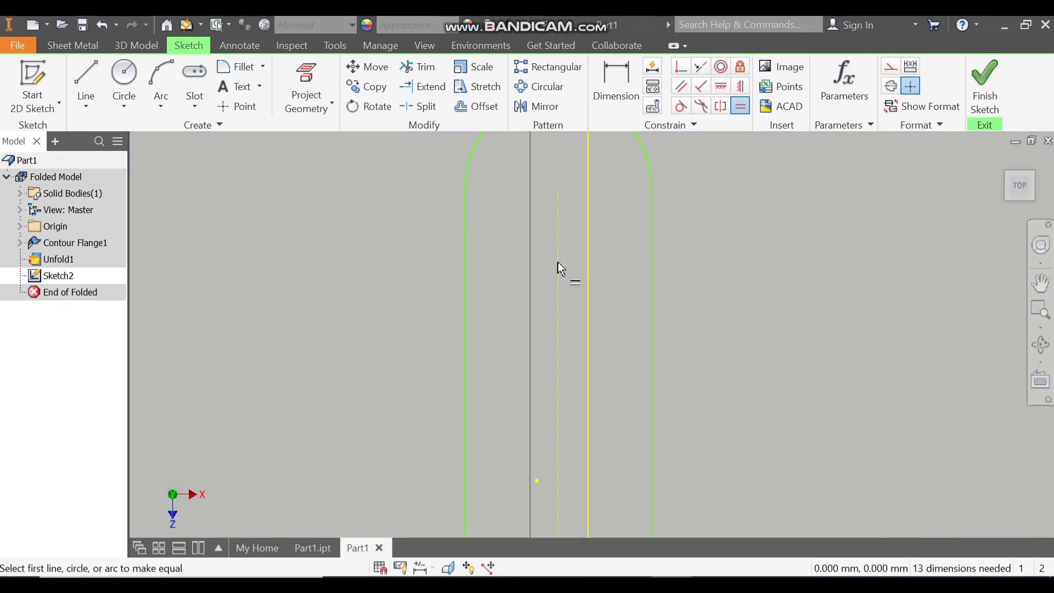
{"action": "left_click", "coordinate": [559, 249]}
{"action": "scroll", "coordinate": [559, 253], "scroll_direction": "down", "scroll_amount": 5}
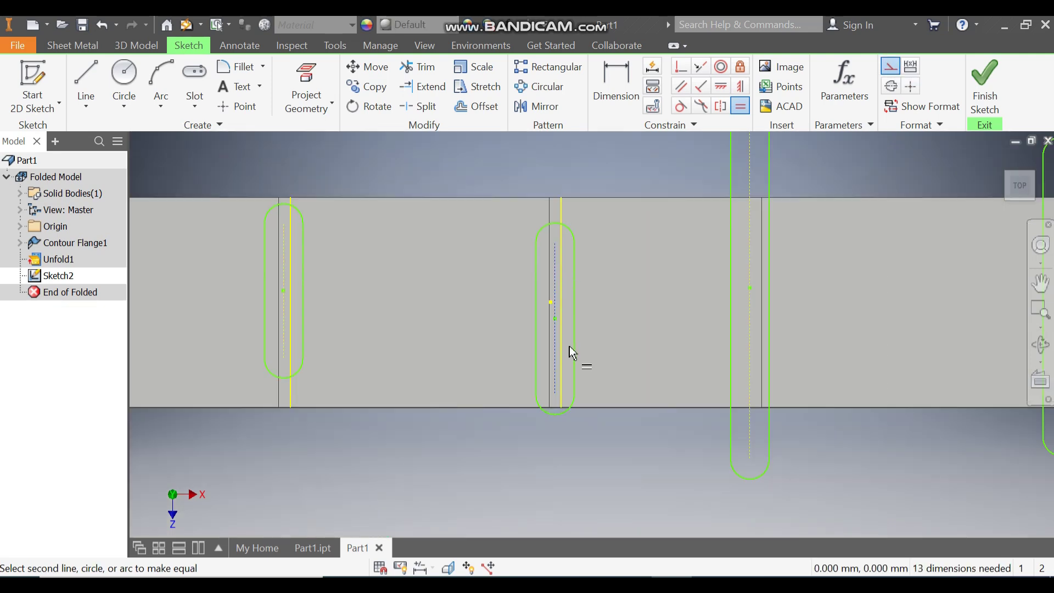
{"action": "left_click", "coordinate": [285, 230]}
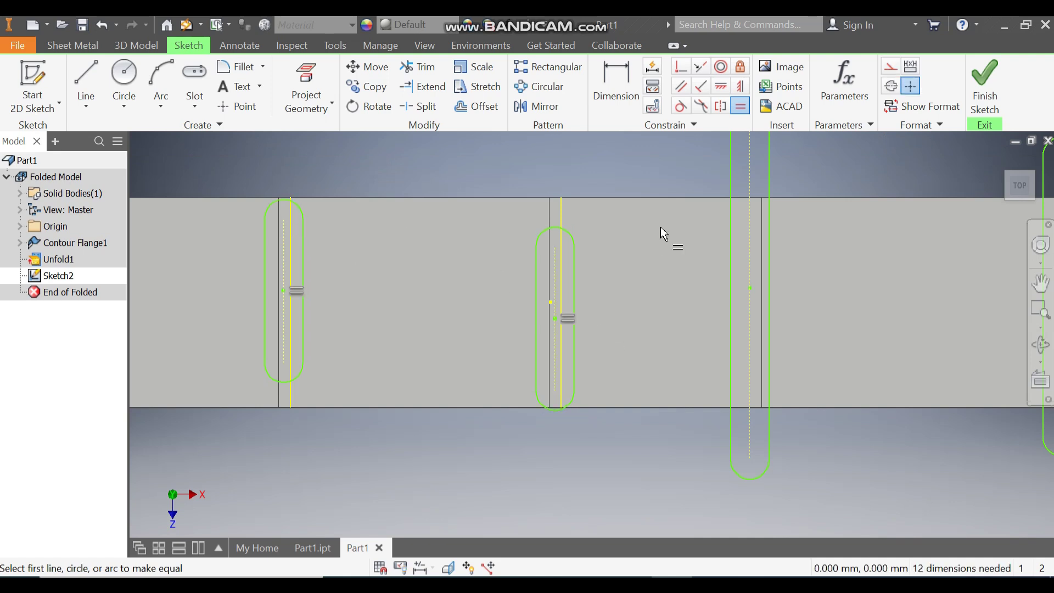
Apply Equal constraints to match the third slot's centerline to the second slot's, and the fourth slot's to the third's.
{"action": "middle_click_drag", "start_coordinate": [735, 268], "coordinate": [620, 307]}
{"action": "left_click", "coordinate": [438, 294]}
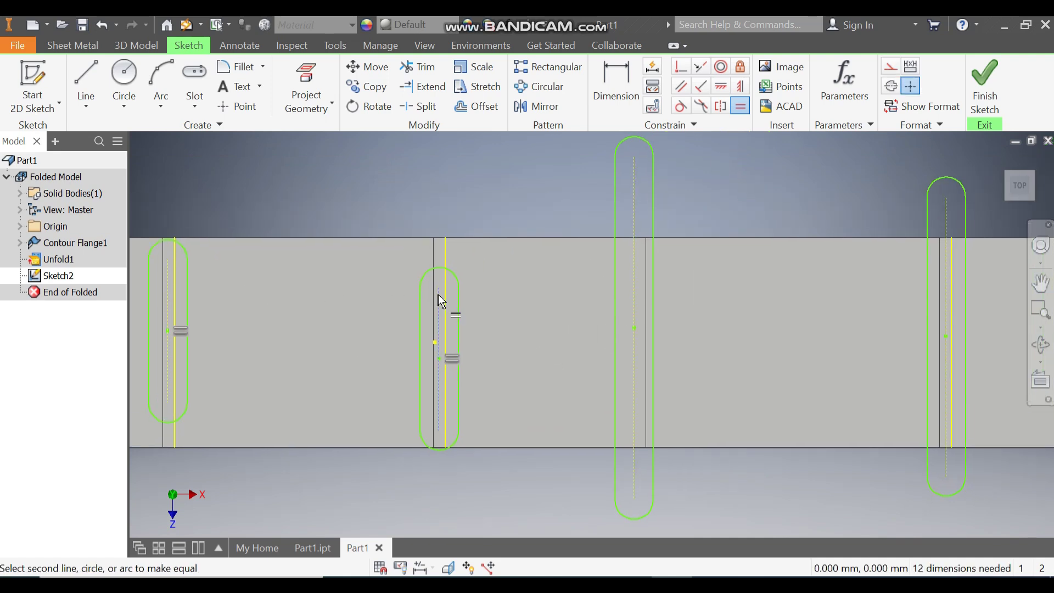
{"action": "left_click", "coordinate": [634, 265]}
{"action": "left_click", "coordinate": [947, 249]}
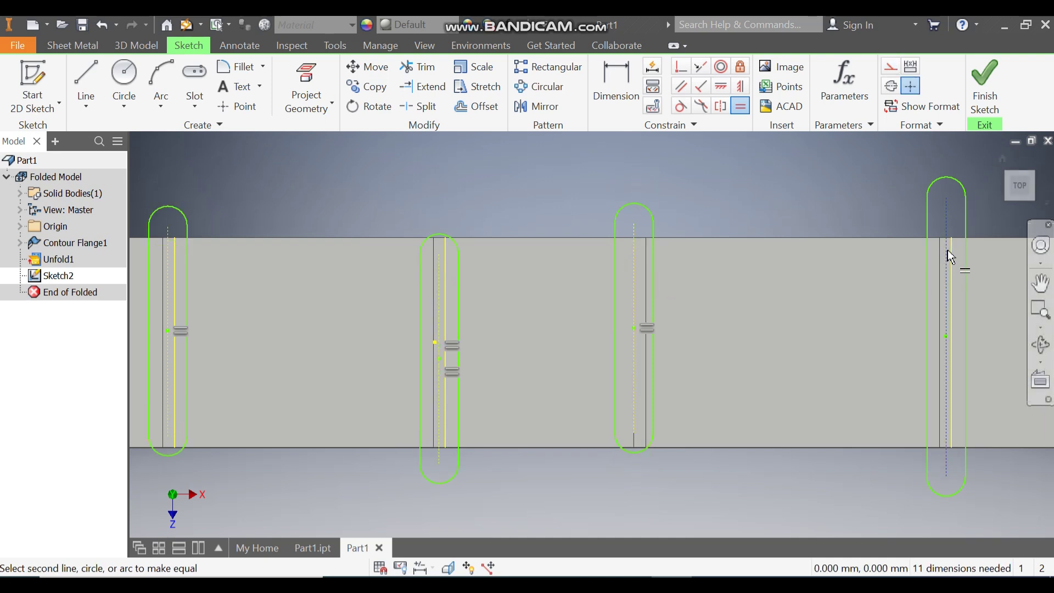
{"action": "left_click", "coordinate": [636, 280]}
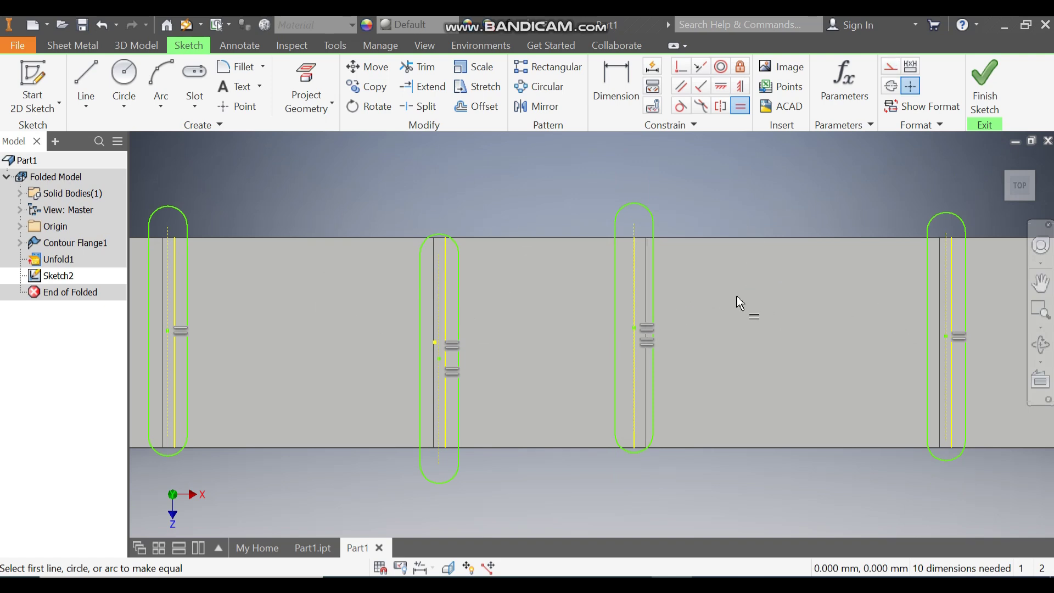
Dimension the first slot's centerline length to 47.5 mm.
{"action": "scroll", "coordinate": [696, 275], "scroll_direction": "down", "scroll_amount": 1}
{"action": "middle_click_drag", "start_coordinate": [697, 275], "coordinate": [745, 285]}
{"action": "left_click", "coordinate": [617, 79]}
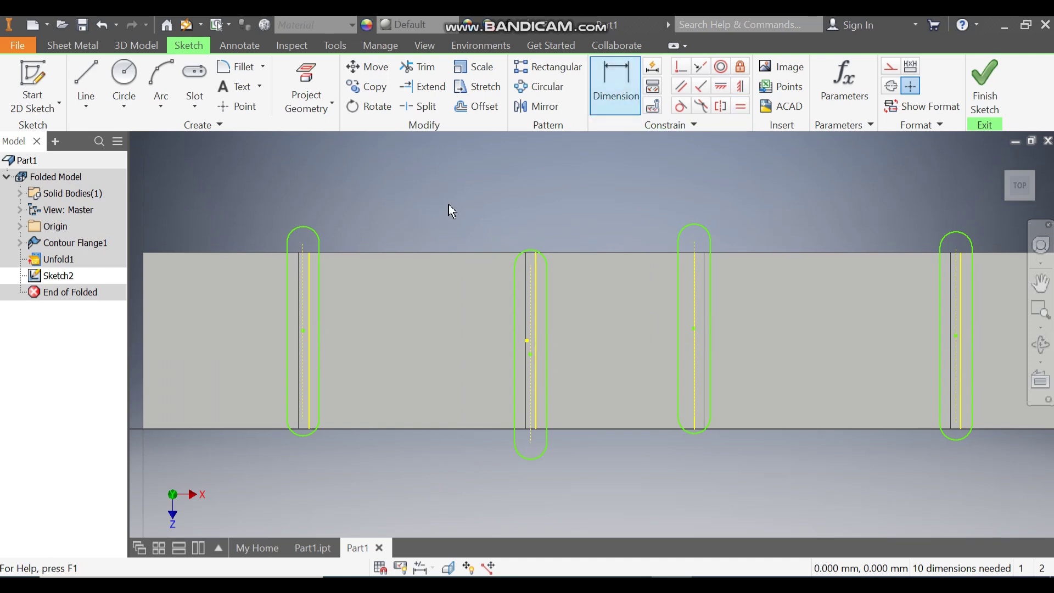
{"action": "left_click", "coordinate": [304, 262]}
{"action": "left_click", "coordinate": [228, 315]}
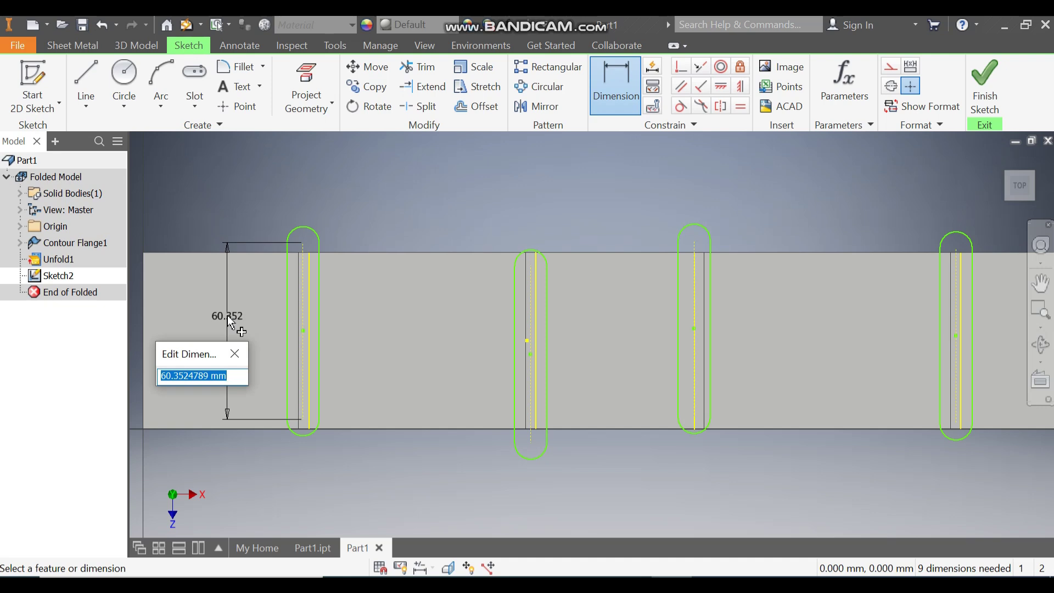
{"action": "type", "text": "47.5"}
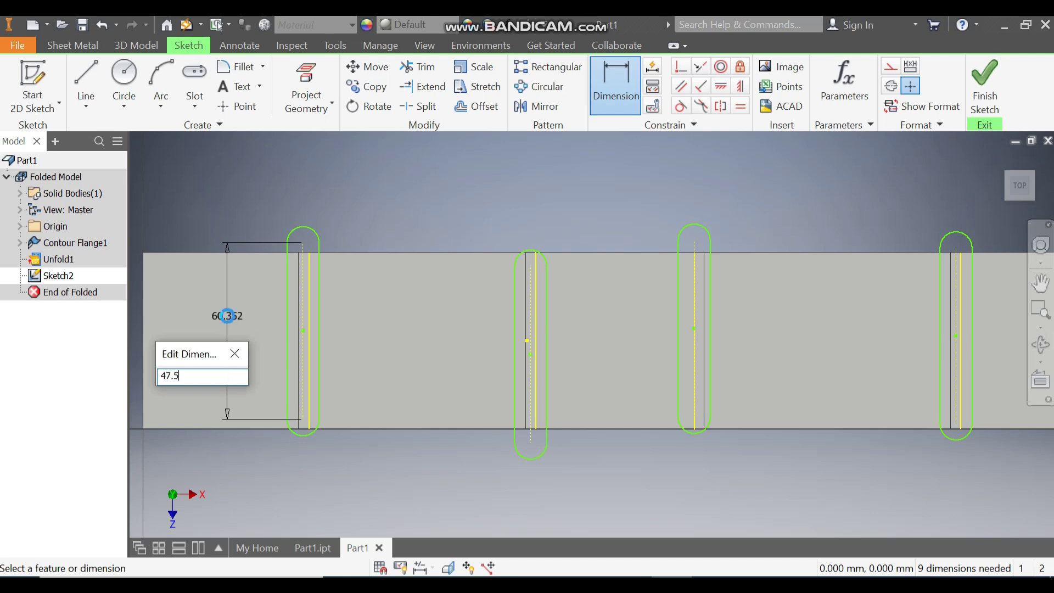
{"action": "key", "text": "Return"}
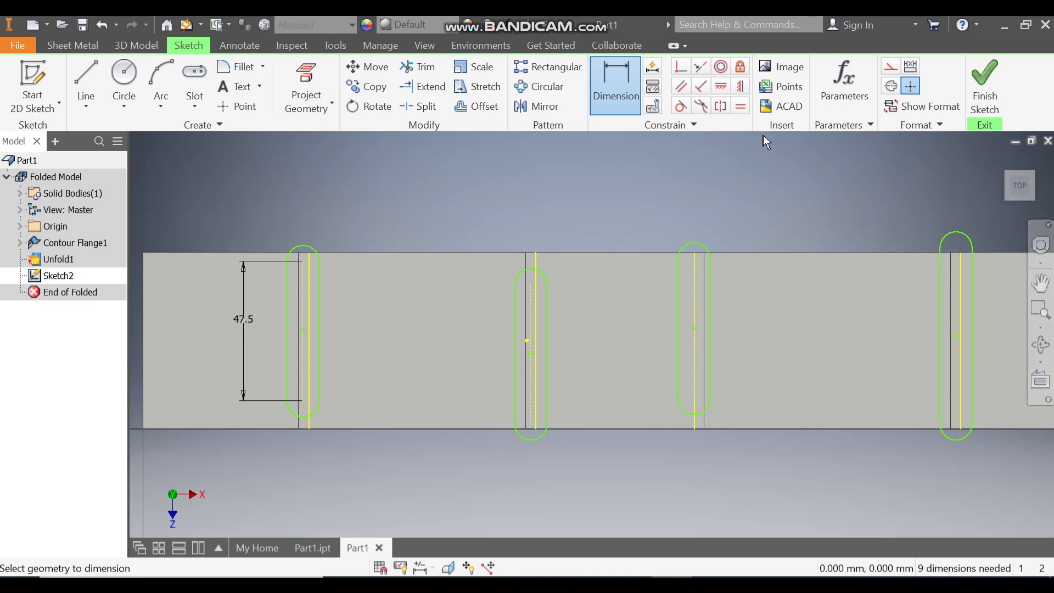
Dimension the radius of the first slot's upper end arc to 3 mm.
{"action": "left_click", "coordinate": [311, 245]}
{"action": "left_click", "coordinate": [350, 207]}
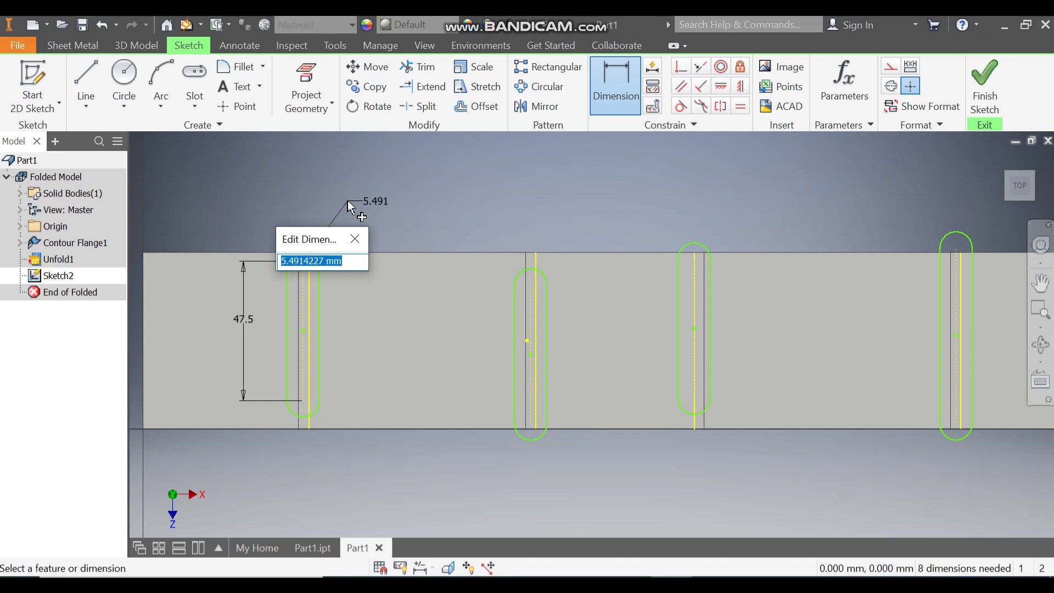
{"action": "type", "text": "3"}
{"action": "key", "text": "Return"}
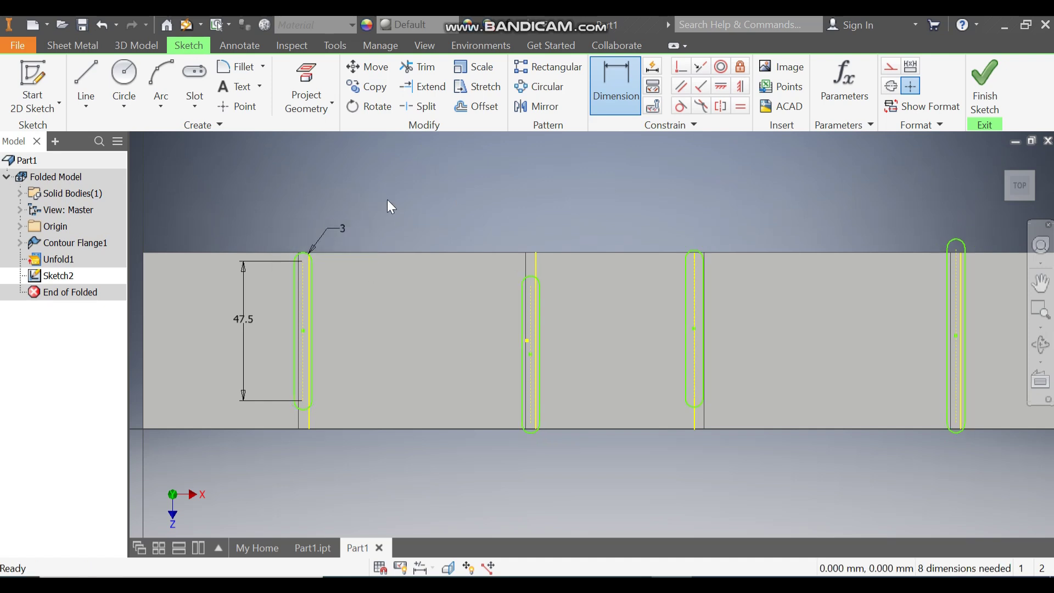
{"action": "key", "text": "Escape"}
Try to make the centerlines of the second and fourth slots equal in length with an Equal constraint.
{"action": "mouse_move", "coordinate": [956, 336]}
{"action": "left_mouse_down"}
{"action": "mouse_move", "coordinate": [823, 238]}
{"action": "mouse_move", "coordinate": [858, 287]}
{"action": "mouse_move", "coordinate": [957, 334]}
{"action": "left_mouse_up"}
{"action": "left_click", "coordinate": [740, 106]}
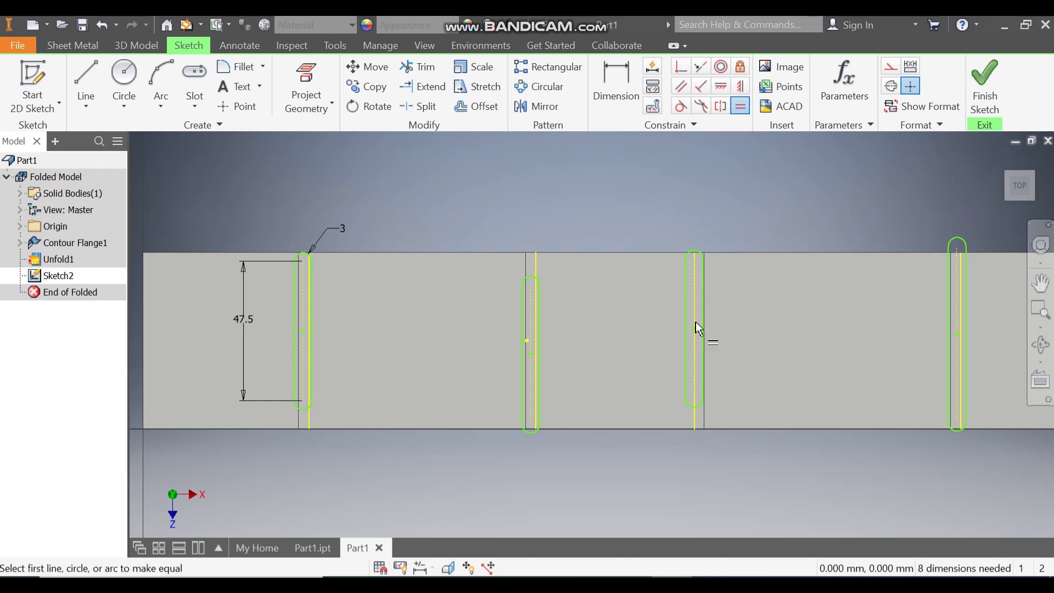
{"action": "left_click", "coordinate": [532, 325]}
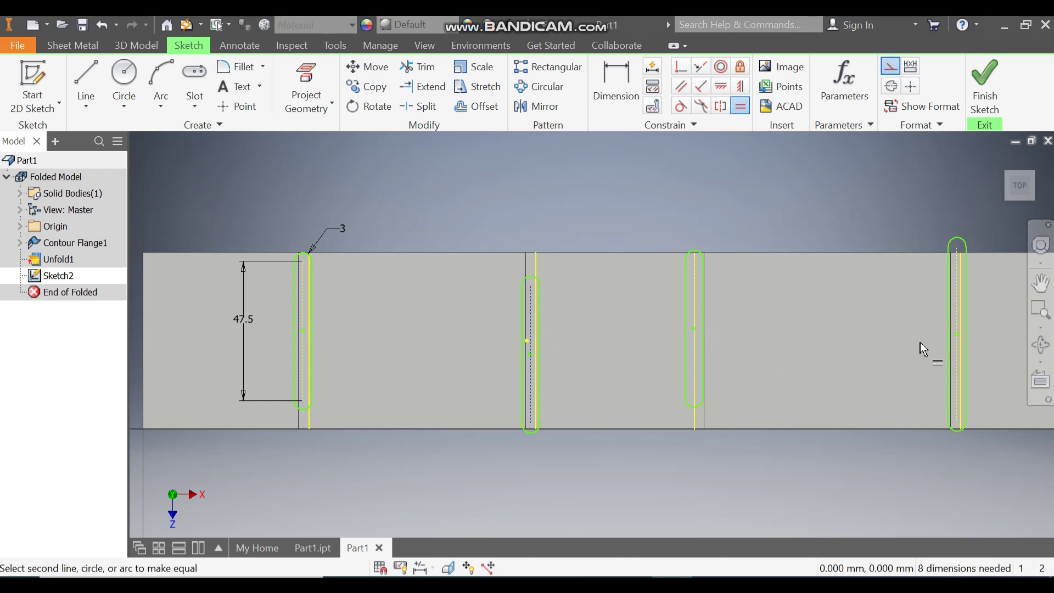
{"action": "scroll", "coordinate": [958, 302], "scroll_direction": "down", "scroll_amount": 5}
{"action": "left_click", "coordinate": [964, 310]}
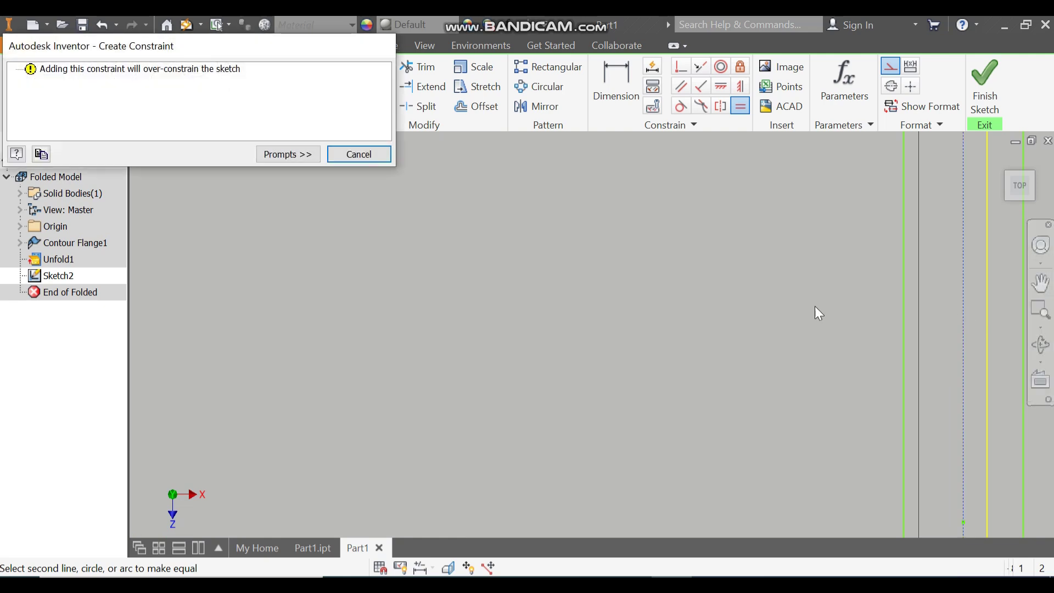
{"action": "left_click", "coordinate": [359, 154]}
{"action": "scroll", "coordinate": [844, 338], "scroll_direction": "up", "scroll_amount": 5}
{"action": "middle_click_drag", "start_coordinate": [839, 277], "coordinate": [866, 299]}
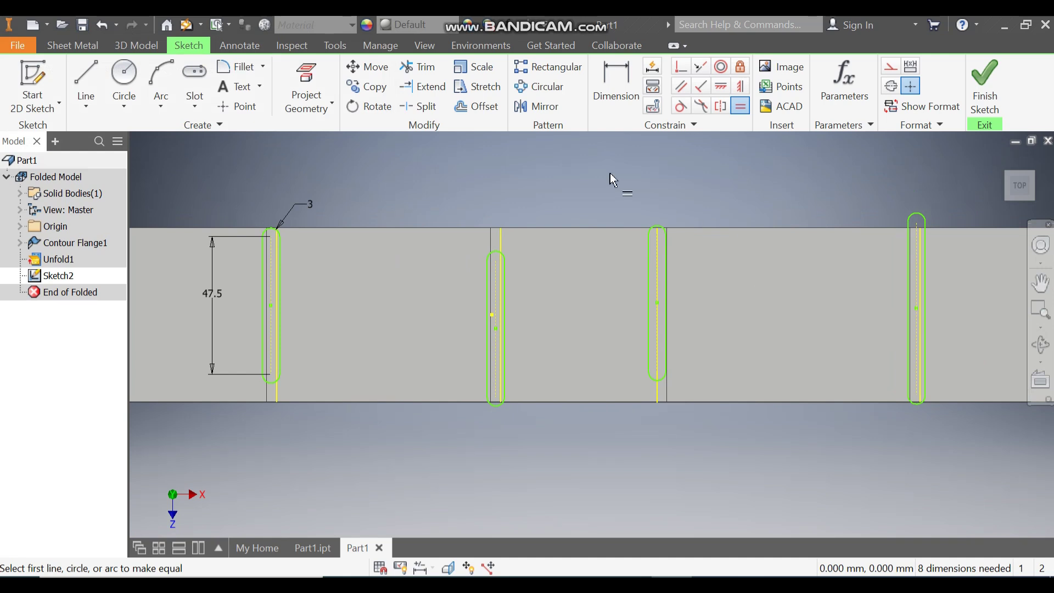
{"action": "key", "text": "Escape"}
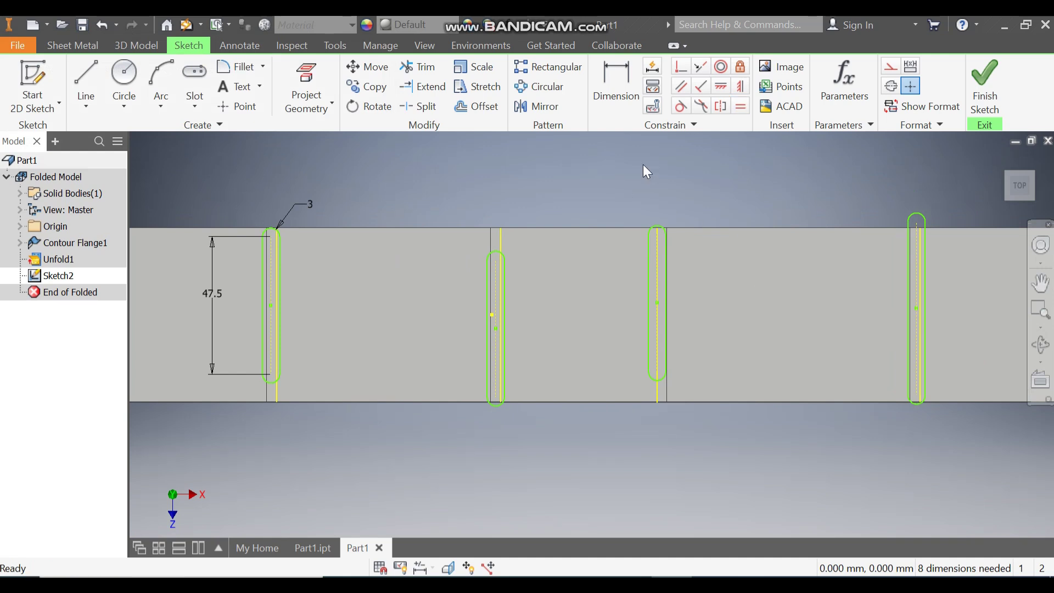
Align the first slot's center point vertically with the midpoint of its bend's lower edge using a Vertical constraint.
{"action": "left_click", "coordinate": [741, 86]}
{"action": "scroll", "coordinate": [269, 236], "scroll_direction": "down", "scroll_amount": 3}
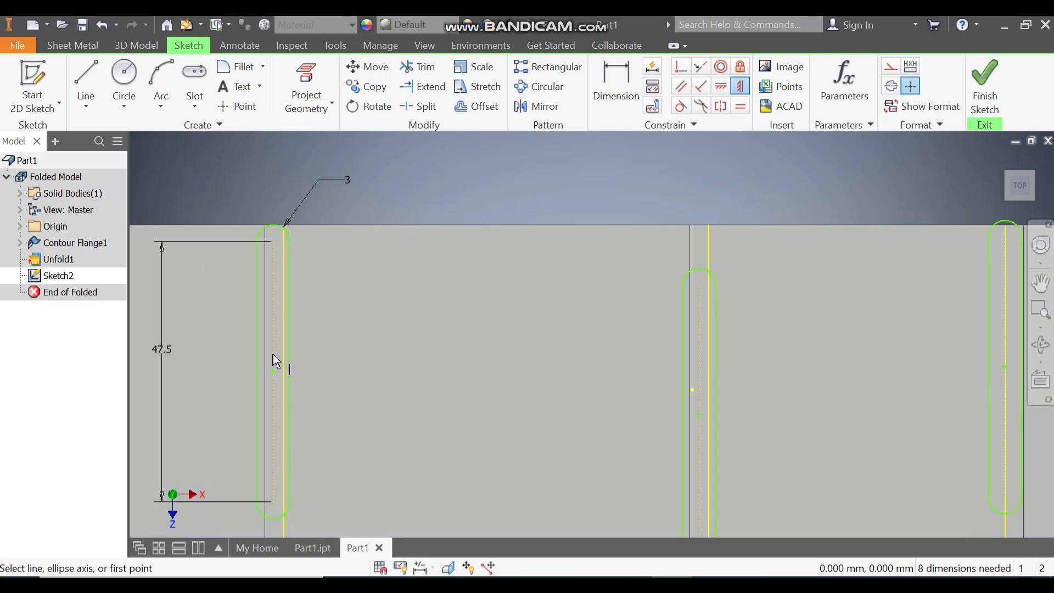
{"action": "scroll", "coordinate": [283, 368], "scroll_direction": "up", "scroll_amount": 2}
{"action": "scroll", "coordinate": [294, 318], "scroll_direction": "down", "scroll_amount": 3}
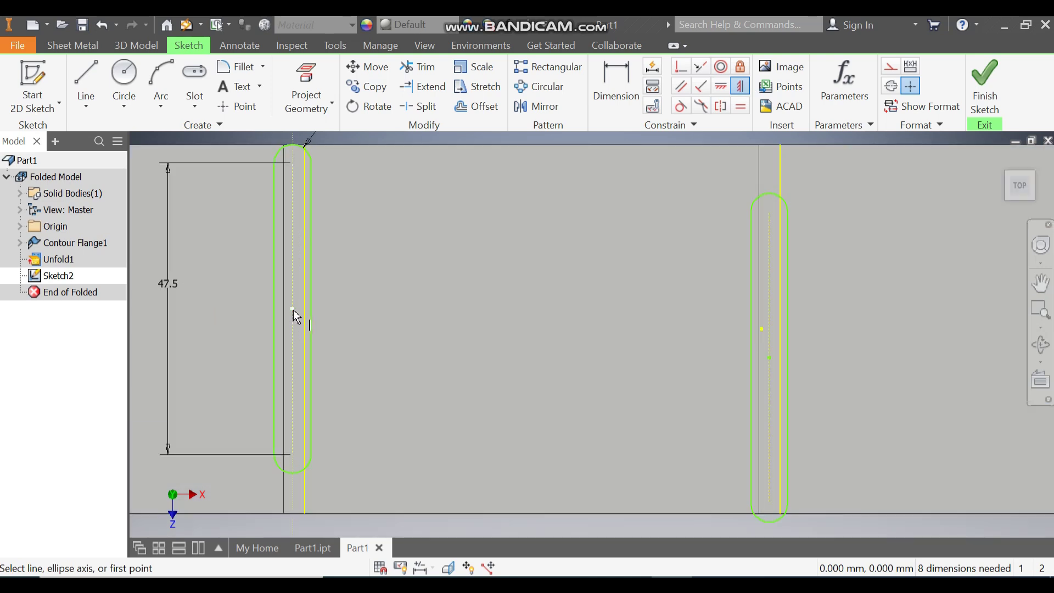
{"action": "left_click", "coordinate": [293, 310]}
{"action": "scroll", "coordinate": [322, 319], "scroll_direction": "up", "scroll_amount": 2}
{"action": "scroll", "coordinate": [306, 431], "scroll_direction": "down", "scroll_amount": 3}
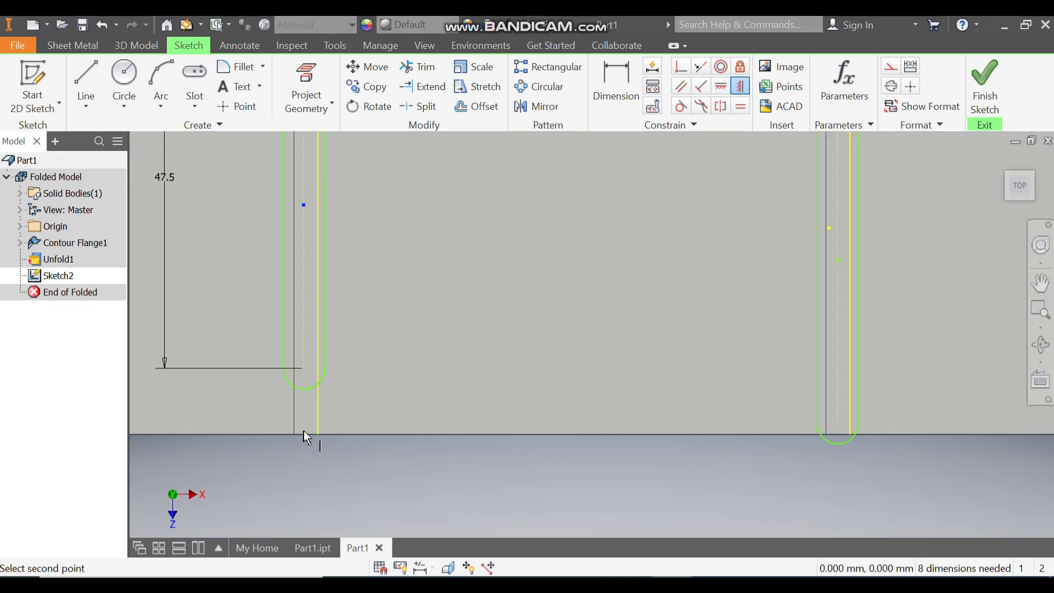
{"action": "left_click", "coordinate": [306, 437]}
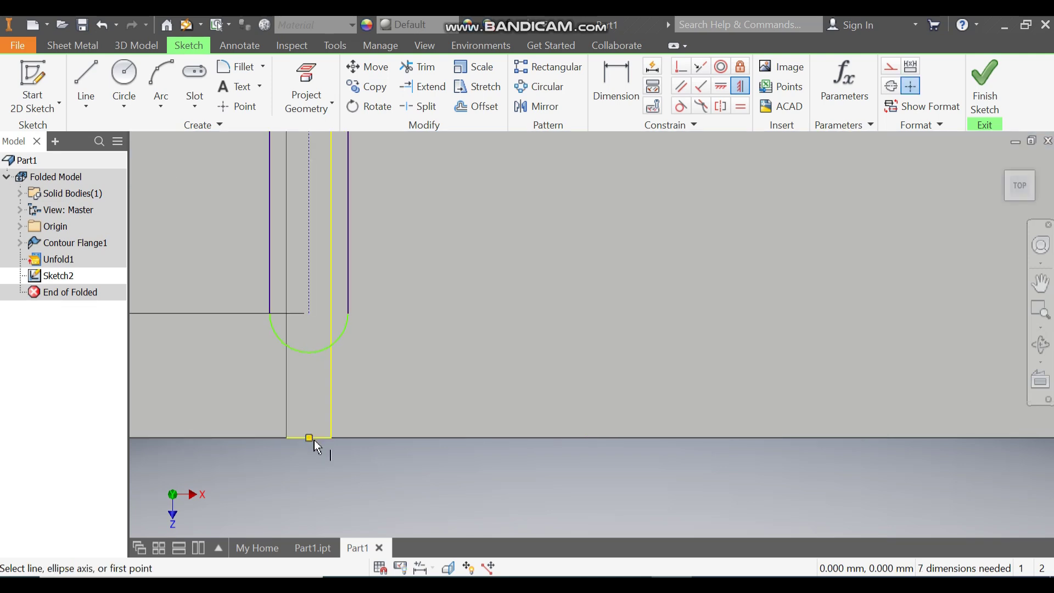
Align the second slot's center point vertically with the midpoint of its bend's lower edge.
{"action": "scroll", "coordinate": [324, 422], "scroll_direction": "up", "scroll_amount": 4}
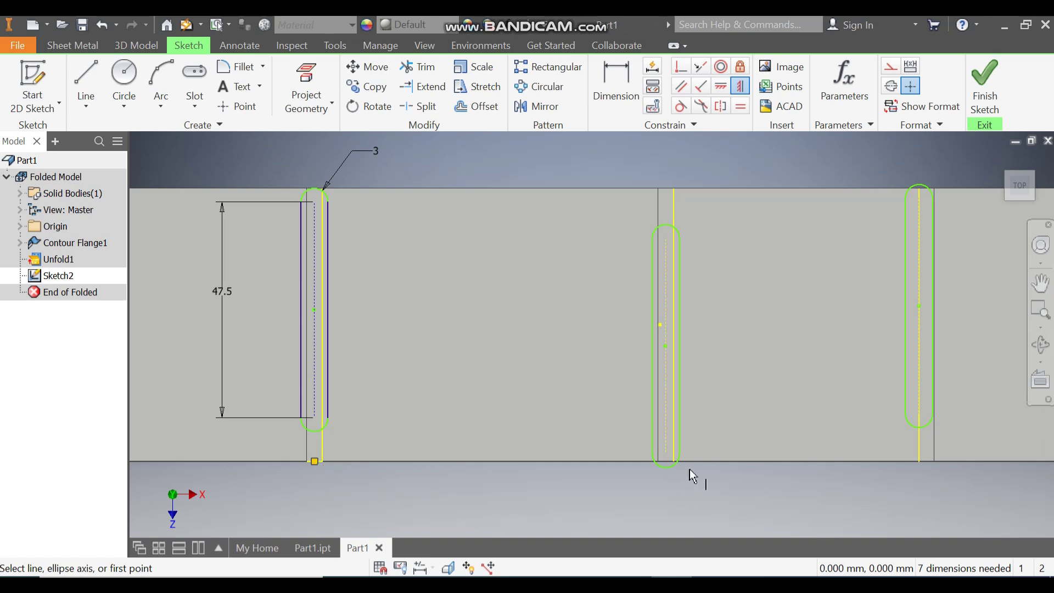
{"action": "scroll", "coordinate": [655, 469], "scroll_direction": "down", "scroll_amount": 3}
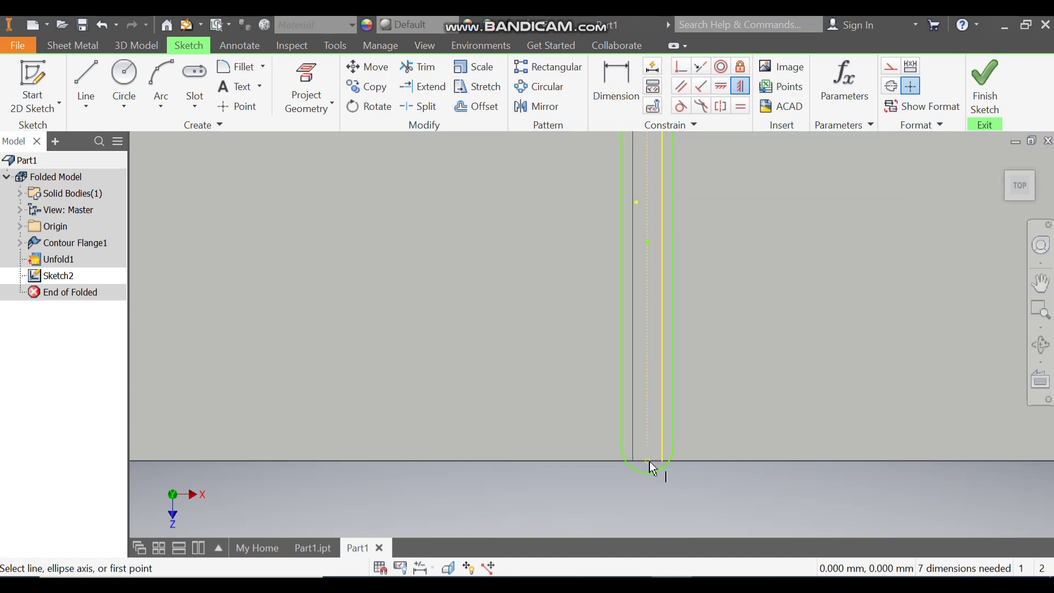
{"action": "left_click", "coordinate": [650, 461]}
{"action": "scroll", "coordinate": [664, 493], "scroll_direction": "up", "scroll_amount": 3}
{"action": "left_click", "coordinate": [654, 345]}
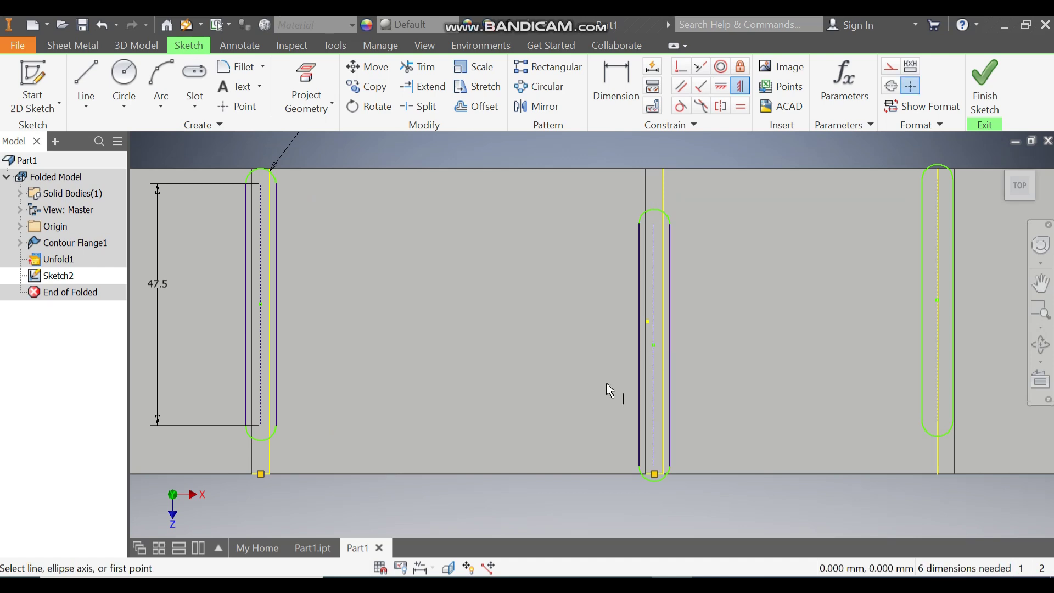
Constrain the third slot's center point vertically to the midpoint of its bend's lower edge.
{"action": "middle_click_drag", "start_coordinate": [940, 379], "coordinate": [697, 344]}
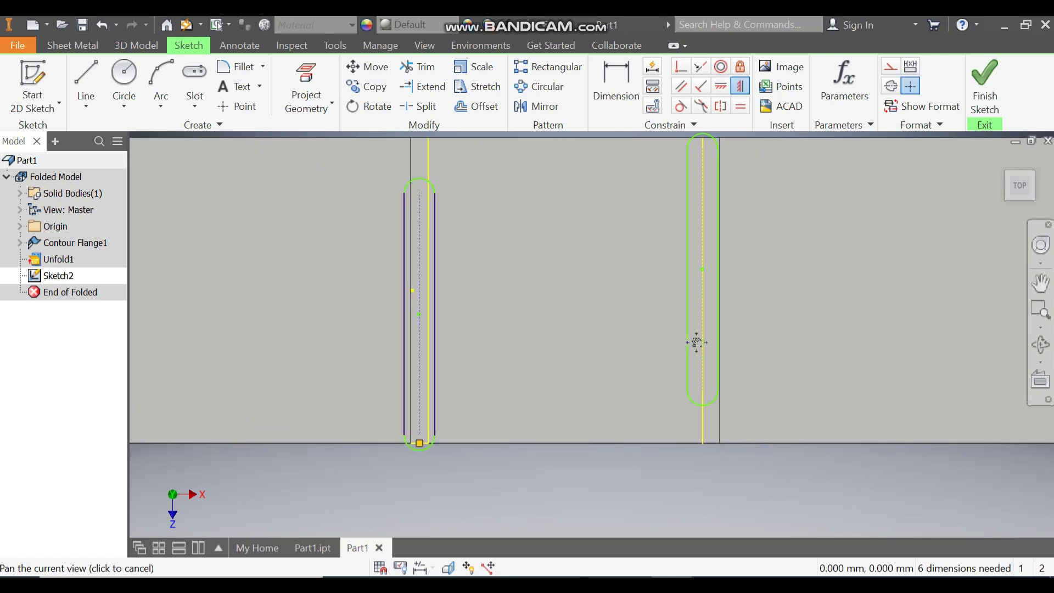
{"action": "left_click", "coordinate": [702, 270]}
{"action": "left_click", "coordinate": [712, 442]}
Constrain the fourth slot's center point vertically to the midpoint of its bend's lower edge.
{"action": "mouse_move", "coordinate": [819, 420]}
{"action": "middle_mouse_down"}
{"action": "mouse_move", "coordinate": [656, 409]}
{"action": "mouse_move", "coordinate": [461, 428]}
{"action": "middle_mouse_up"}
{"action": "scroll", "coordinate": [801, 452], "scroll_direction": "up", "scroll_amount": 5}
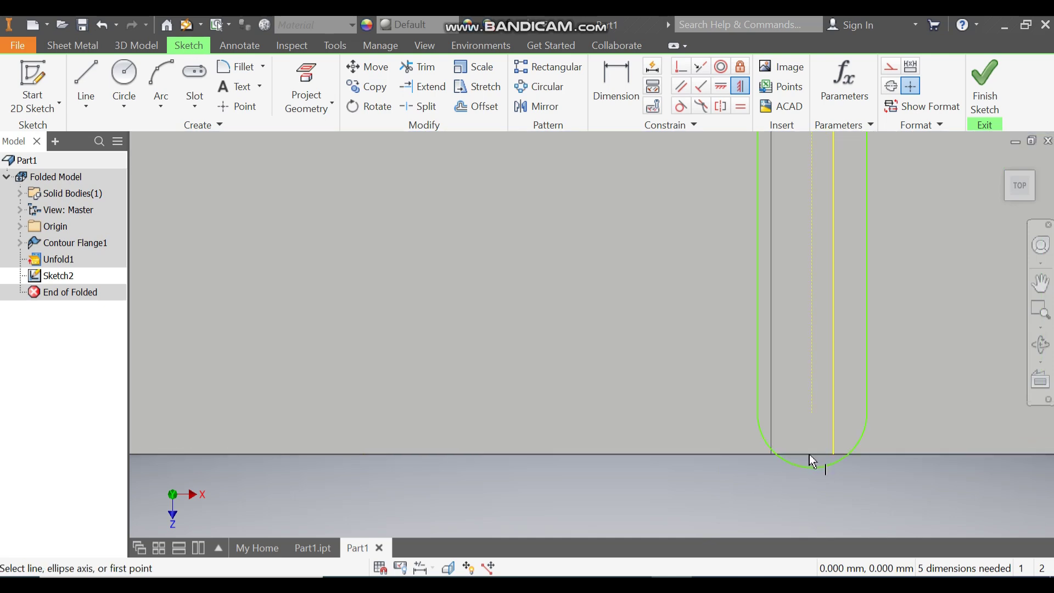
{"action": "left_click", "coordinate": [804, 456]}
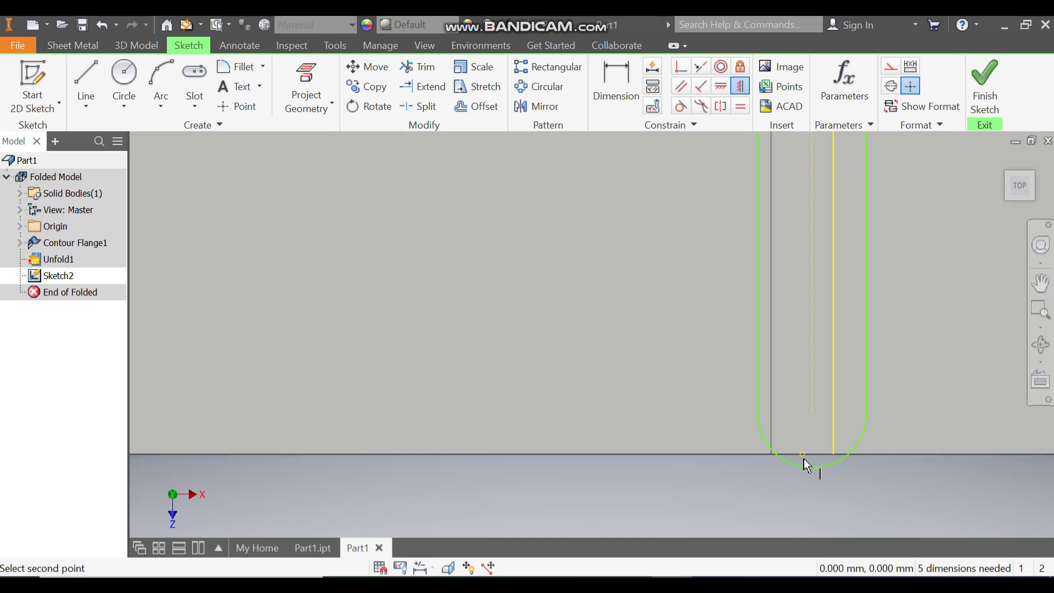
{"action": "scroll", "coordinate": [804, 459], "scroll_direction": "down", "scroll_amount": 4}
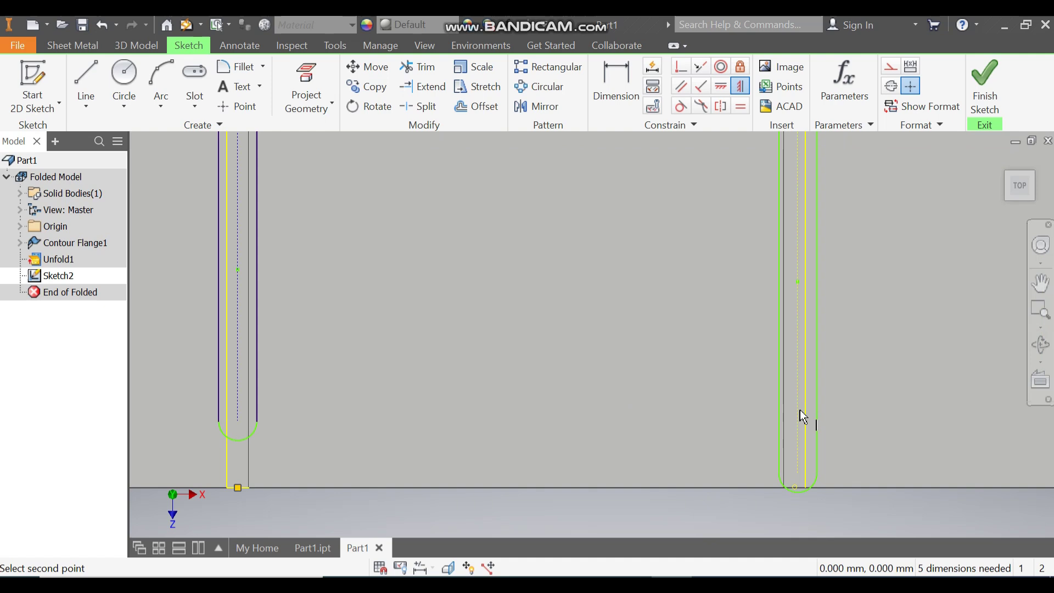
{"action": "left_click", "coordinate": [799, 280]}
{"action": "scroll", "coordinate": [766, 349], "scroll_direction": "down", "scroll_amount": 4}
{"action": "middle_click_drag", "start_coordinate": [790, 343], "coordinate": [846, 338]}
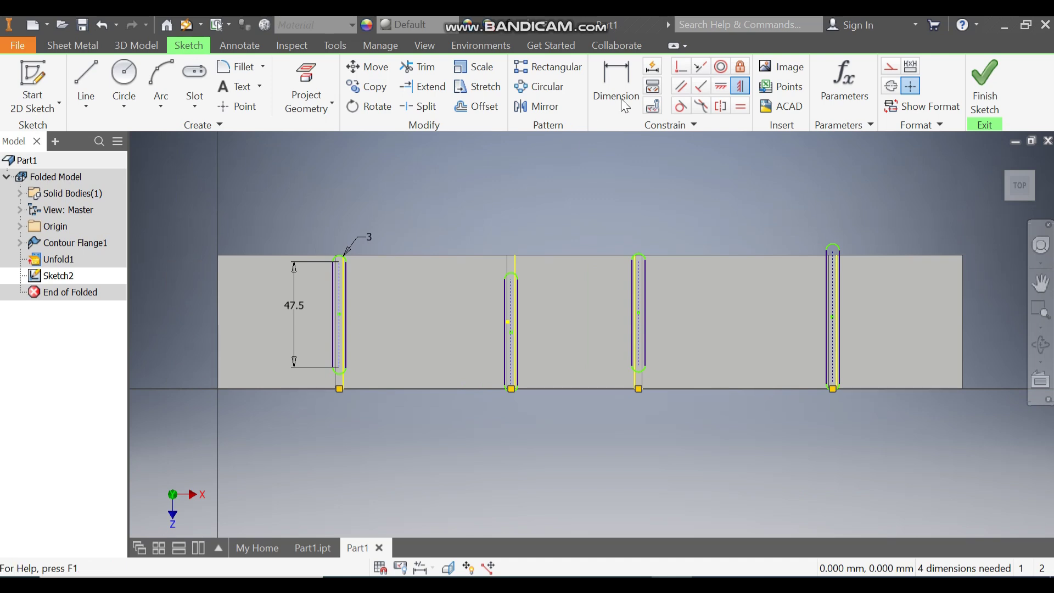
Apply Horizontal constraints from the sheet's left edge midpoint to the first slot's center and from there to the second slot's center.
{"action": "left_click", "coordinate": [723, 88]}
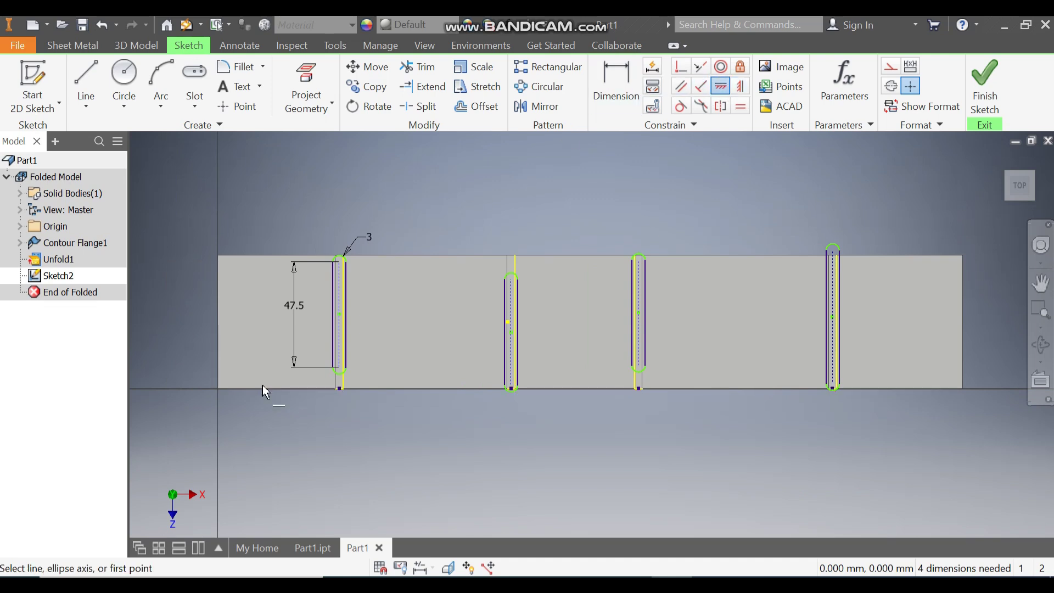
{"action": "left_click", "coordinate": [218, 322]}
{"action": "left_click", "coordinate": [339, 323]}
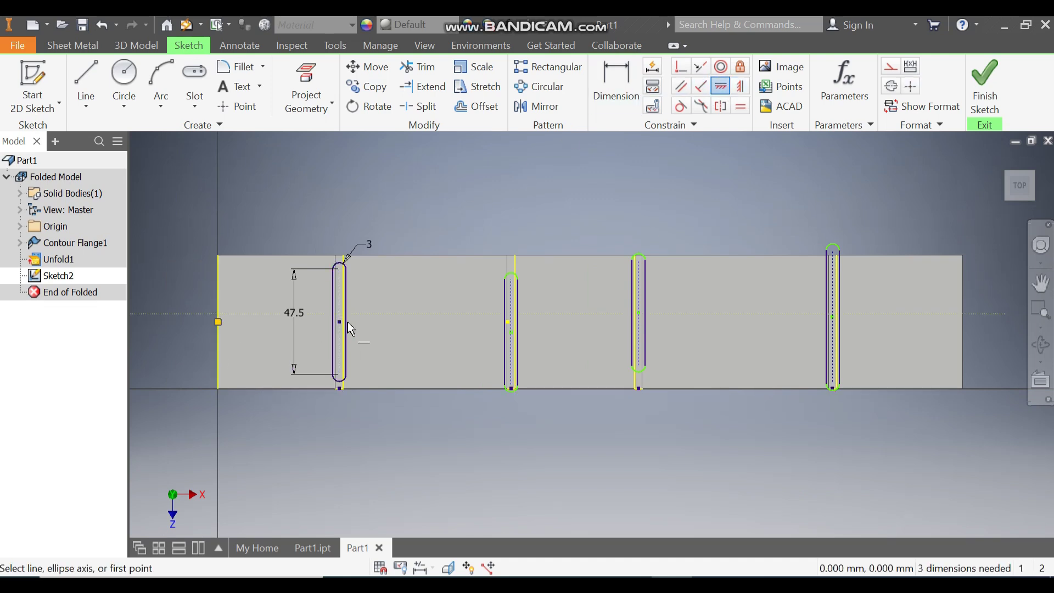
{"action": "left_click", "coordinate": [339, 322]}
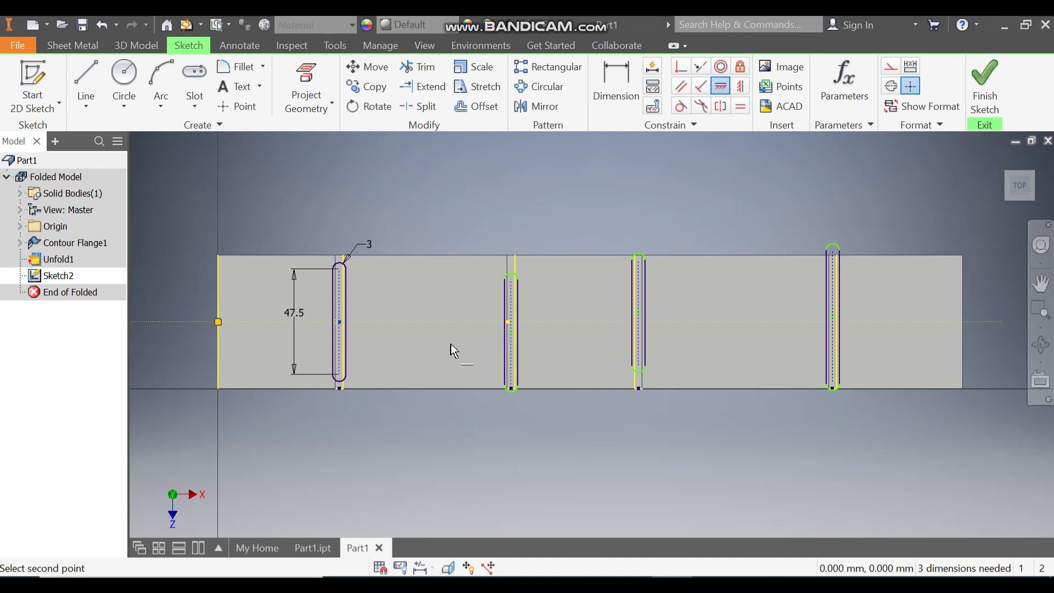
{"action": "left_click", "coordinate": [509, 332]}
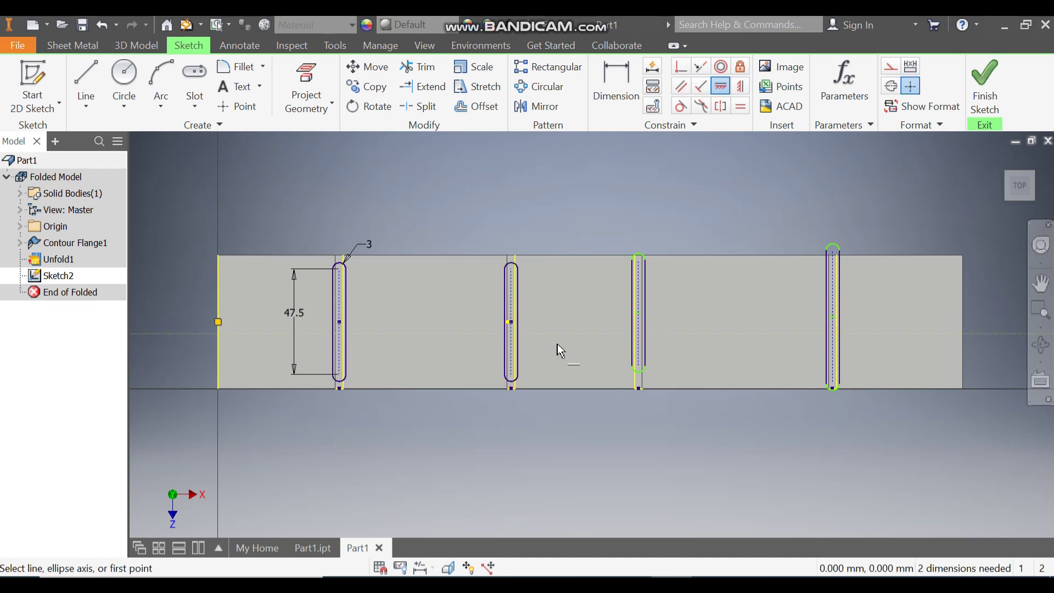
Align the third slot's center horizontally with the fourth slot's center and with the first slot's center.
{"action": "left_click", "coordinate": [640, 313]}
{"action": "left_click", "coordinate": [833, 317]}
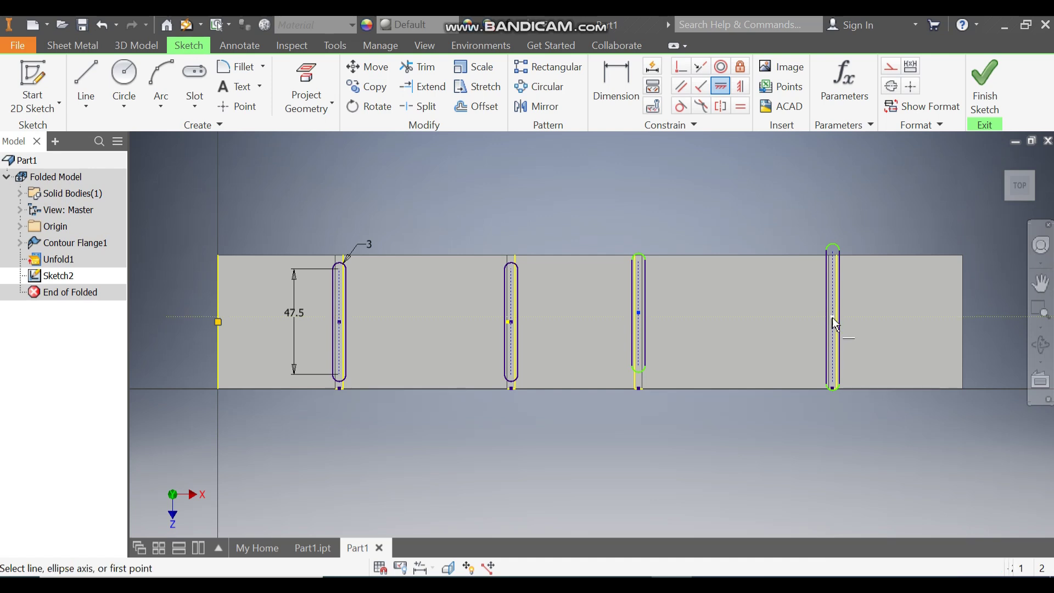
{"action": "left_click", "coordinate": [640, 315]}
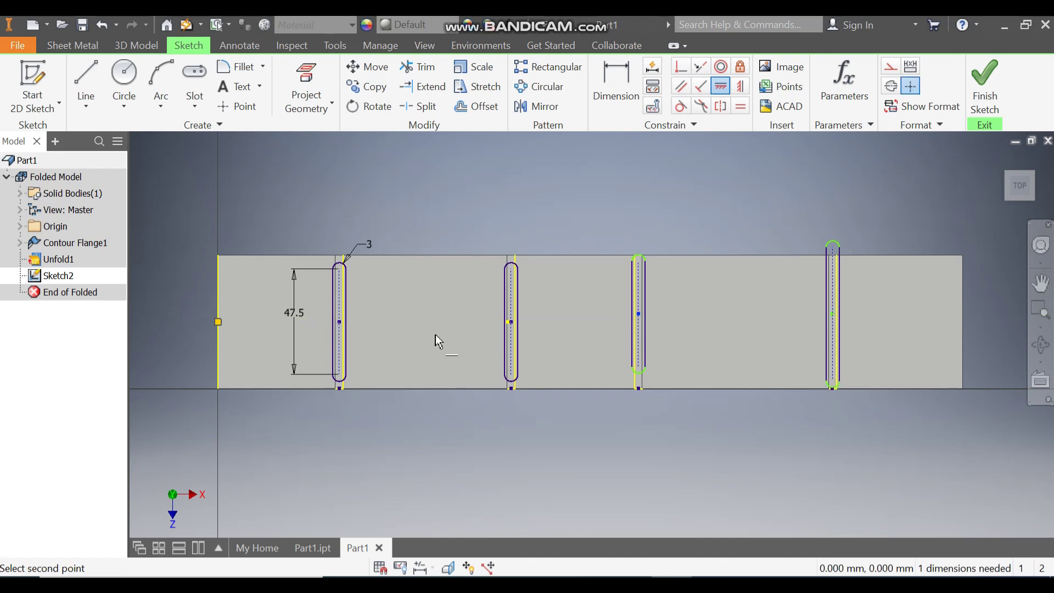
{"action": "left_click", "coordinate": [341, 321]}
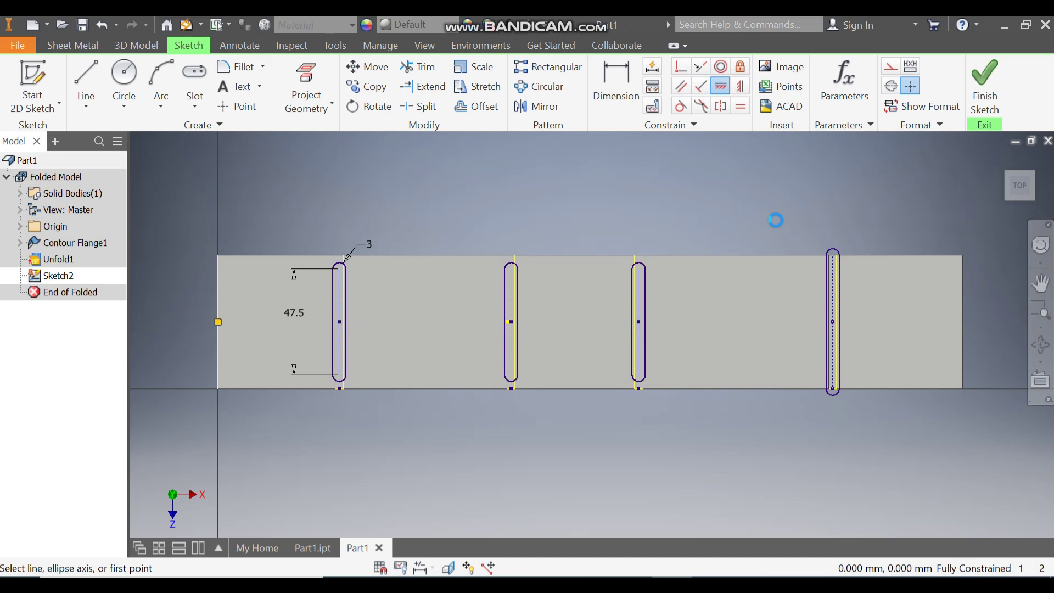
{"action": "key", "text": "Escape"}
Try to add a linear dimension to the length of the fourth slot.
{"action": "scroll", "coordinate": [835, 280], "scroll_direction": "down", "scroll_amount": 3}
{"action": "left_click", "coordinate": [831, 288]}
{"action": "left_click", "coordinate": [908, 160]}
{"action": "scroll", "coordinate": [932, 216], "scroll_direction": "up", "scroll_amount": 2}
{"action": "middle_click_drag", "start_coordinate": [932, 216], "coordinate": [957, 219]}
{"action": "left_click", "coordinate": [627, 91]}
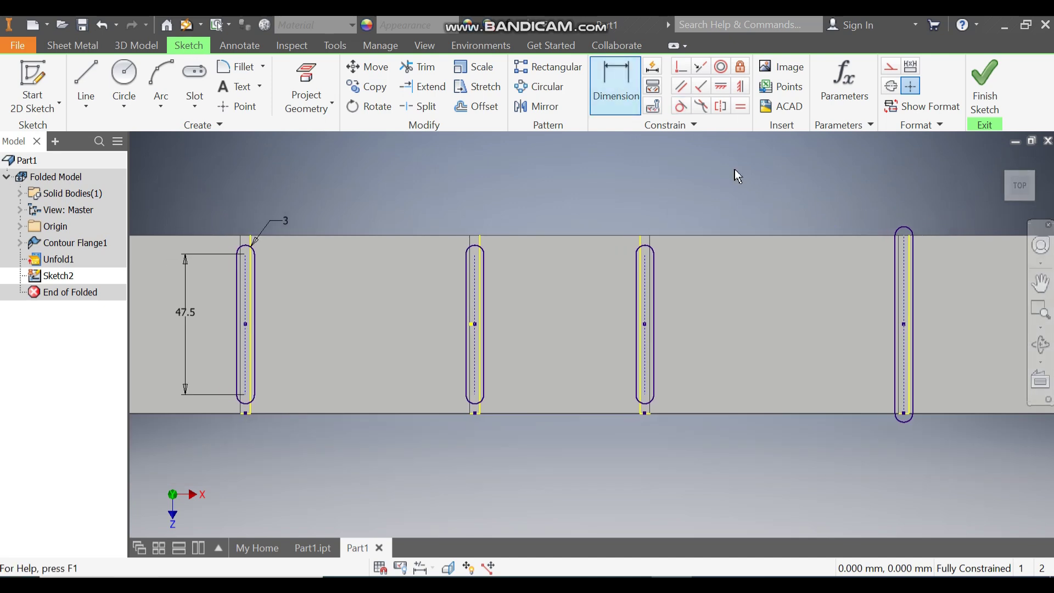
{"action": "left_click", "coordinate": [900, 275]}
{"action": "left_click", "coordinate": [860, 305]}
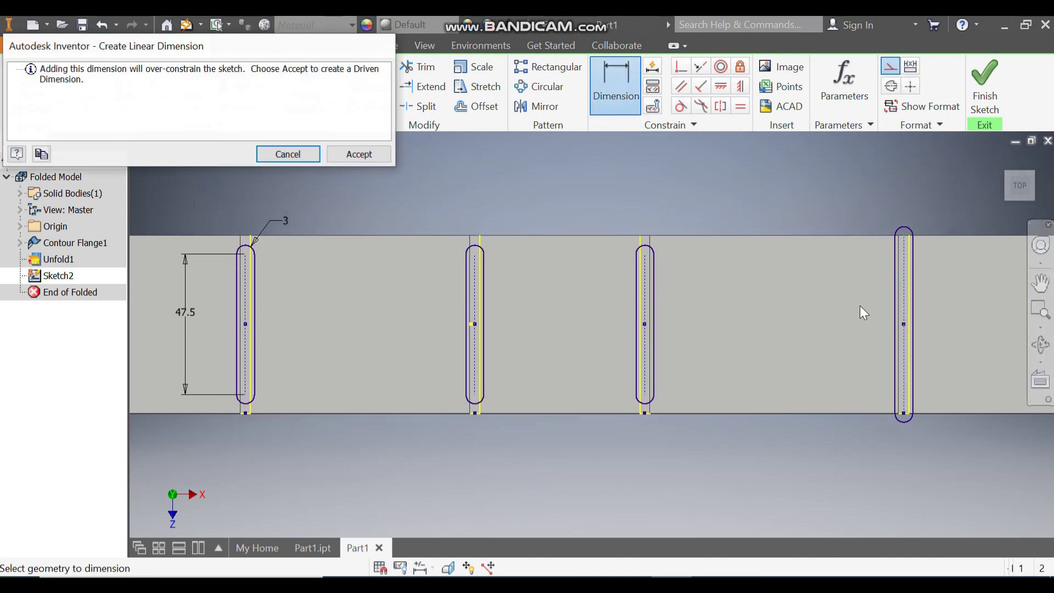
{"action": "key", "text": "Escape"}
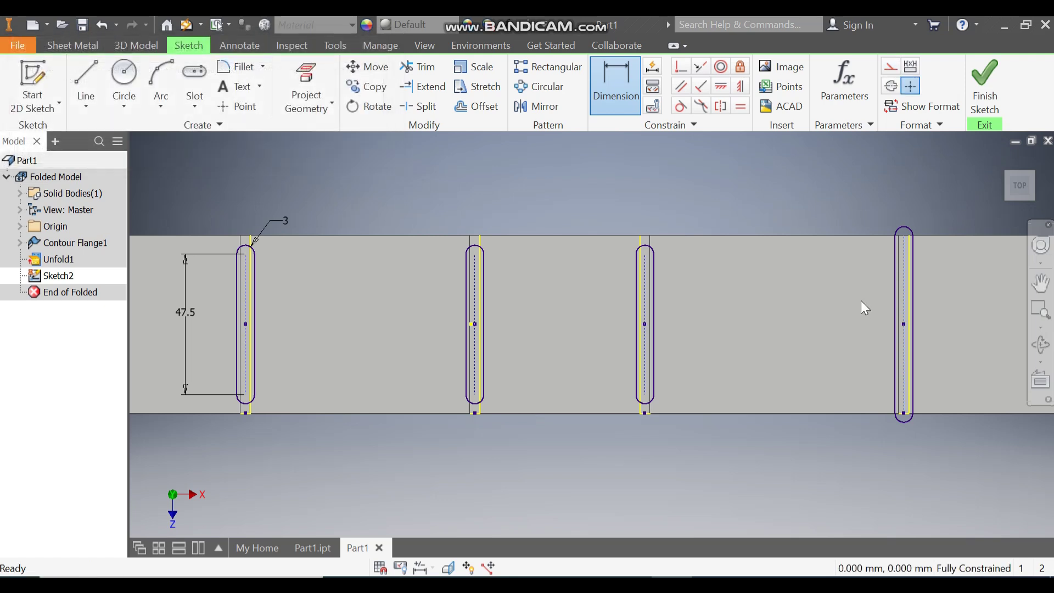
{"action": "key", "text": "Escape"}
Delete the Equal constraint on the fourth slot's centerline and shorten the slot so both its ends lie inside the sheet.
{"action": "scroll", "coordinate": [901, 229], "scroll_direction": "up", "scroll_amount": 3}
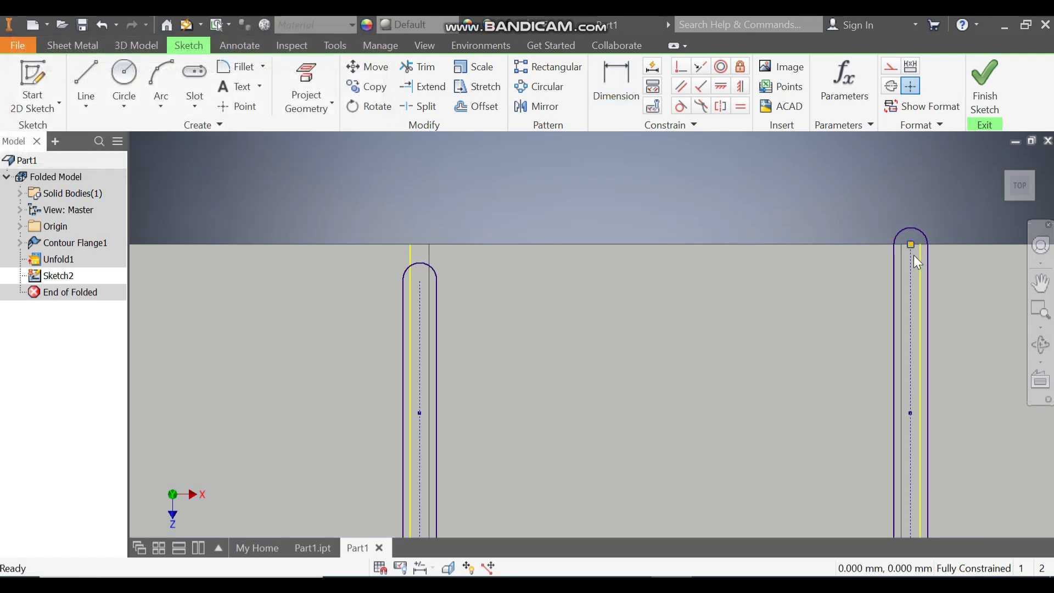
{"action": "left_click", "coordinate": [921, 234]}
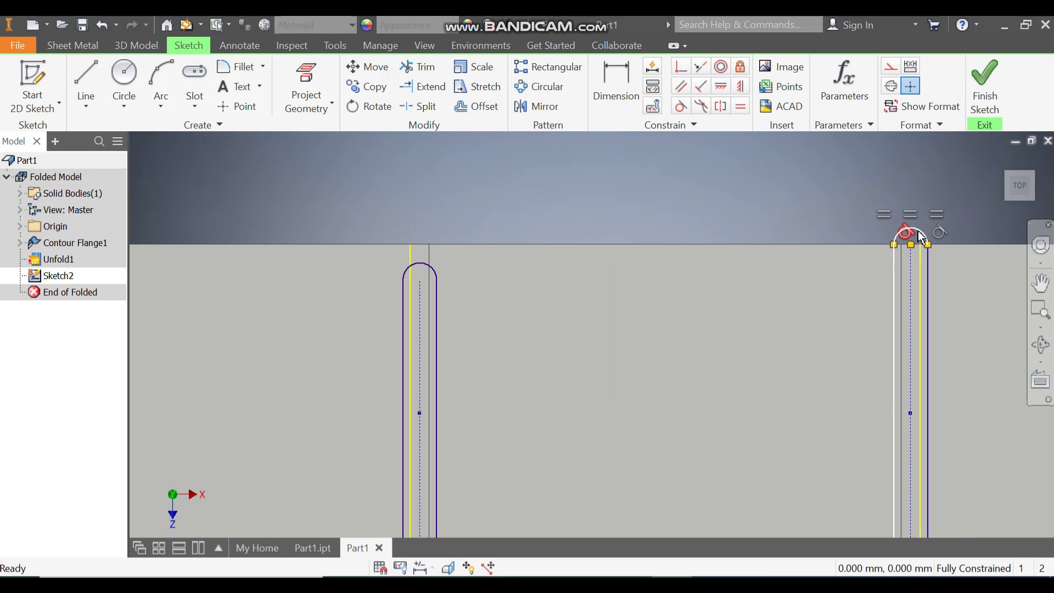
{"action": "left_click", "coordinate": [828, 196]}
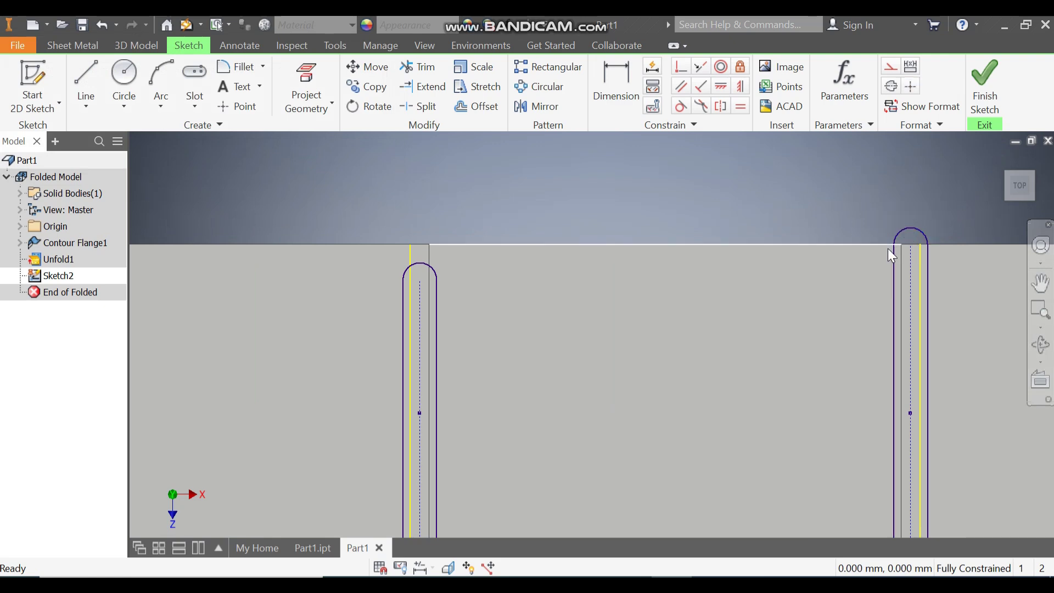
{"action": "left_click", "coordinate": [911, 262]}
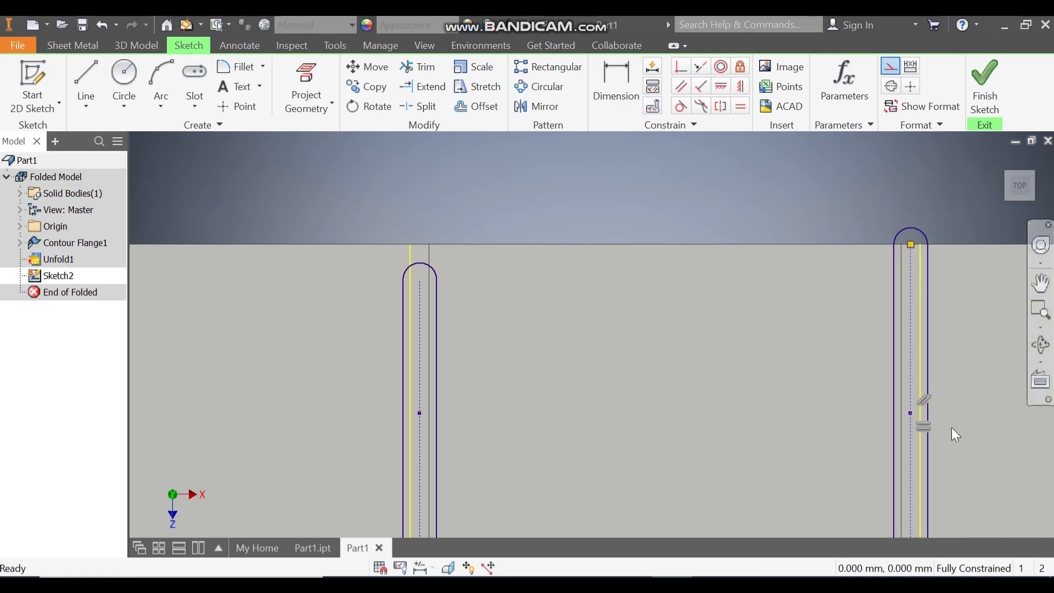
{"action": "left_click", "coordinate": [925, 427]}
{"action": "key", "text": "Delete"}
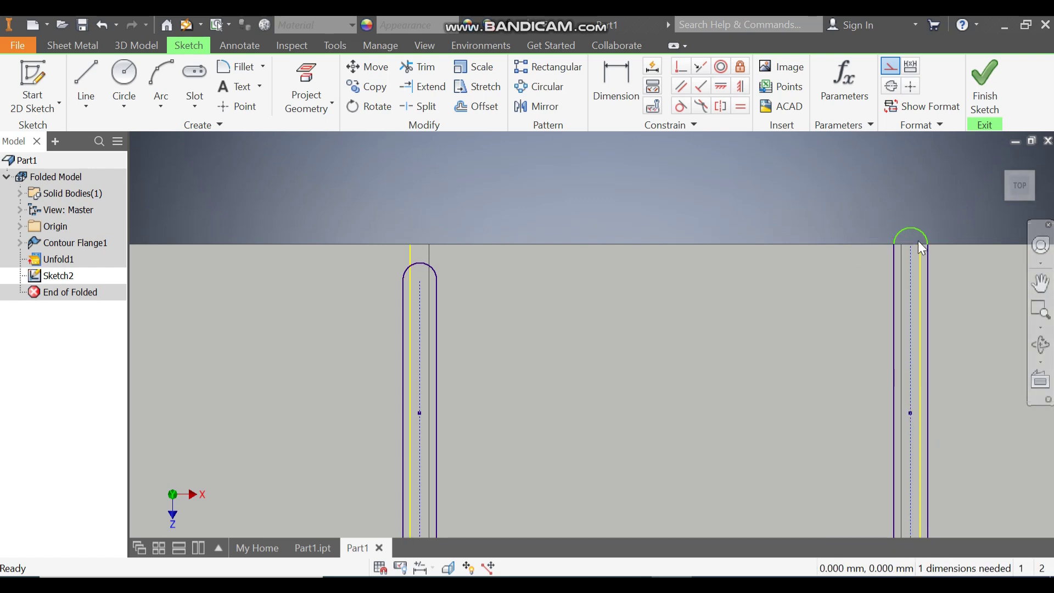
{"action": "left_click_drag", "start_coordinate": [912, 246], "coordinate": [912, 317]}
{"action": "scroll", "coordinate": [736, 162], "scroll_direction": "down", "scroll_amount": 3}
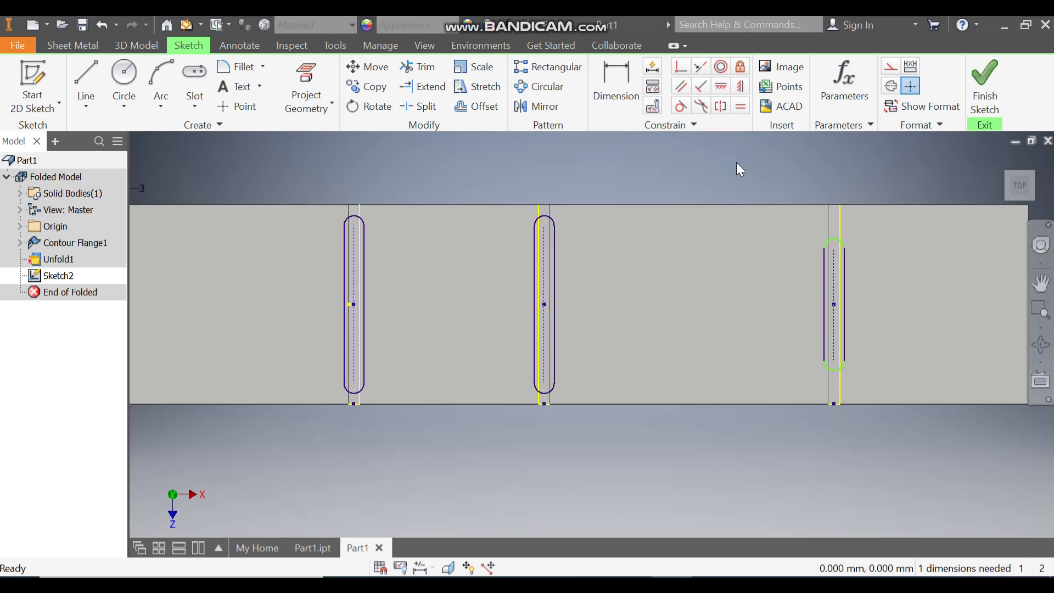
Apply an Equal constraint between the straight sides of the third and fourth slots, and finish the sketch.
{"action": "middle_click_drag", "start_coordinate": [723, 295], "coordinate": [814, 310]}
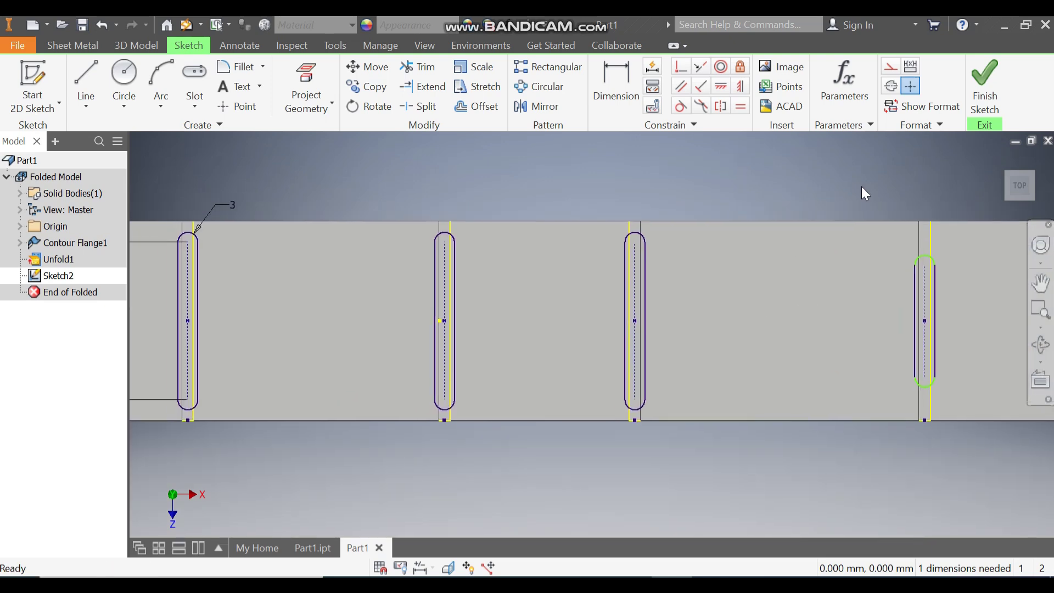
{"action": "left_click", "coordinate": [742, 106]}
{"action": "left_click", "coordinate": [641, 260]}
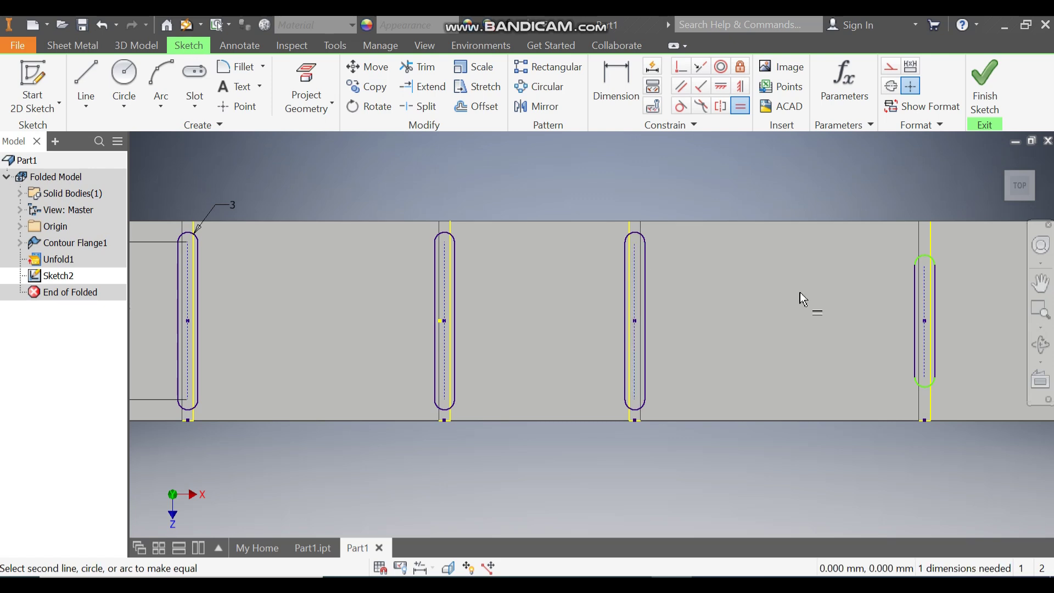
{"action": "left_click", "coordinate": [928, 288]}
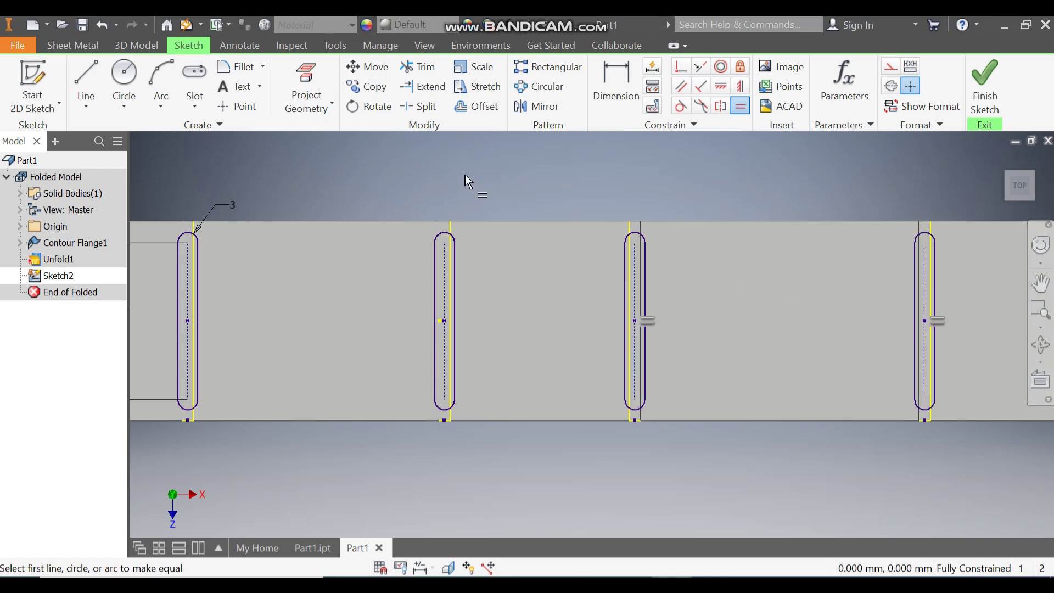
{"action": "middle_click_drag", "start_coordinate": [466, 174], "coordinate": [588, 177]}
{"action": "scroll", "coordinate": [522, 182], "scroll_direction": "down", "scroll_amount": 3}
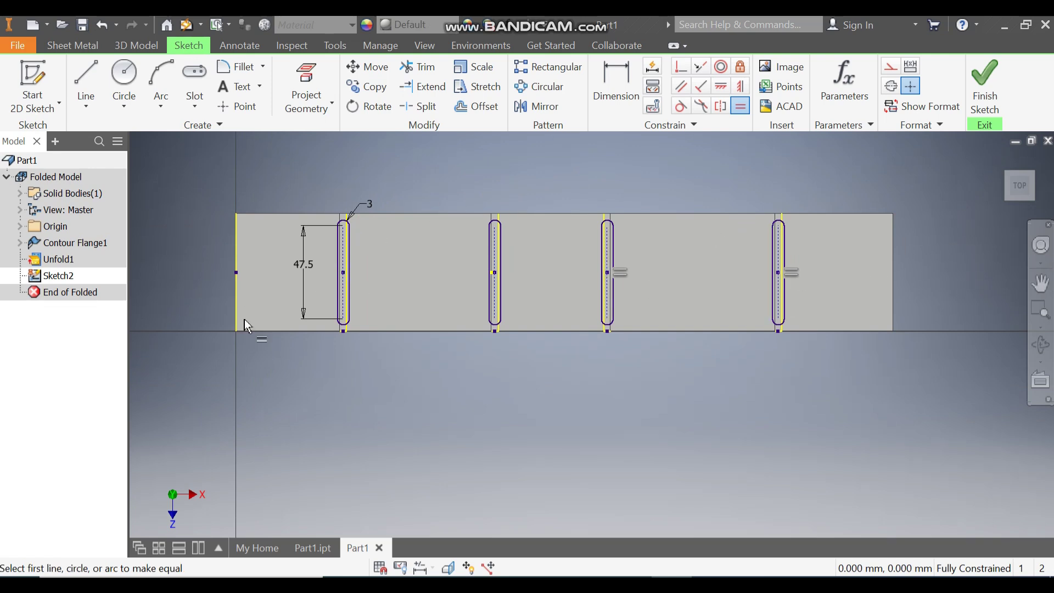
{"action": "left_click", "coordinate": [985, 82]}
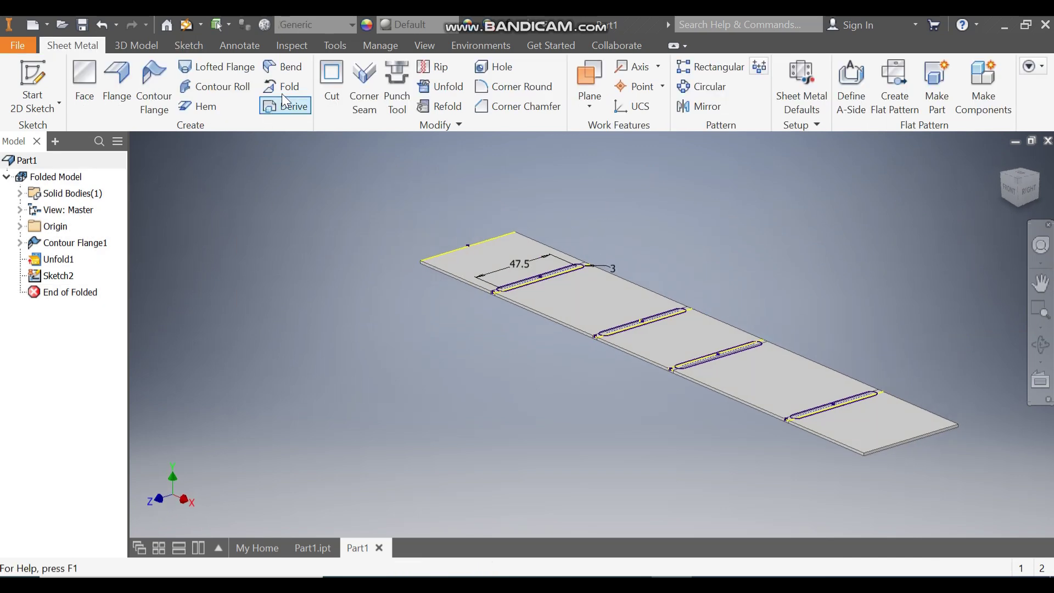
Cut all four slot profiles through the unfolded sheet with a Distance extent of Thickness.
{"action": "left_click", "coordinate": [330, 82]}
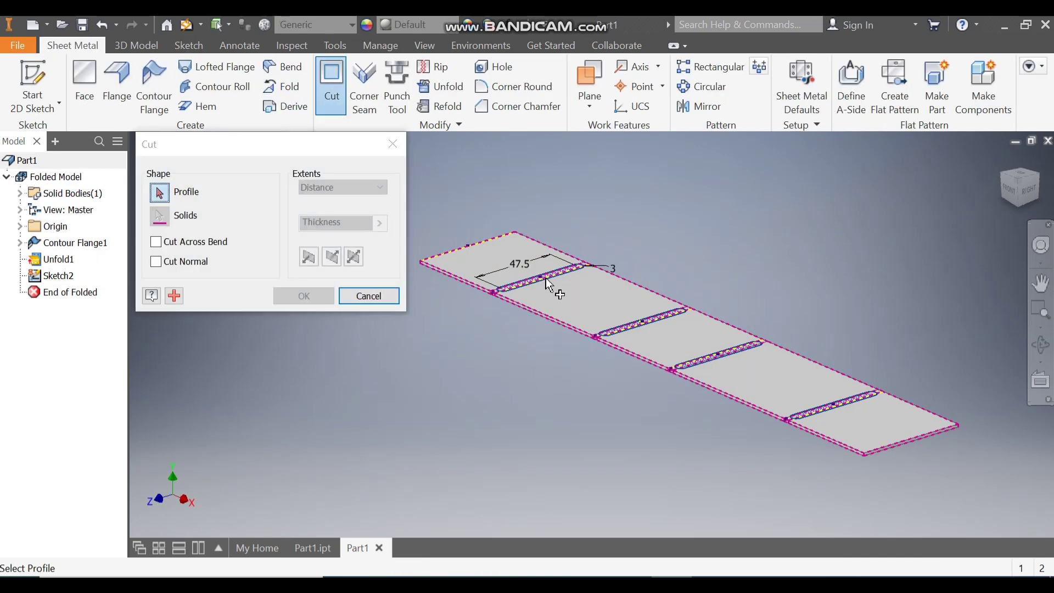
{"action": "left_click", "coordinate": [660, 325]}
{"action": "left_click", "coordinate": [726, 354]}
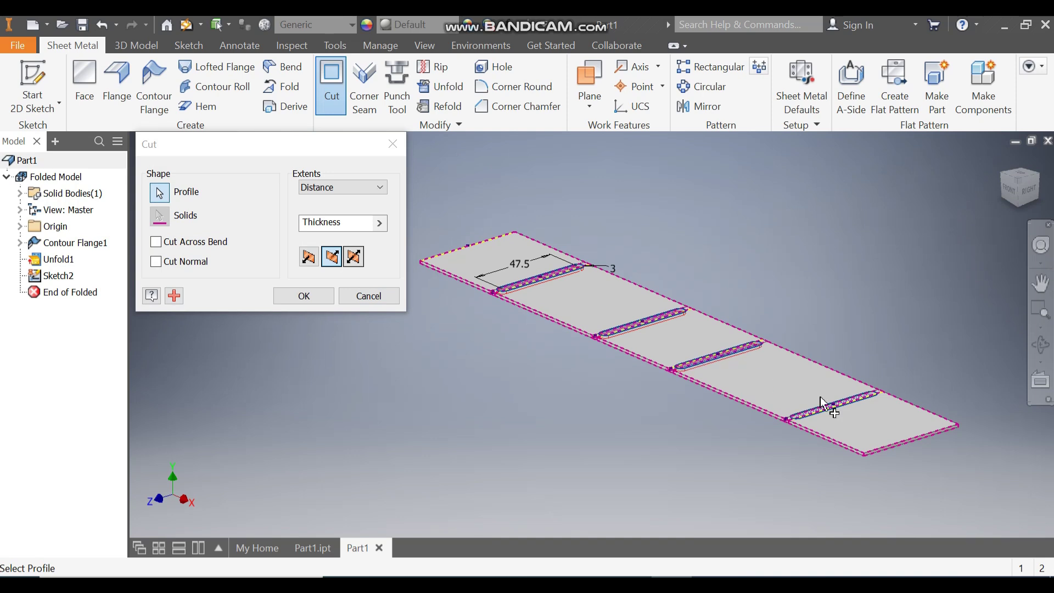
{"action": "left_click", "coordinate": [821, 410]}
{"action": "scroll", "coordinate": [485, 283], "scroll_direction": "down", "scroll_amount": 6}
{"action": "scroll", "coordinate": [664, 334], "scroll_direction": "down", "scroll_amount": 2}
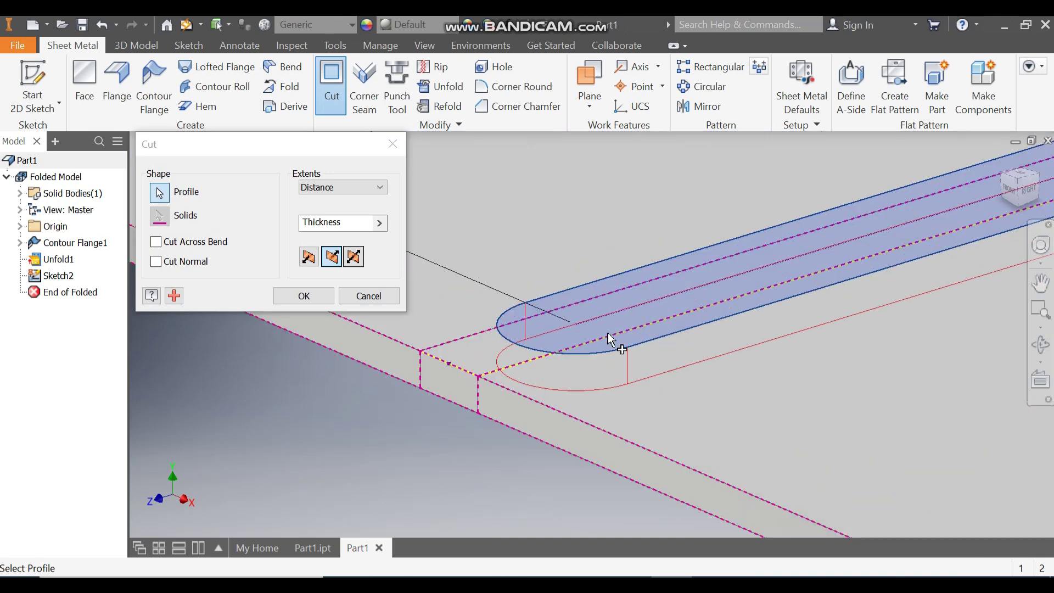
{"action": "scroll", "coordinate": [535, 311], "scroll_direction": "up", "scroll_amount": 5}
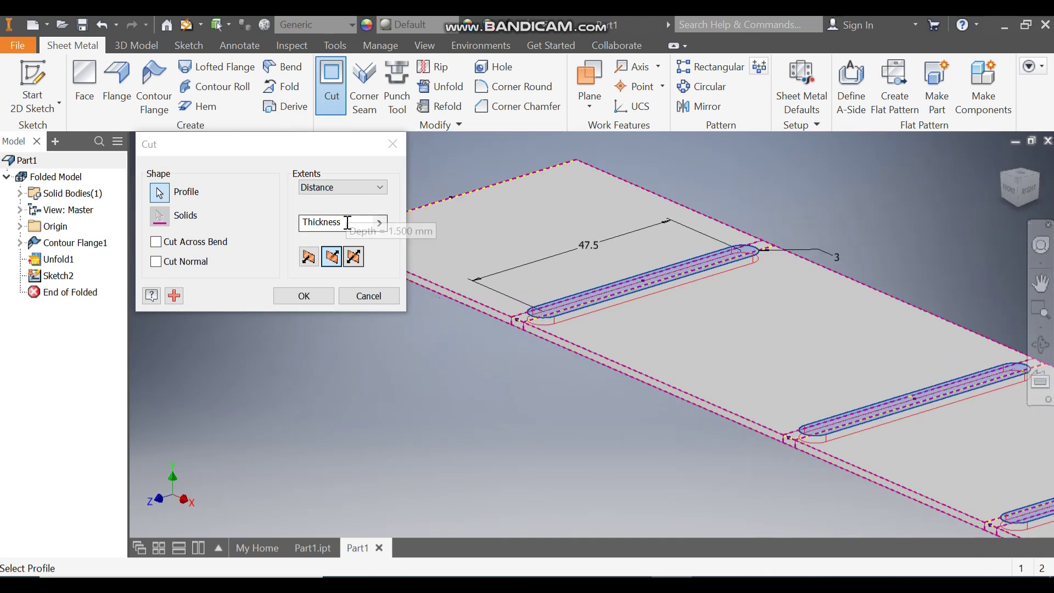
{"action": "left_click", "coordinate": [318, 297]}
{"action": "scroll", "coordinate": [867, 228], "scroll_direction": "up", "scroll_amount": 2}
{"action": "middle_click_drag", "start_coordinate": [867, 228], "coordinate": [741, 226]}
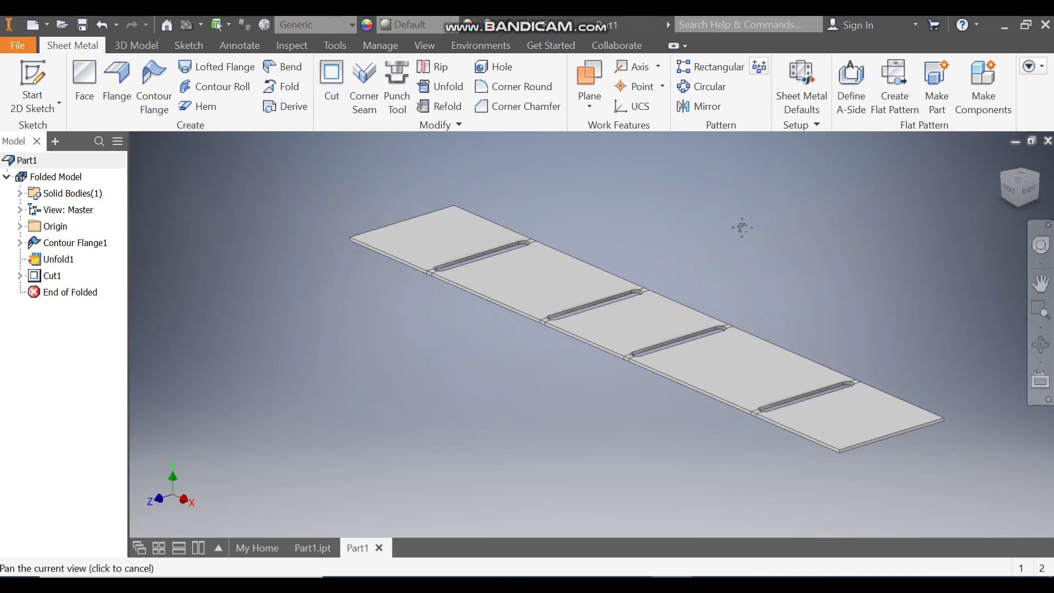
Start a sketch on the end panel beyond the fourth slot and draw a 30 mm diameter circle on it.
{"action": "left_click", "coordinate": [862, 416]}
{"action": "left_click", "coordinate": [979, 406]}
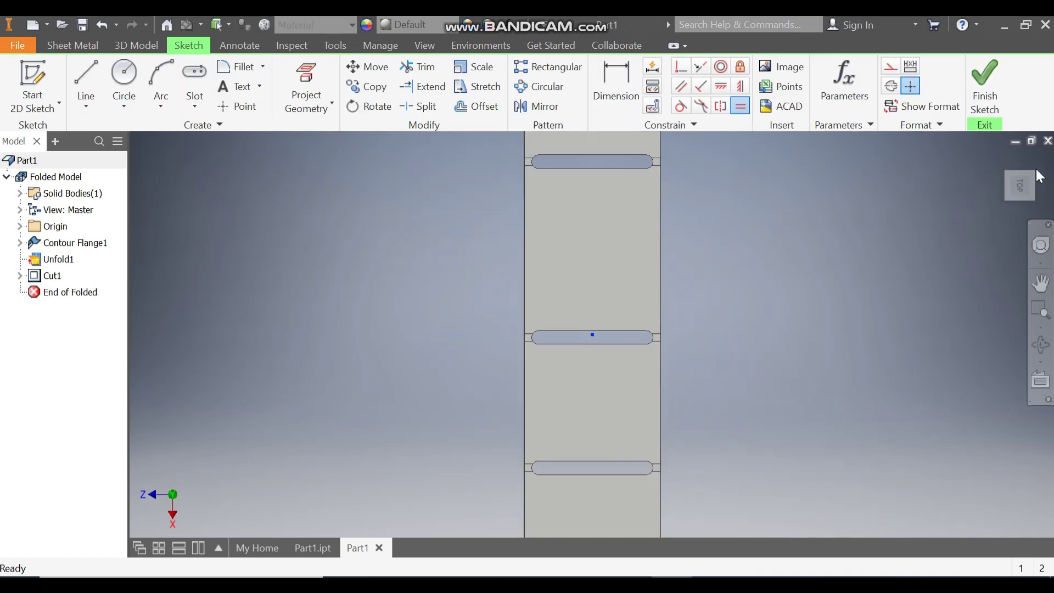
{"action": "left_click", "coordinate": [1036, 169]}
{"action": "scroll", "coordinate": [773, 335], "scroll_direction": "down", "scroll_amount": 2}
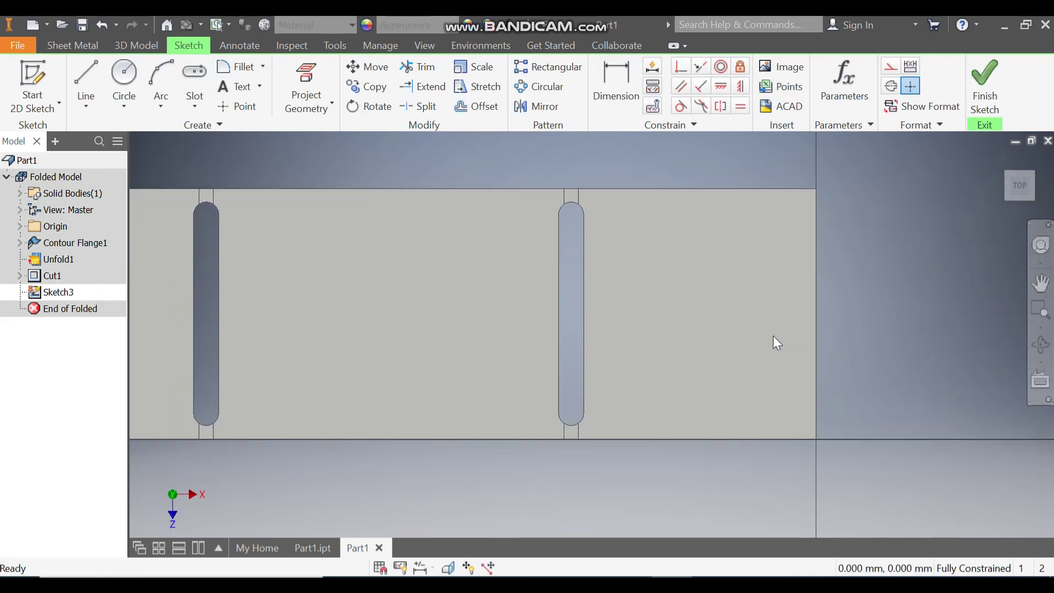
{"action": "scroll", "coordinate": [635, 293], "scroll_direction": "up", "scroll_amount": 1}
{"action": "left_click", "coordinate": [124, 74]}
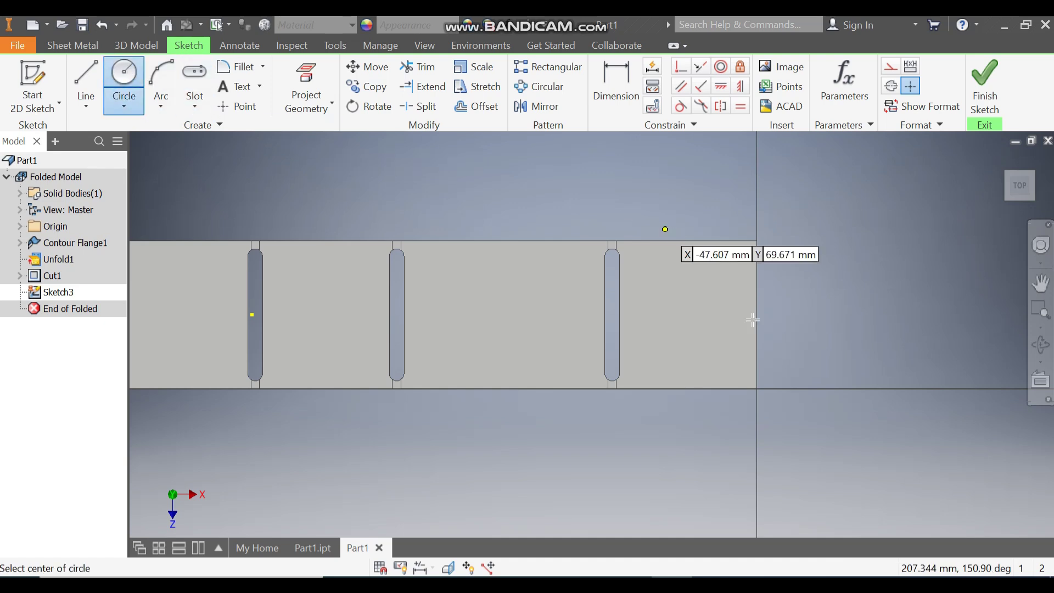
{"action": "left_click", "coordinate": [687, 312]}
{"action": "type", "text": "30"}
{"action": "key", "text": "Return"}
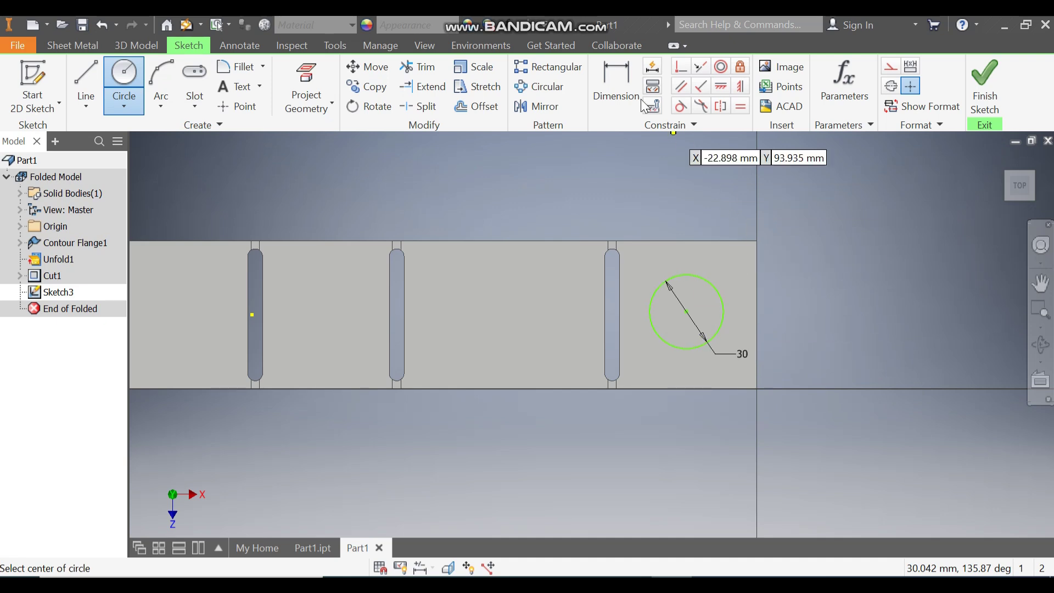
Dimension the circle's center 30 mm from the end edge of the sheet.
{"action": "left_click", "coordinate": [623, 80]}
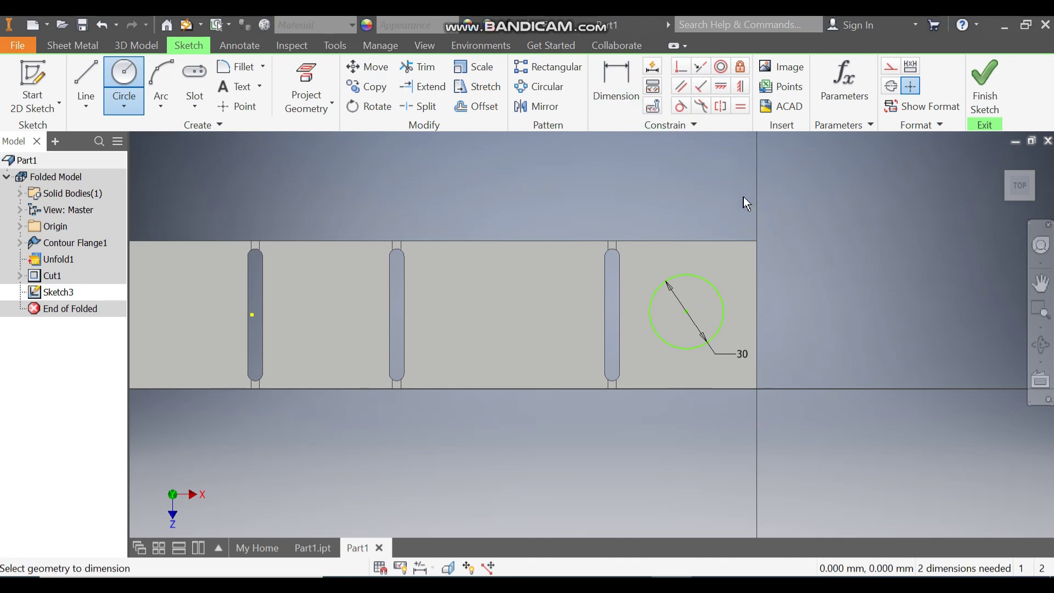
{"action": "left_click", "coordinate": [758, 302]}
{"action": "left_click", "coordinate": [687, 312]}
{"action": "left_click", "coordinate": [708, 183]}
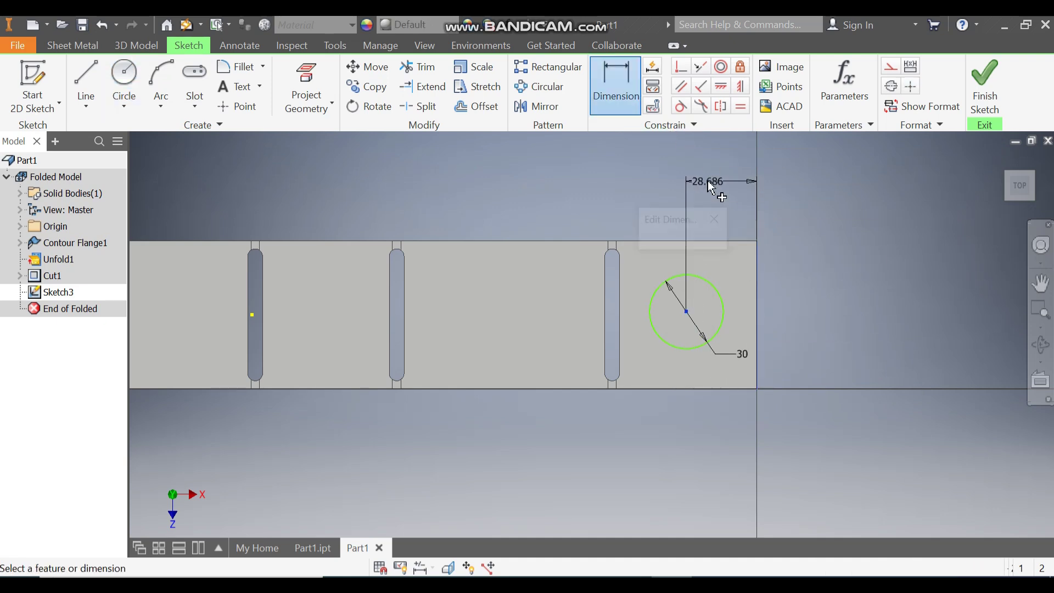
{"action": "type", "text": "30"}
{"action": "key", "text": "Return"}
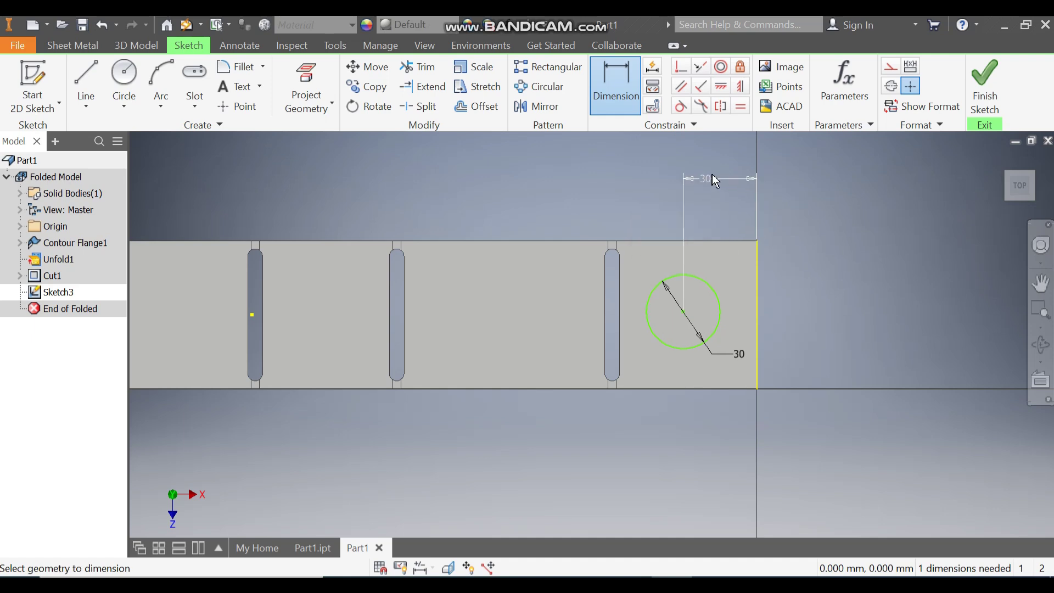
Align the circle's center horizontally with the midpoint of the sheet's end edge, and finish the sketch.
{"action": "left_click", "coordinate": [740, 87]}
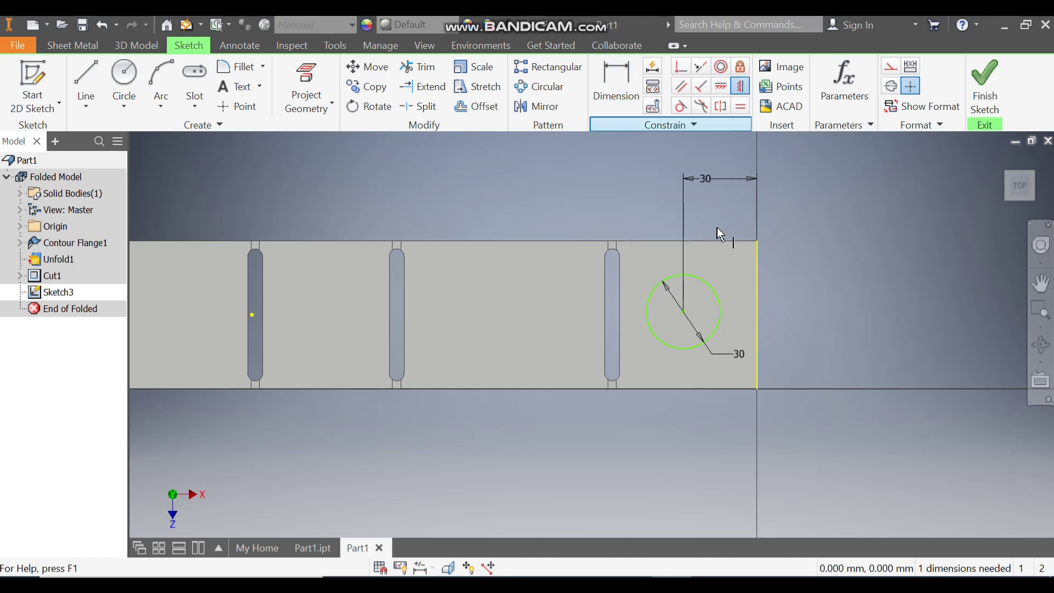
{"action": "left_click", "coordinate": [689, 241]}
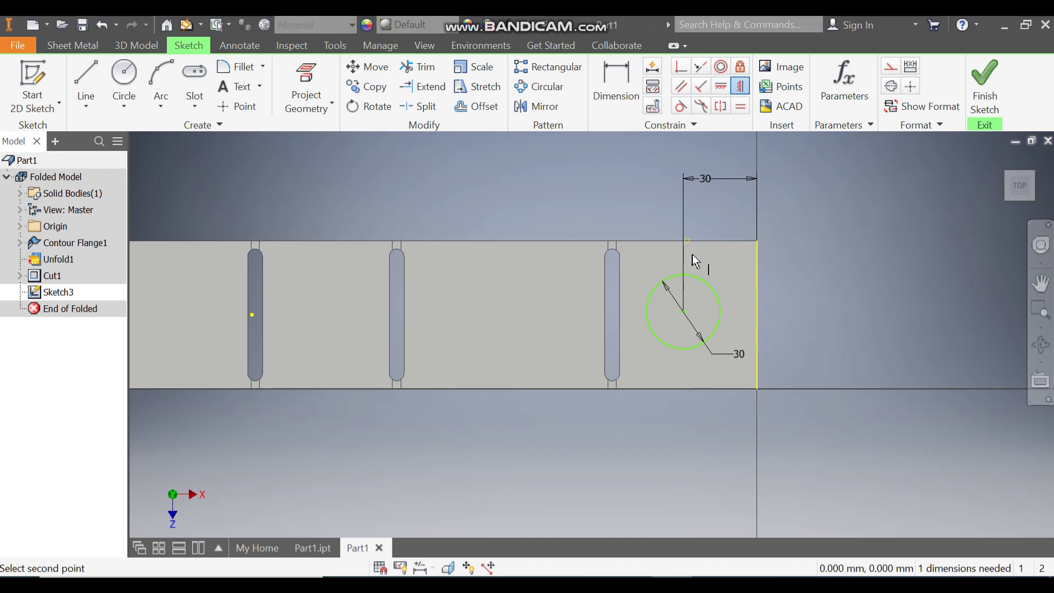
{"action": "left_click", "coordinate": [721, 85]}
{"action": "left_click", "coordinate": [758, 313]}
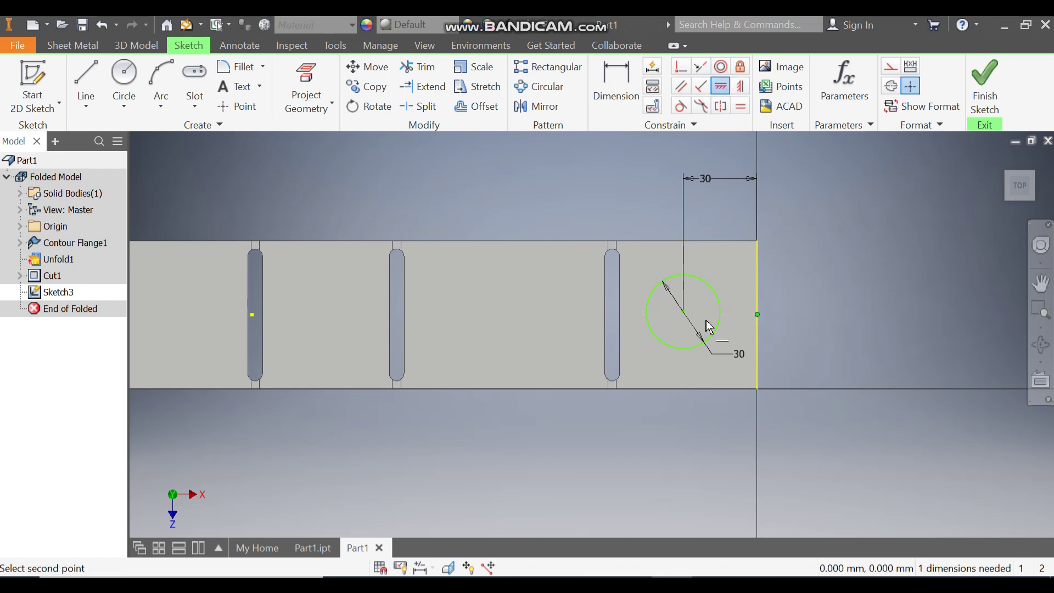
{"action": "left_click", "coordinate": [683, 314]}
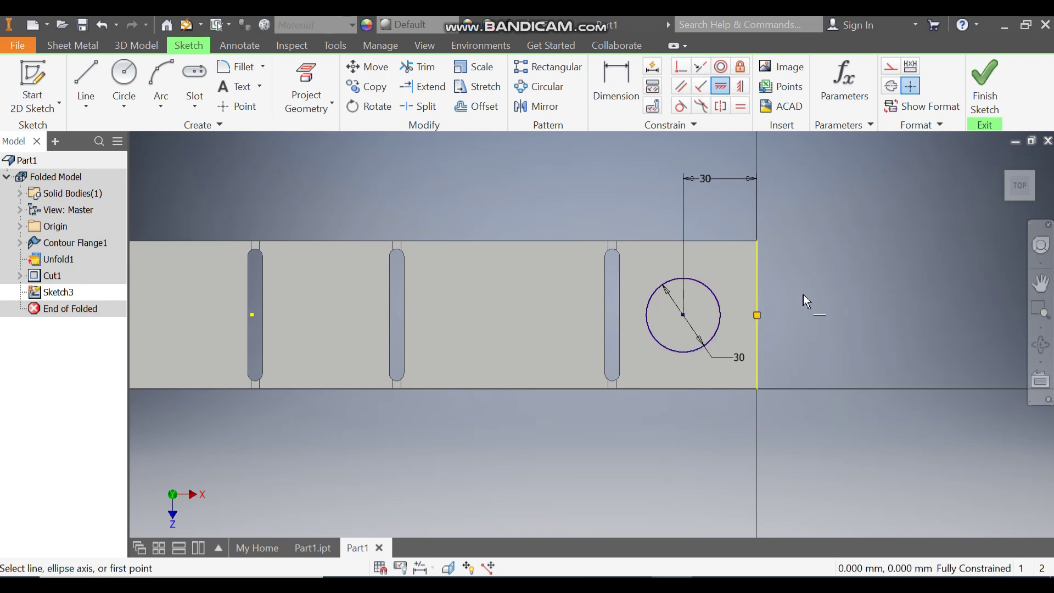
{"action": "left_click", "coordinate": [982, 88]}
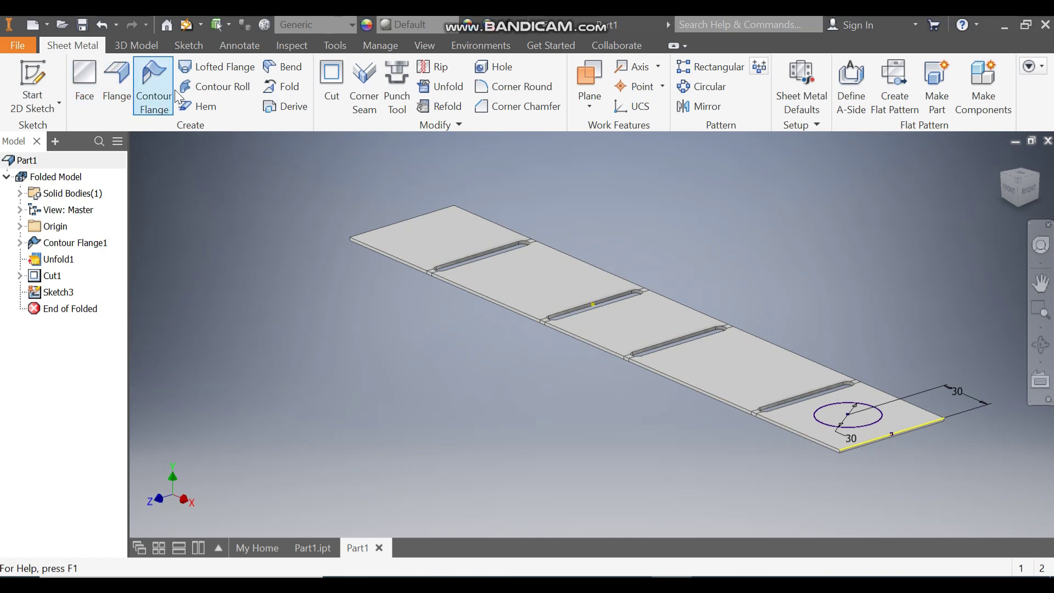
Cut the circle through the end panel with a Distance extent of Thickness.
{"action": "left_click", "coordinate": [332, 76]}
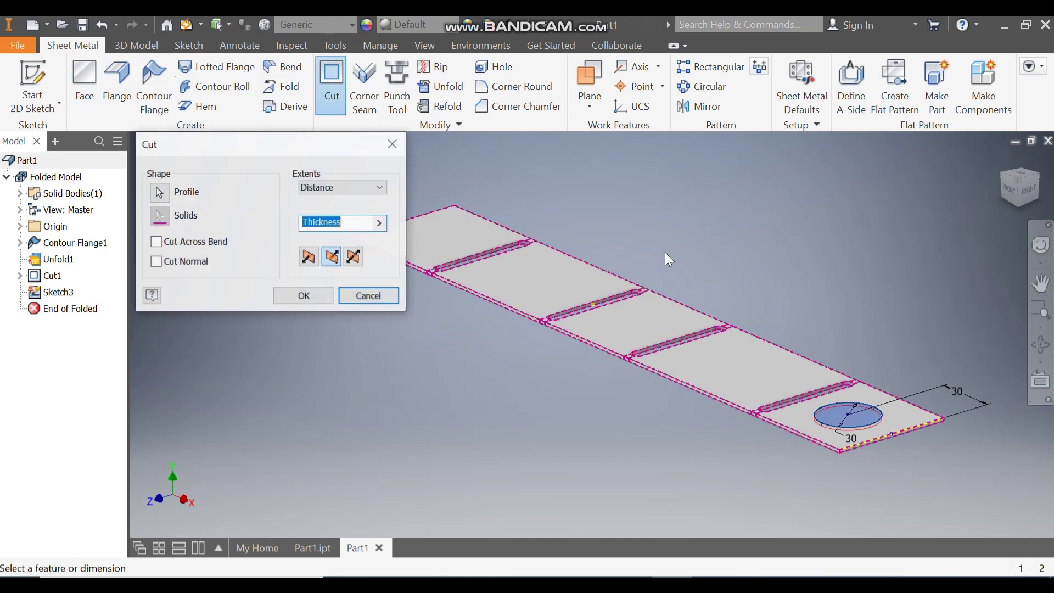
{"action": "left_click", "coordinate": [298, 297]}
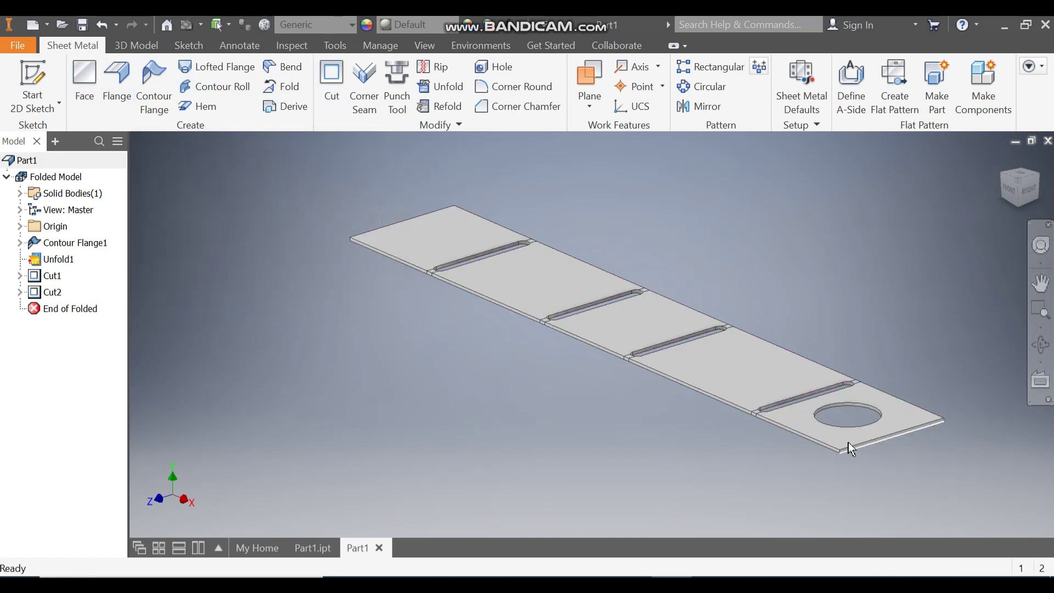
{"action": "key", "text": "ctrl+z"}
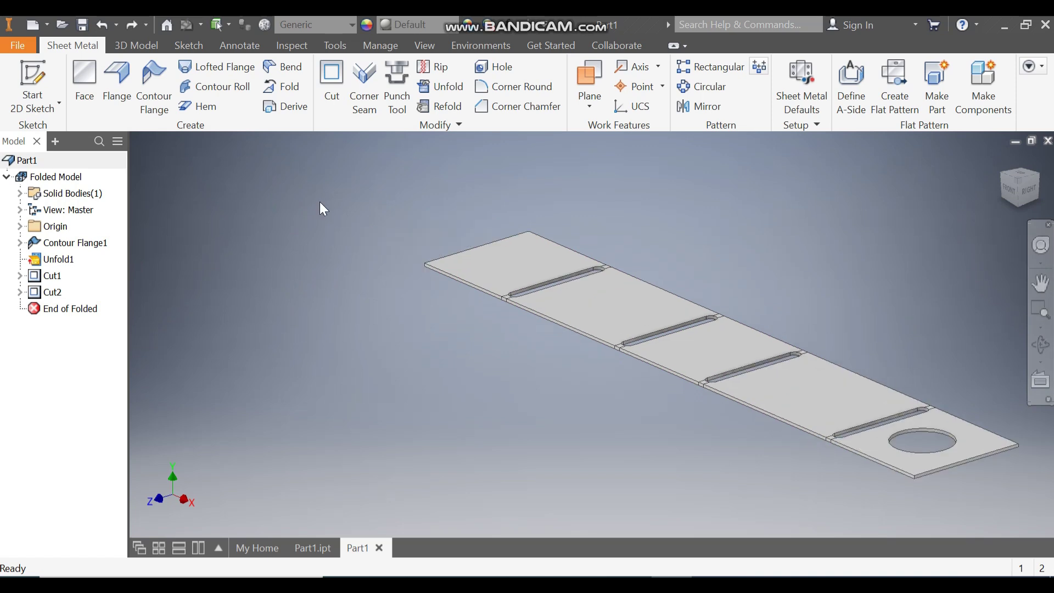
Refold all bends of the sheet, using the middle panel between the second and third slots as the stationary reference.
{"action": "left_click", "coordinate": [439, 106]}
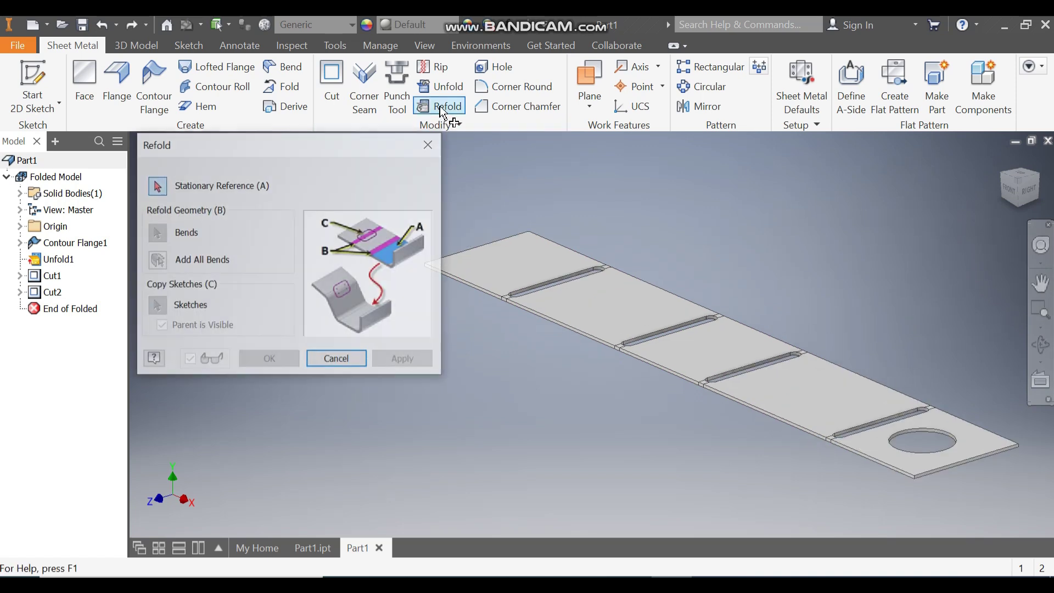
{"action": "left_click", "coordinate": [728, 353]}
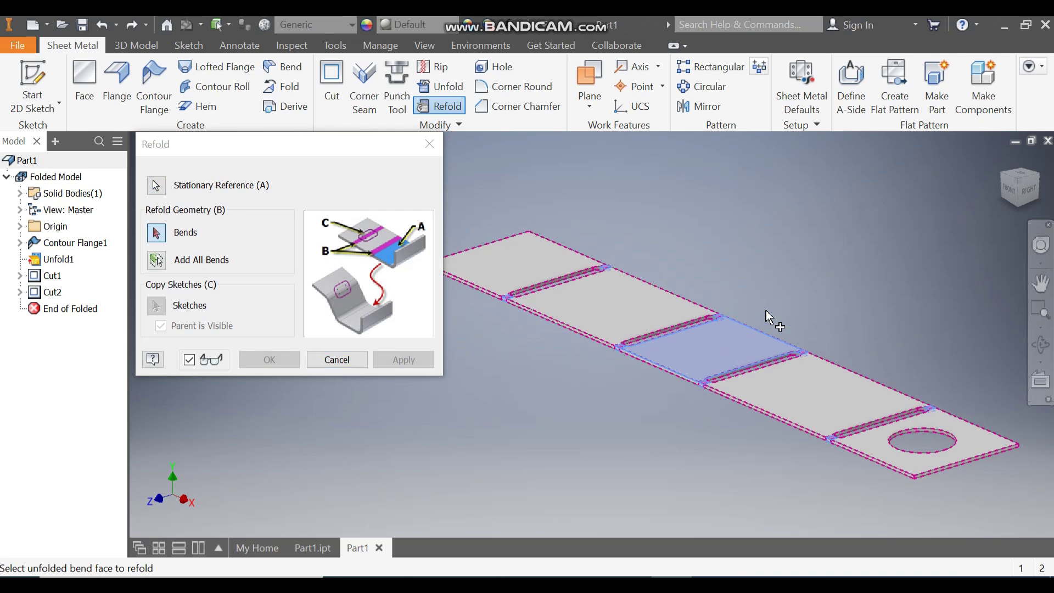
{"action": "left_click", "coordinate": [157, 260]}
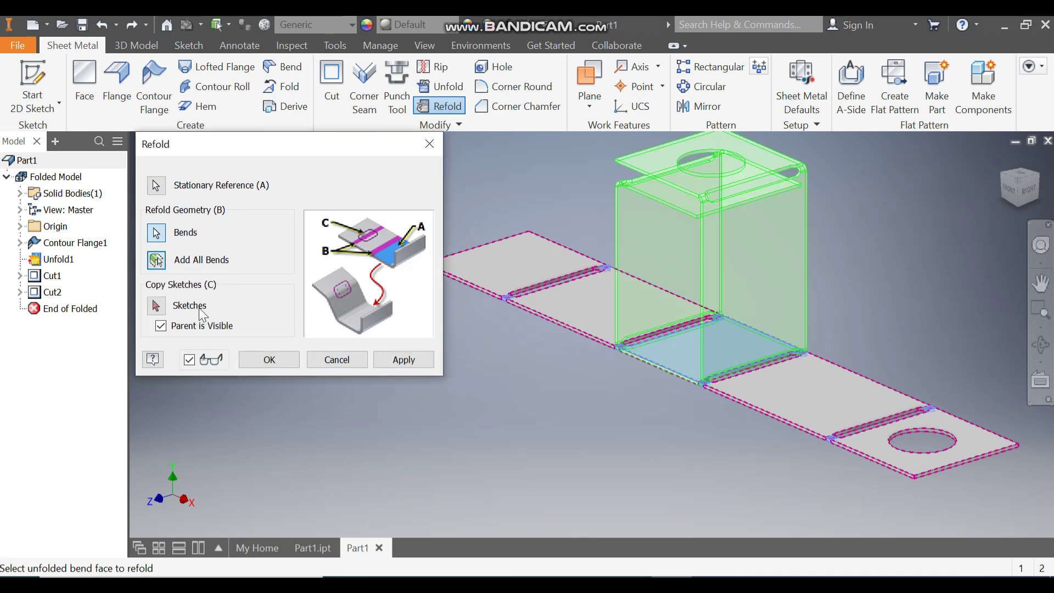
{"action": "left_click", "coordinate": [282, 360]}
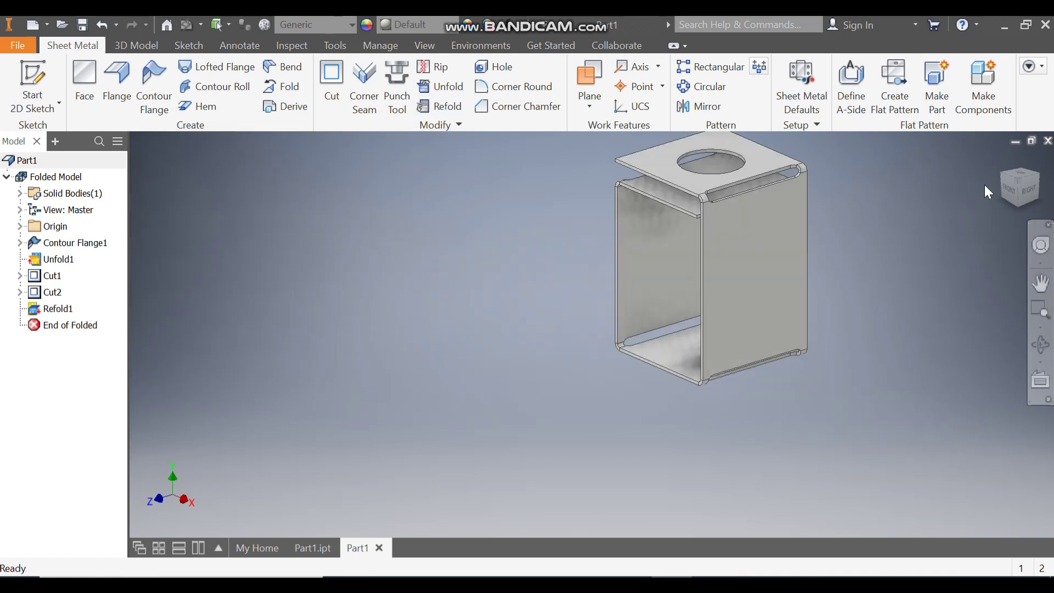
Start a new sketch on the outer face of the box's side panel beneath the rim slot.
{"action": "left_click", "coordinate": [1006, 180]}
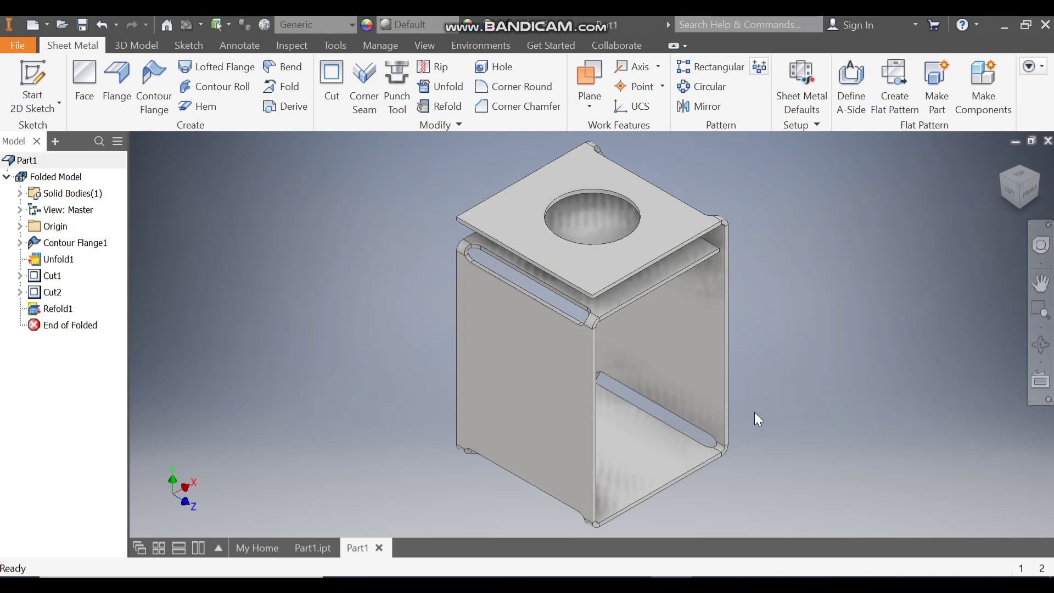
{"action": "left_click", "coordinate": [537, 358]}
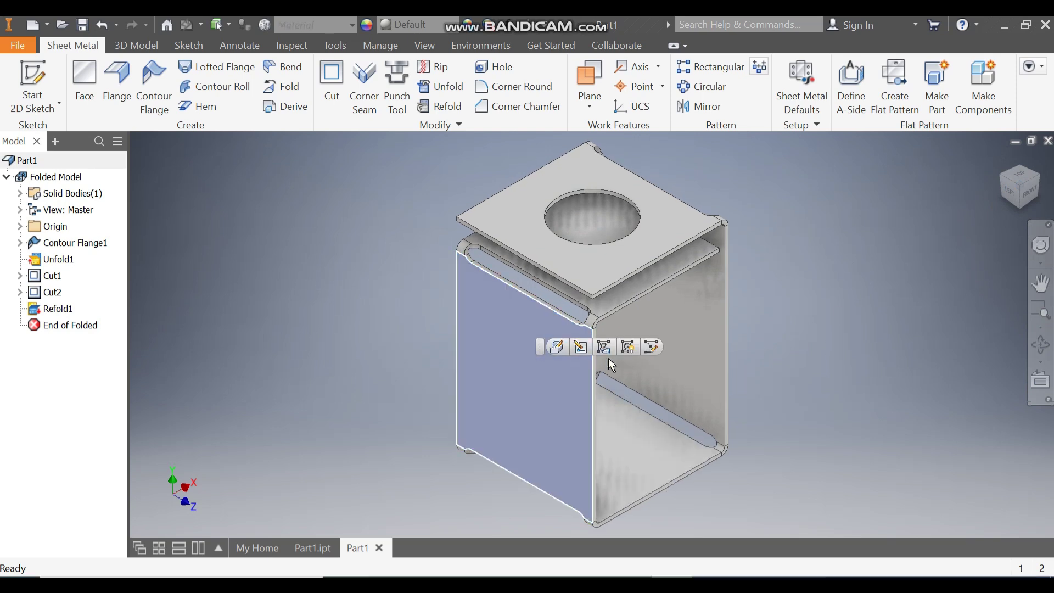
{"action": "left_click", "coordinate": [654, 347]}
{"action": "mouse_move", "coordinate": [777, 265]}
{"action": "middle_mouse_down"}
{"action": "mouse_move", "coordinate": [786, 412]}
{"action": "mouse_move", "coordinate": [789, 388]}
{"action": "middle_mouse_up"}
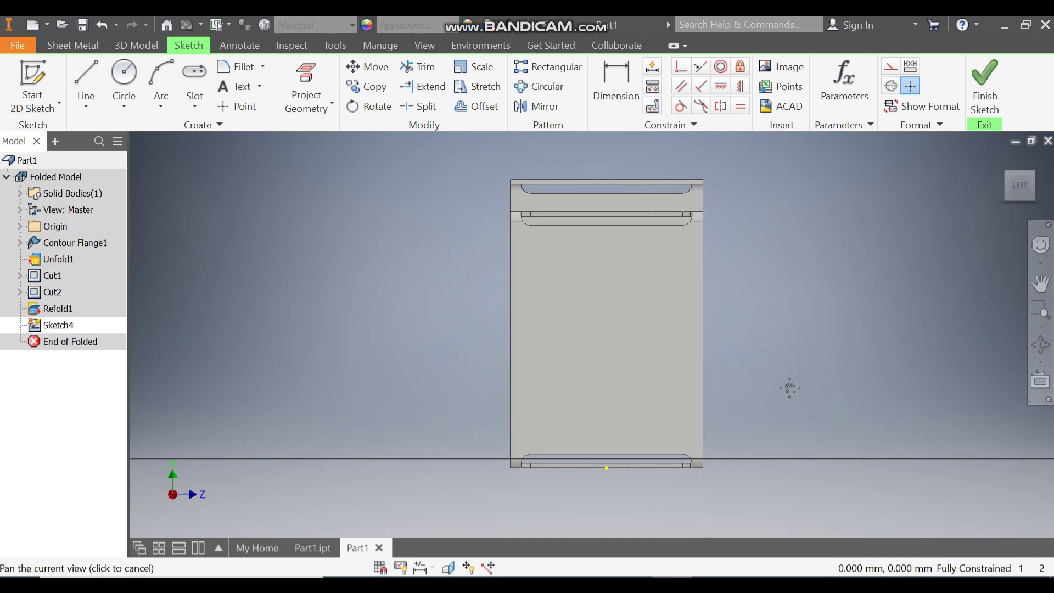
Sketch two inscribed six-sided polygons near the panel's upper corner, the second slightly lower and farther inward than the first.
{"action": "left_click", "coordinate": [186, 108]}
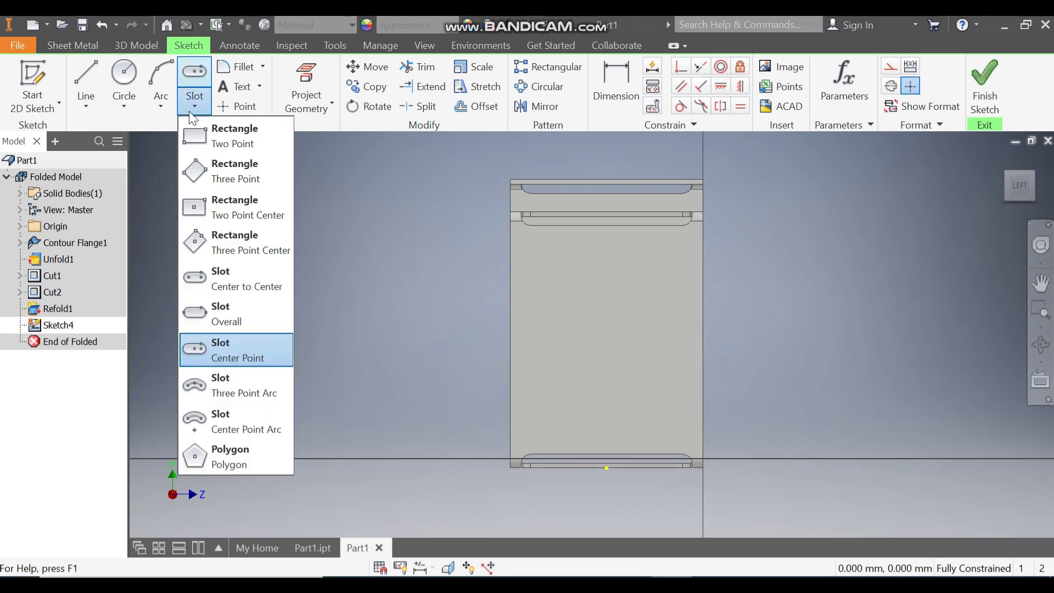
{"action": "left_click", "coordinate": [242, 456]}
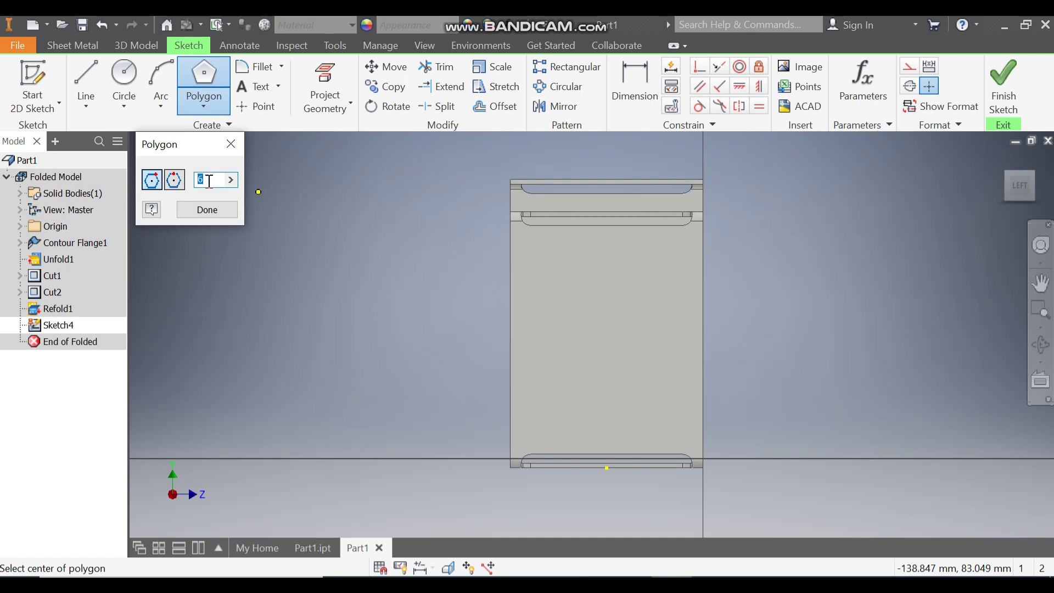
{"action": "scroll", "coordinate": [552, 272], "scroll_direction": "down", "scroll_amount": 3}
{"action": "left_click", "coordinate": [515, 216]}
{"action": "scroll", "coordinate": [514, 239], "scroll_direction": "down", "scroll_amount": 2}
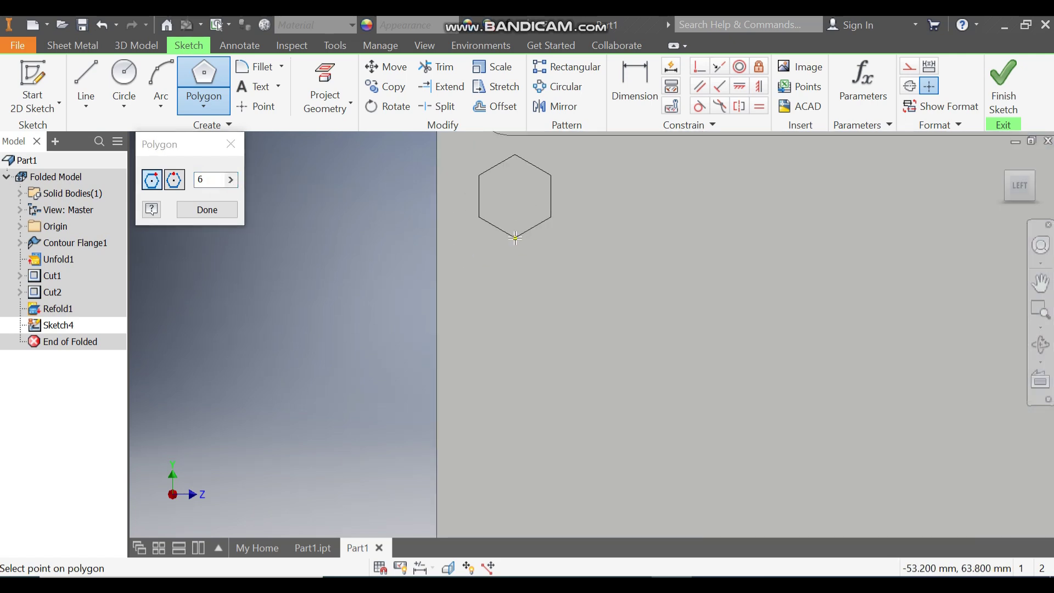
{"action": "left_click", "coordinate": [515, 238]}
{"action": "middle_click_drag", "start_coordinate": [593, 240], "coordinate": [532, 294]}
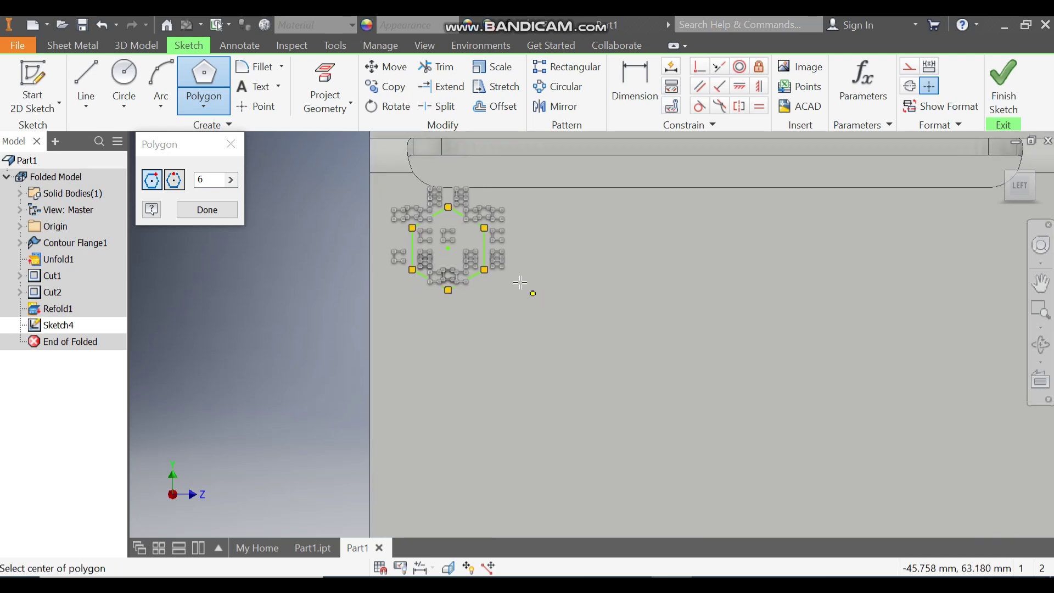
{"action": "left_click", "coordinate": [521, 274]}
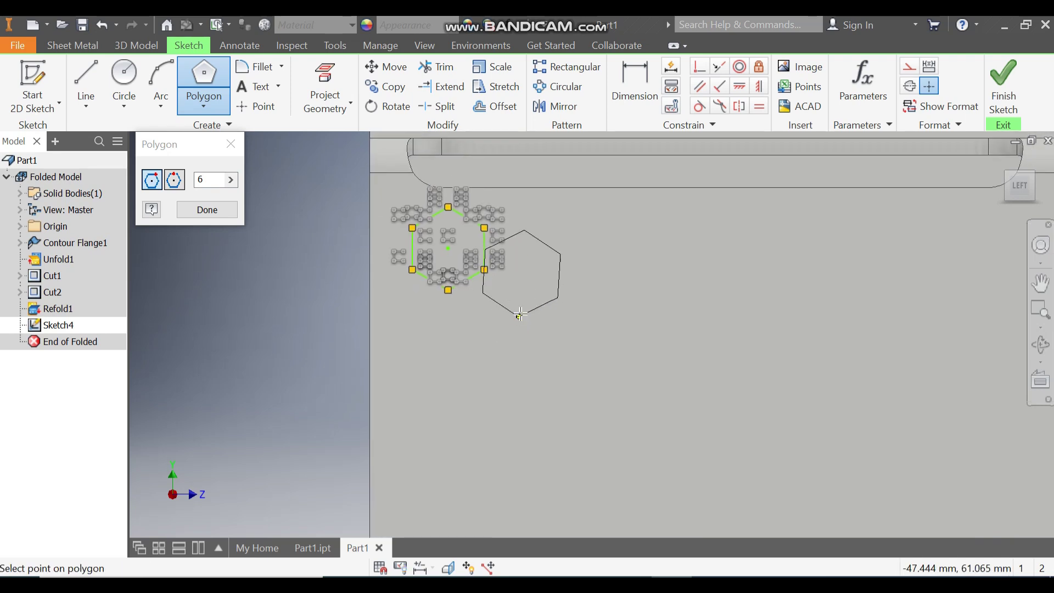
{"action": "left_click", "coordinate": [522, 306]}
{"action": "middle_click_drag", "start_coordinate": [569, 213], "coordinate": [569, 224]}
{"action": "scroll", "coordinate": [573, 222], "scroll_direction": "down", "scroll_amount": 3}
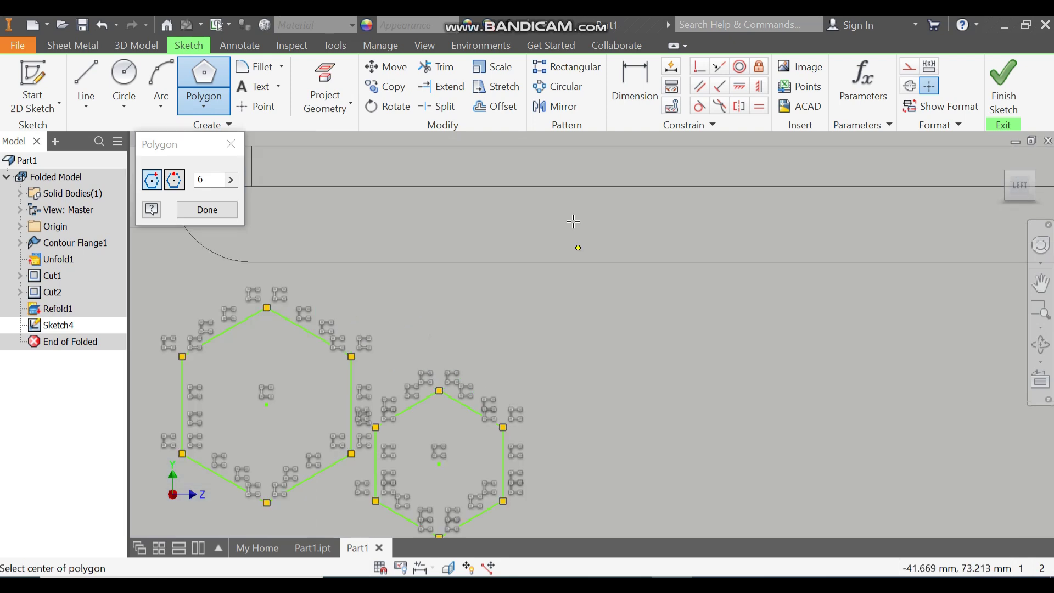
{"action": "key", "text": "Escape"}
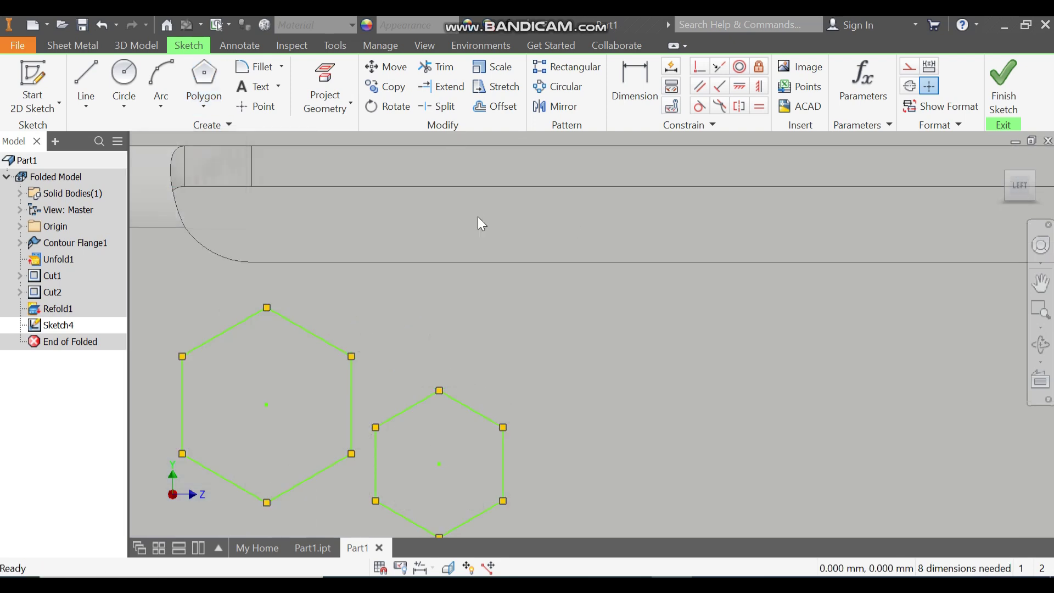
Dimension the first hexagon's center 3 mm from the panel's vertical side edge.
{"action": "scroll", "coordinate": [472, 220], "scroll_direction": "up", "scroll_amount": 3}
{"action": "middle_click_drag", "start_coordinate": [472, 221], "coordinate": [604, 212]}
{"action": "scroll", "coordinate": [598, 206], "scroll_direction": "up", "scroll_amount": 1}
{"action": "scroll", "coordinate": [609, 187], "scroll_direction": "down", "scroll_amount": 2}
{"action": "left_click", "coordinate": [633, 83]}
{"action": "left_click", "coordinate": [445, 345]}
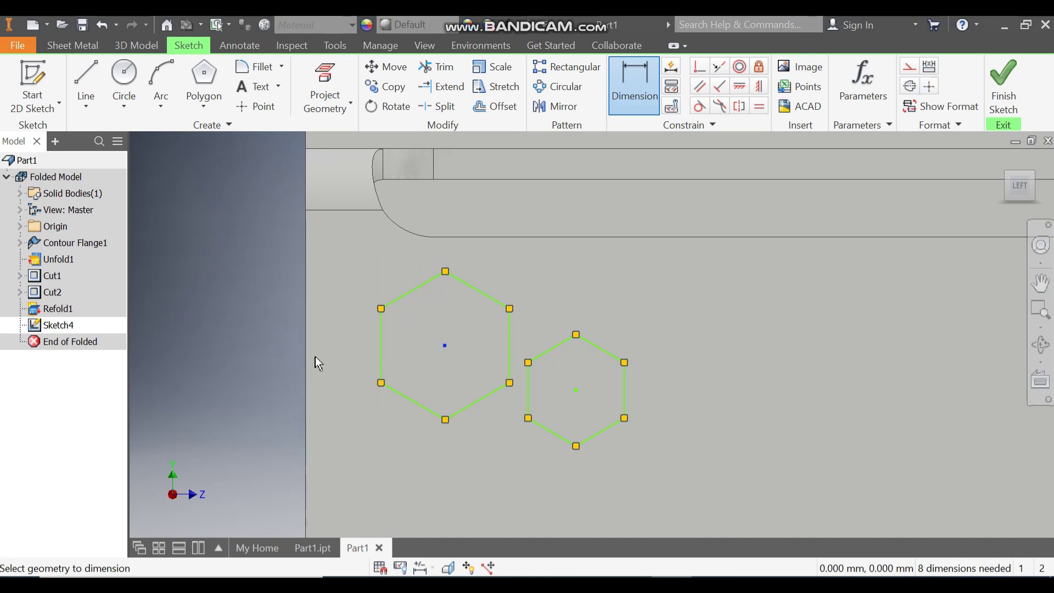
{"action": "left_click", "coordinate": [308, 354]}
{"action": "left_click", "coordinate": [340, 345]}
{"action": "type", "text": "3"}
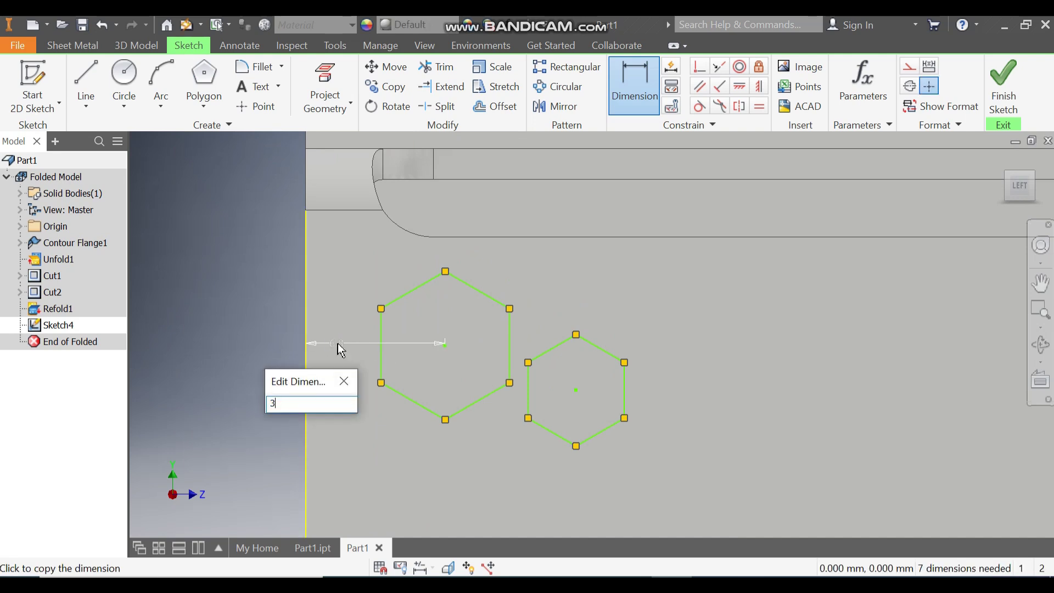
{"action": "key", "text": "Return"}
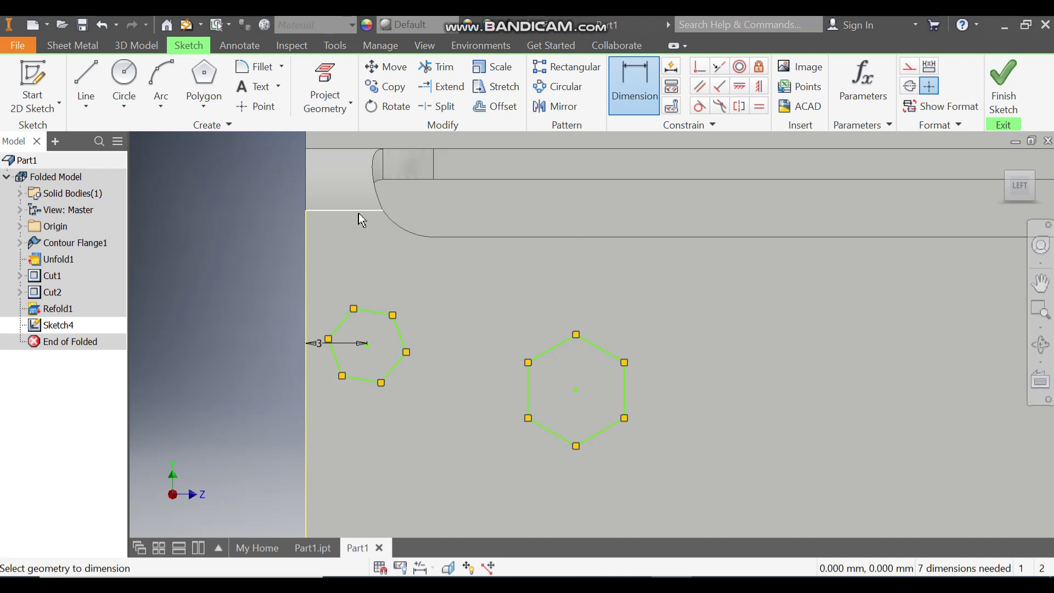
Dimension the first hexagon's center 3 mm below the straight lower edge of the slot.
{"action": "left_click", "coordinate": [367, 346]}
{"action": "left_click", "coordinate": [248, 319]}
{"action": "type", "text": "3"}
{"action": "key", "text": "Return"}
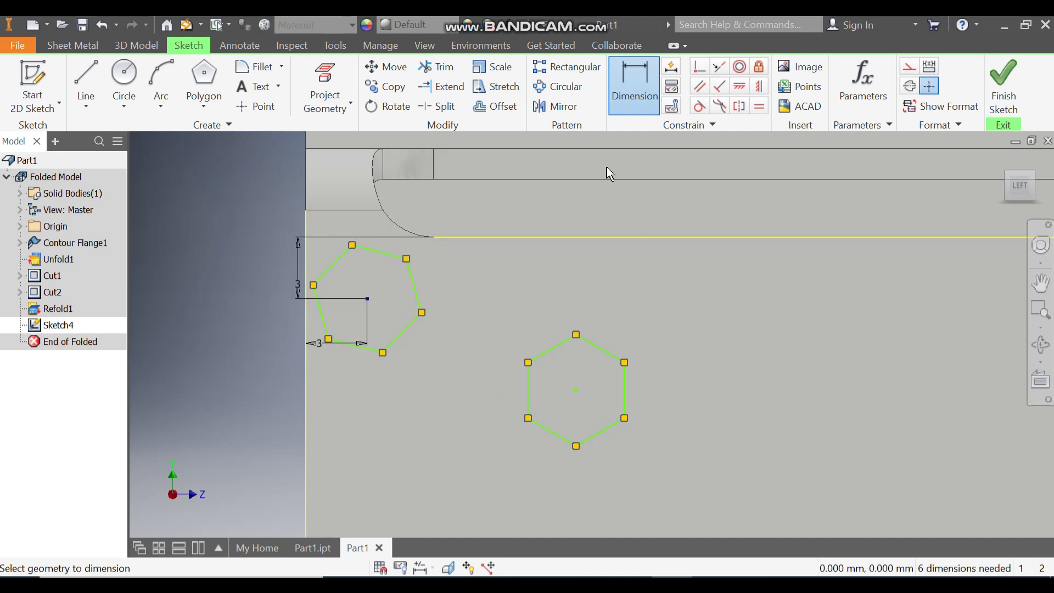
Constrain the first hexagon's center and its uppermost vertex to be vertically aligned.
{"action": "left_click", "coordinate": [761, 86]}
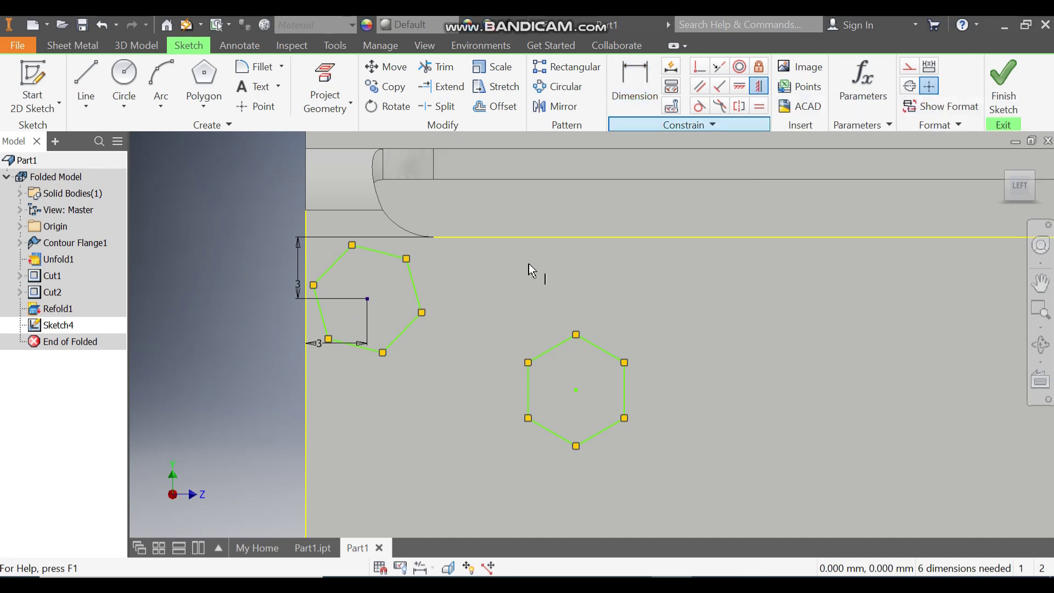
{"action": "left_click", "coordinate": [368, 299]}
{"action": "left_click", "coordinate": [352, 246]}
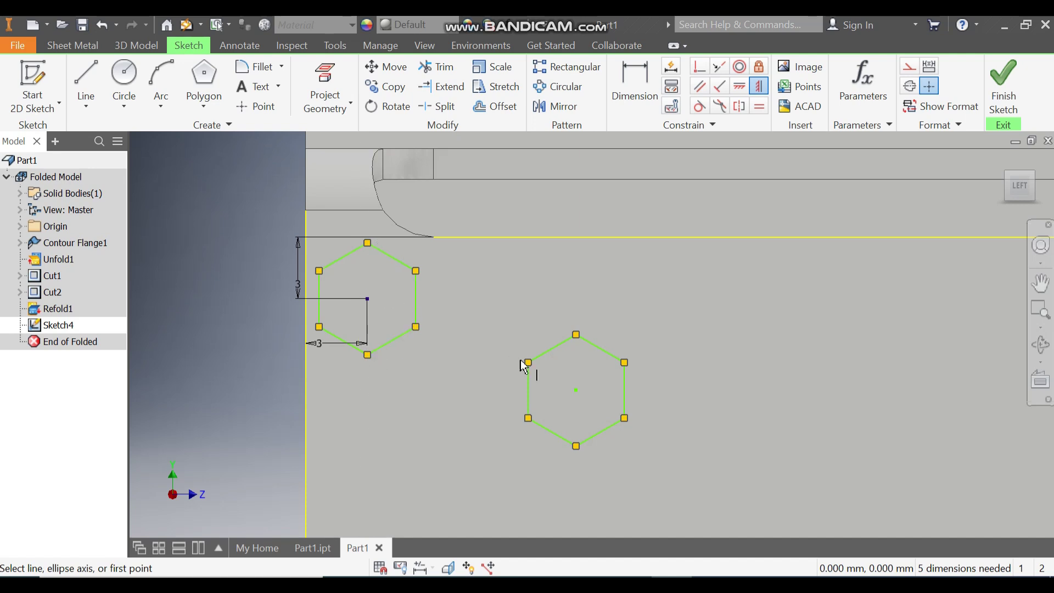
Set the first hexagon's width between its two vertical sides to 3 mm.
{"action": "left_click", "coordinate": [637, 83]}
{"action": "left_click", "coordinate": [416, 295]}
{"action": "left_click", "coordinate": [319, 305]}
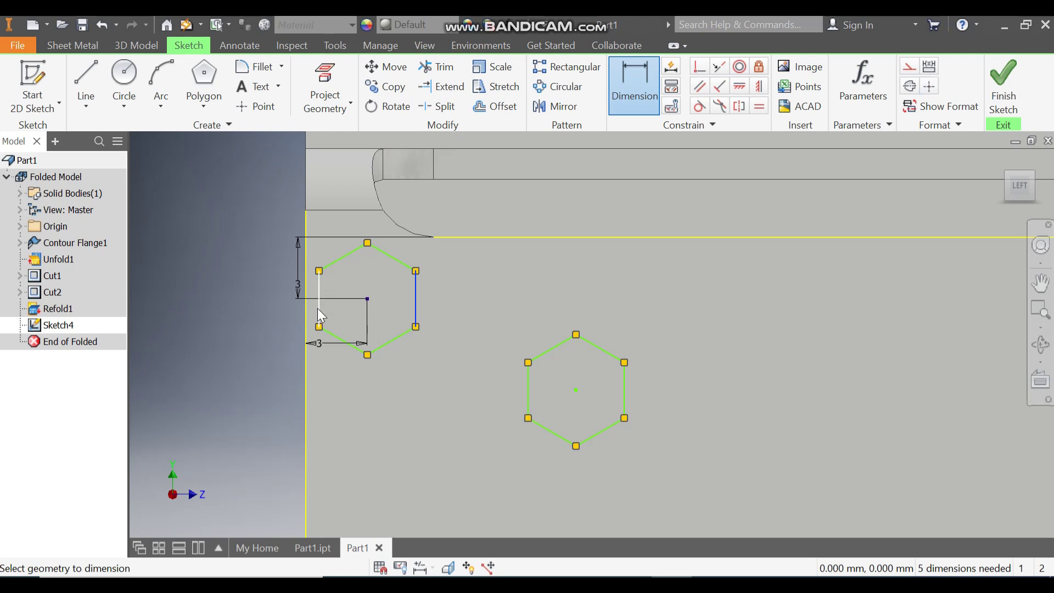
{"action": "left_click", "coordinate": [377, 427]}
{"action": "type", "text": "3"}
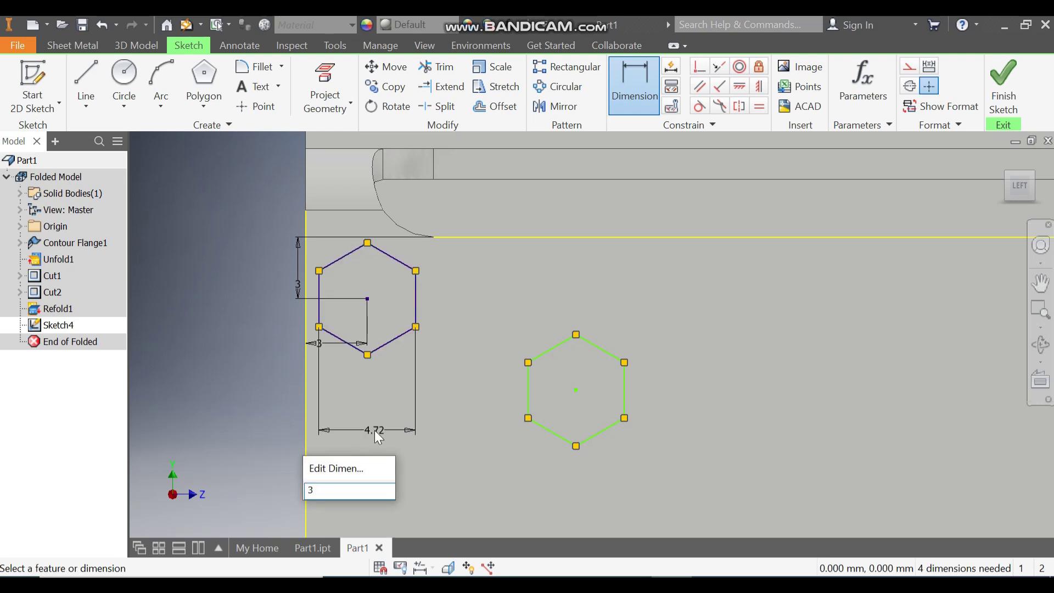
{"action": "key", "text": "Return"}
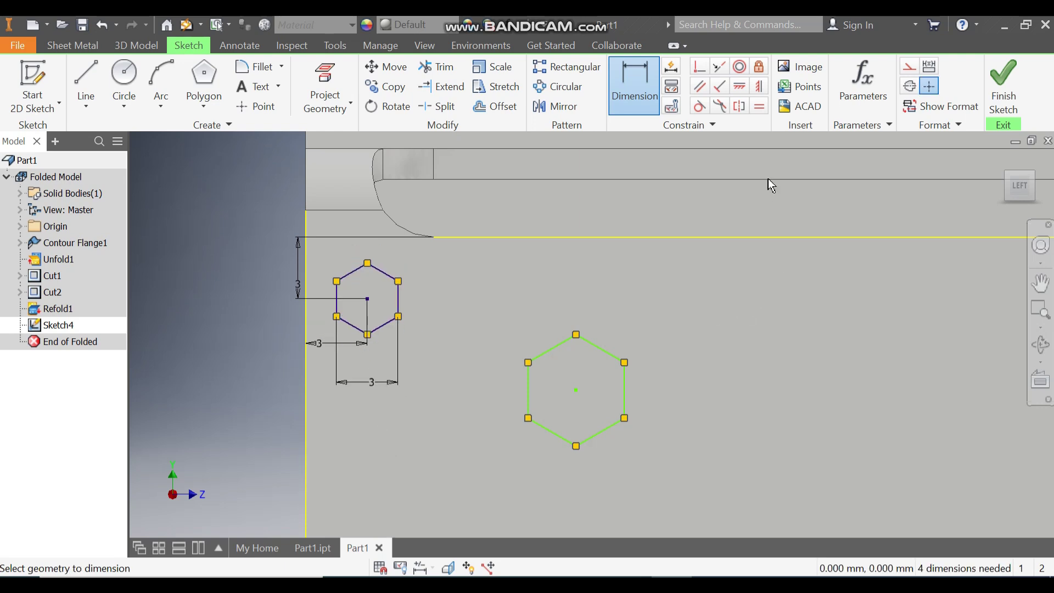
Set the second hexagon's width across its vertical sides to 3 mm.
{"action": "left_click", "coordinate": [529, 387]}
{"action": "left_click", "coordinate": [623, 397]}
{"action": "left_click", "coordinate": [596, 293]}
{"action": "type", "text": "3"}
{"action": "key", "text": "Return"}
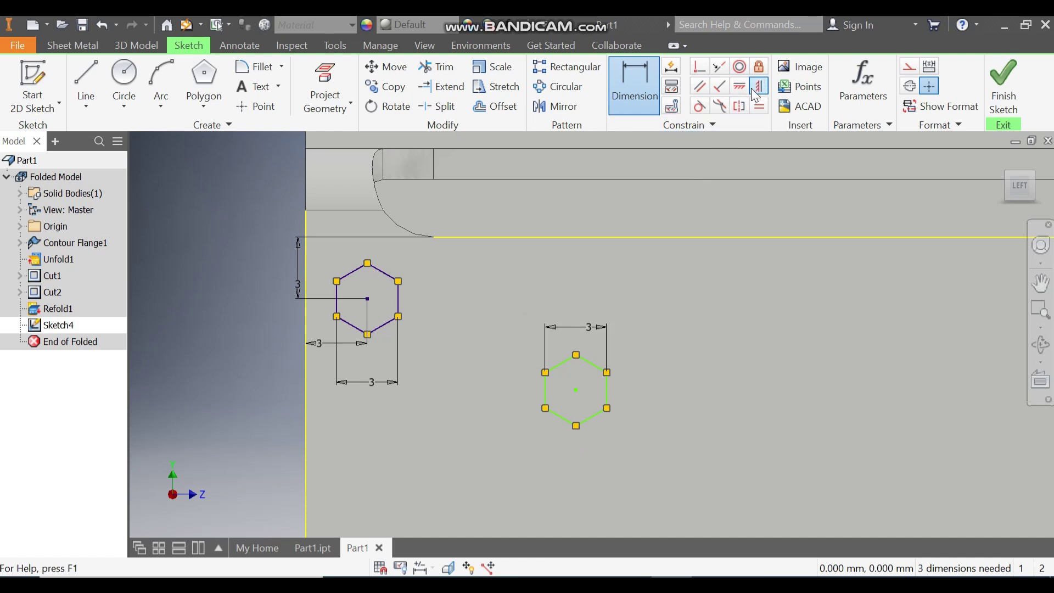
Align the second hexagon's top vertex horizontally with the lower vertex of the first hexagon's inner vertical side.
{"action": "left_click", "coordinate": [740, 86]}
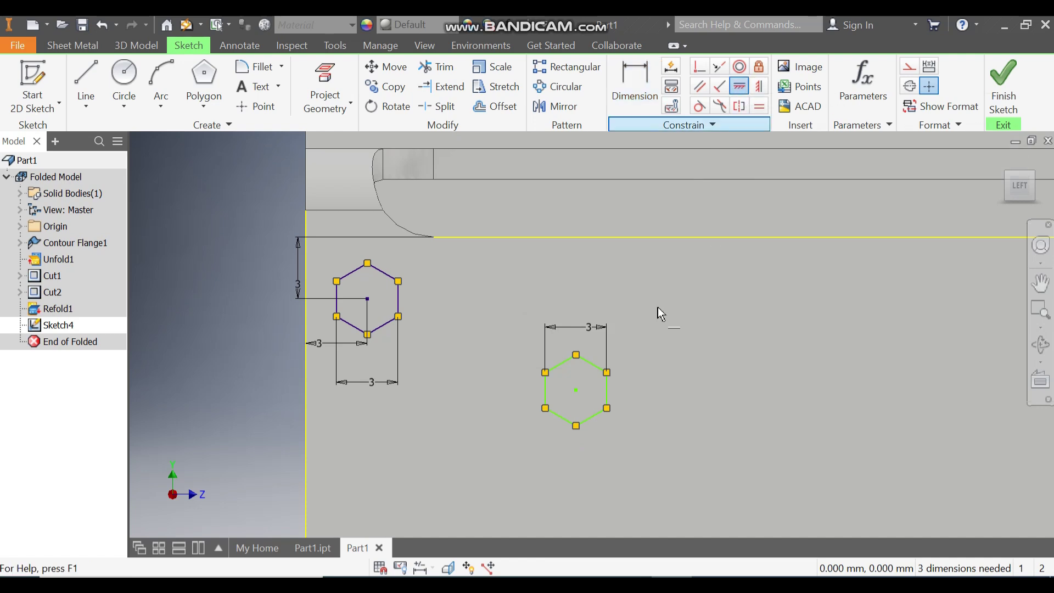
{"action": "left_click", "coordinate": [576, 355]}
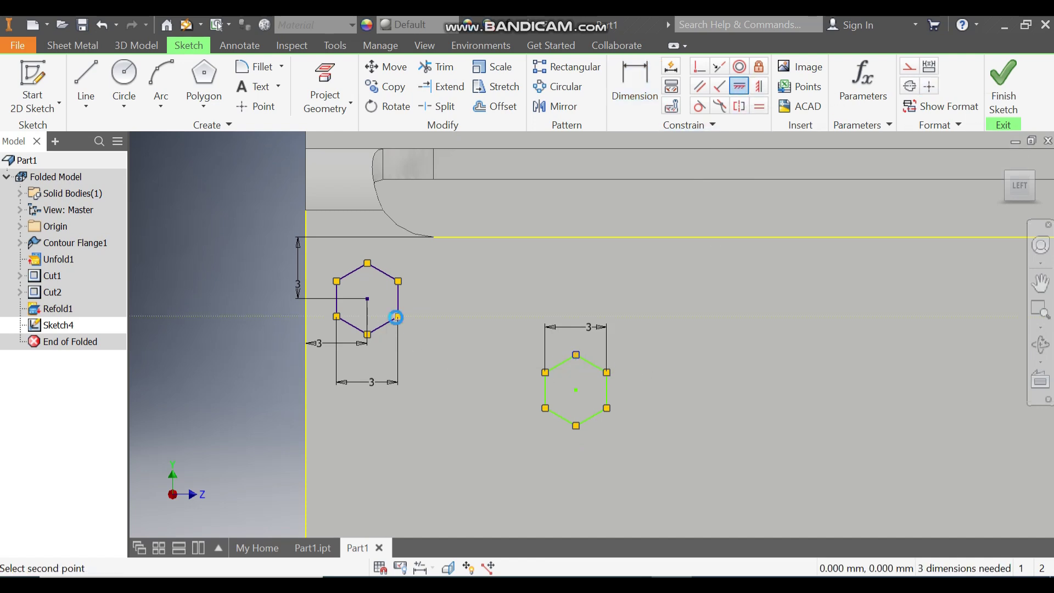
{"action": "left_click", "coordinate": [399, 316]}
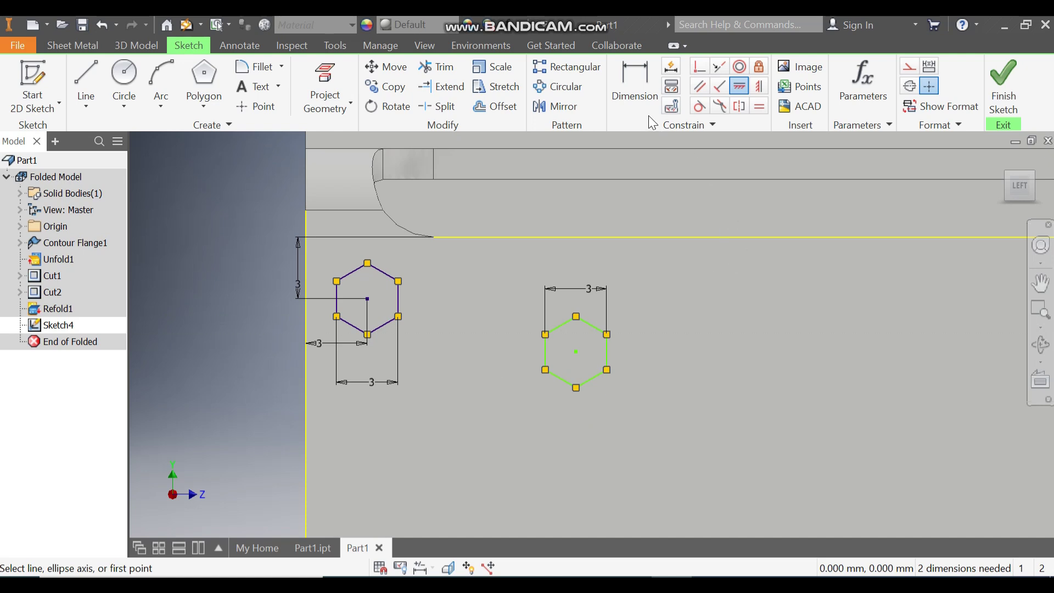
Dimension the gap between the two hexagons' facing slanted sides as 0.2 mm.
{"action": "left_click", "coordinate": [646, 97]}
{"action": "left_click", "coordinate": [559, 325]}
{"action": "left_click", "coordinate": [399, 317]}
{"action": "left_click", "coordinate": [446, 325]}
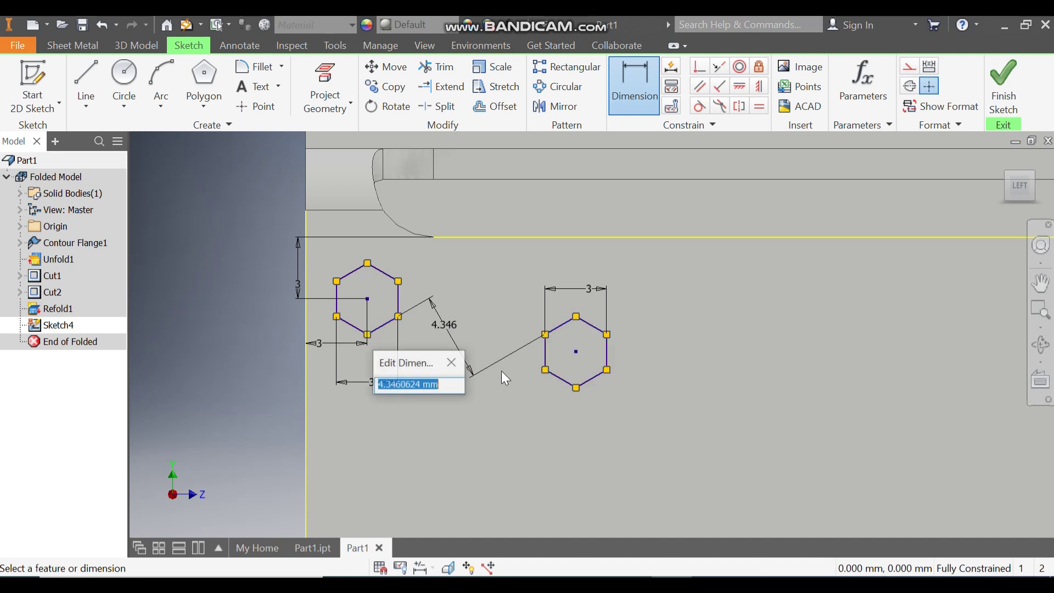
{"action": "type", "text": "0.2"}
{"action": "key", "text": "Return"}
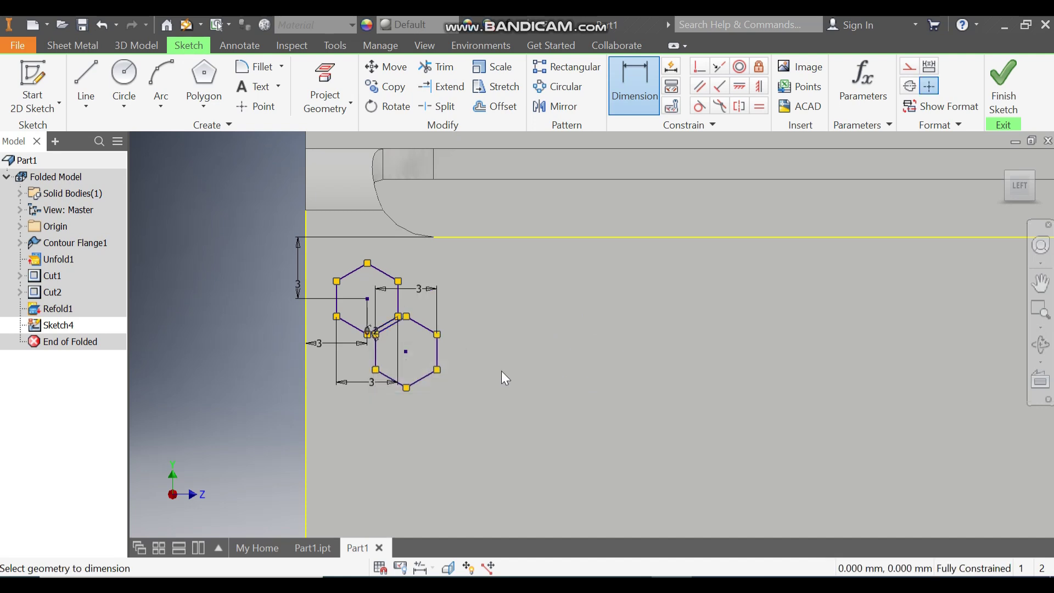
{"action": "key", "text": "Escape"}
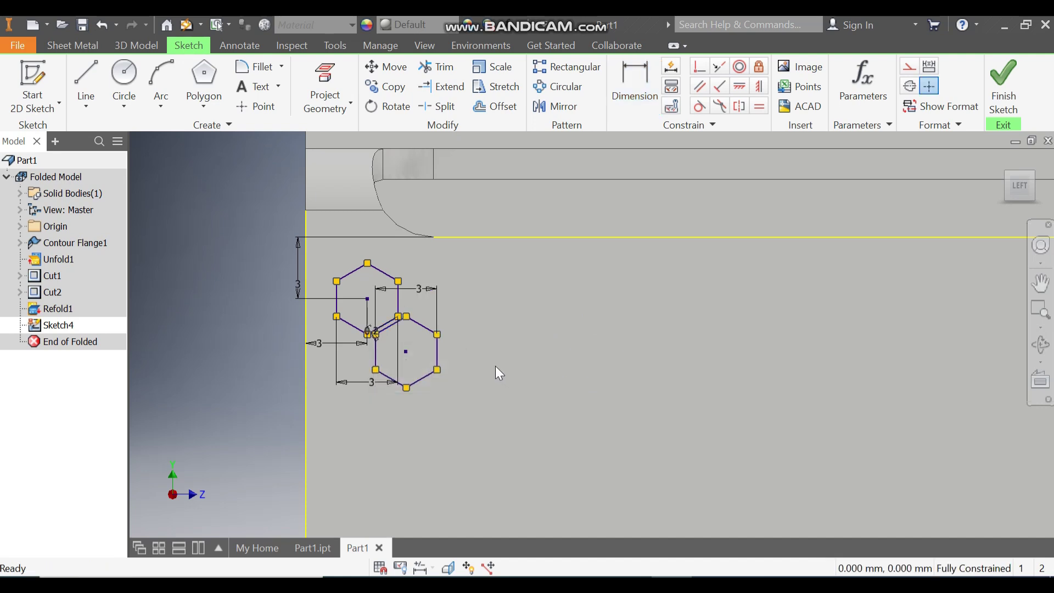
Start a rectangular sketch pattern of both hexagons with the first direction along the slot's straight lower edge.
{"action": "scroll", "coordinate": [353, 337], "scroll_direction": "up", "scroll_amount": 2}
{"action": "middle_click_drag", "start_coordinate": [464, 308], "coordinate": [521, 332]}
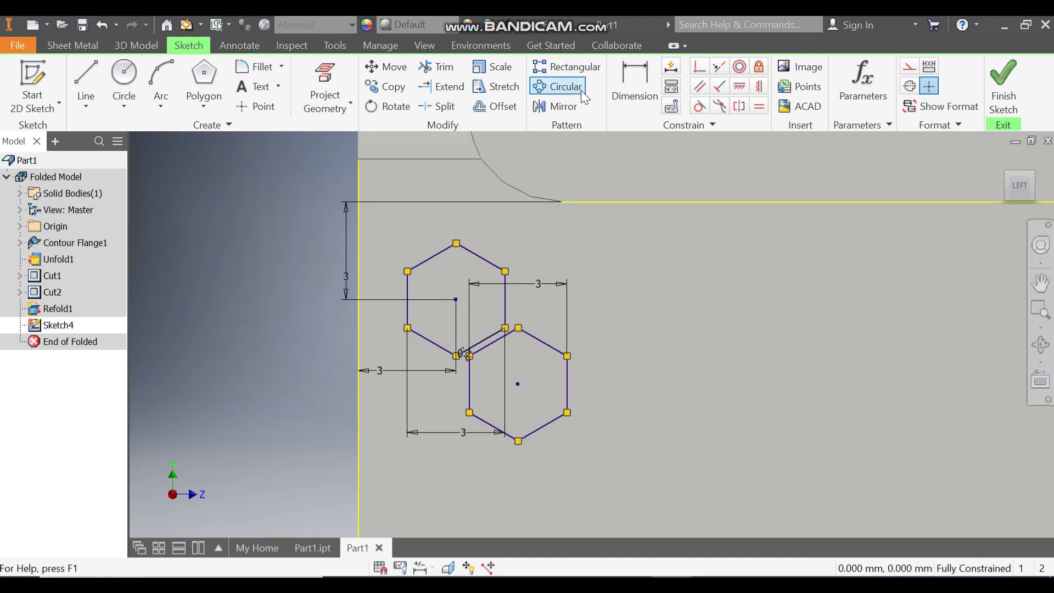
{"action": "left_click", "coordinate": [567, 66]}
{"action": "left_click_drag", "start_coordinate": [673, 216], "coordinate": [386, 494]}
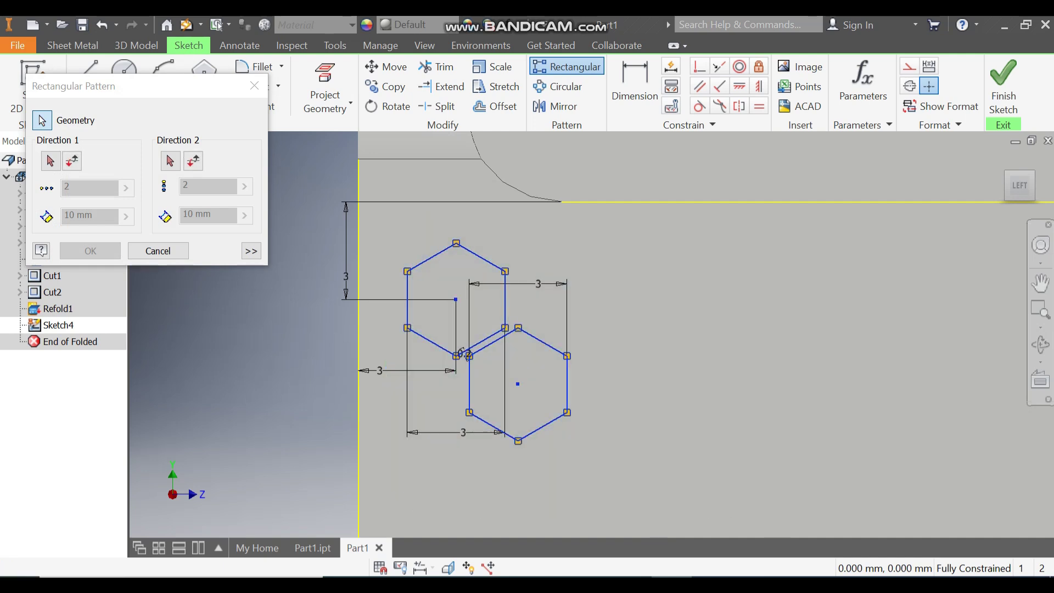
{"action": "left_click", "coordinate": [61, 163]}
{"action": "left_click", "coordinate": [757, 202]}
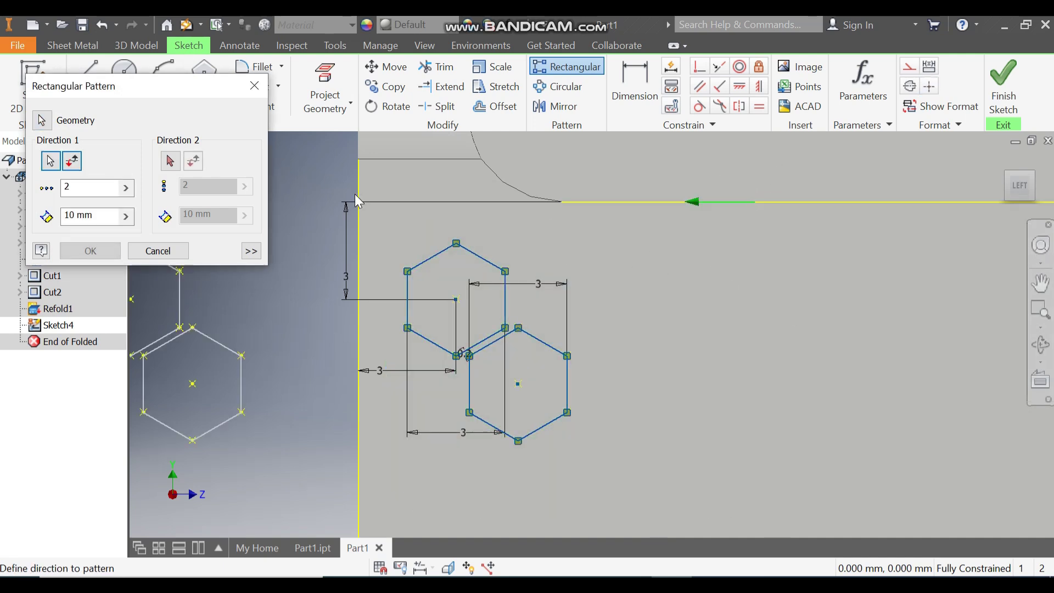
Set the hexagon pattern's spacing to 3.8 mm and reverse its direction so the copies run inward across the side face.
{"action": "scroll", "coordinate": [357, 201], "scroll_direction": "down", "scroll_amount": 3}
{"action": "left_click_drag", "start_coordinate": [106, 216], "coordinate": [55, 220]}
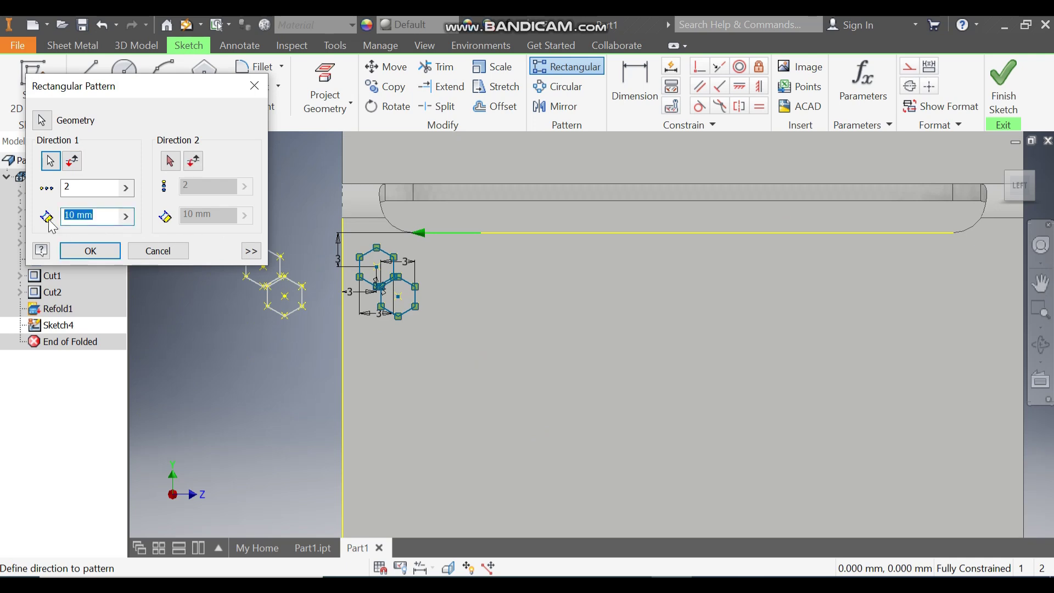
{"action": "type", "text": "3.8"}
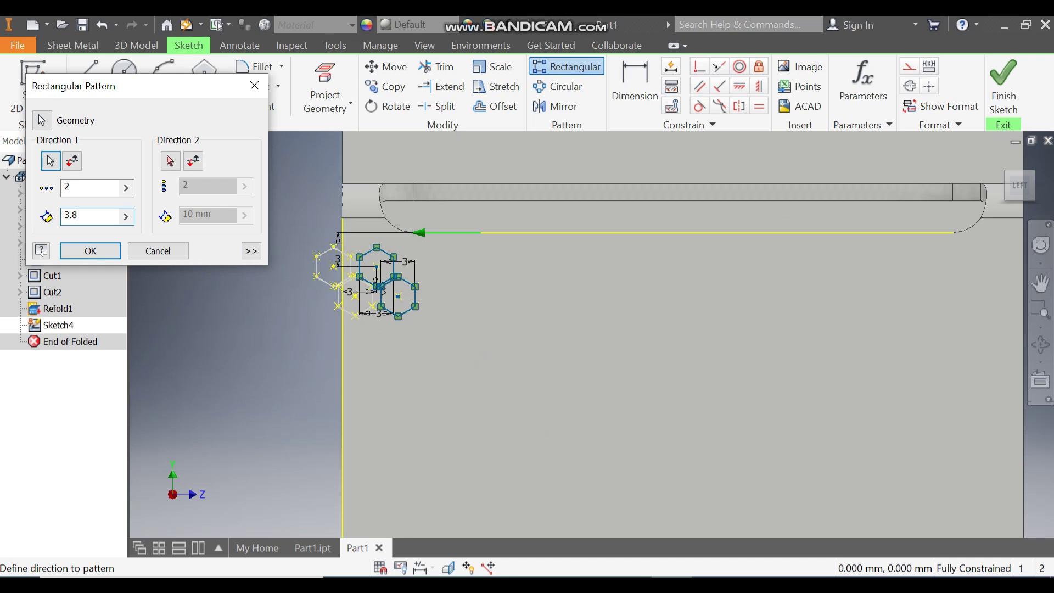
{"action": "left_click", "coordinate": [77, 163]}
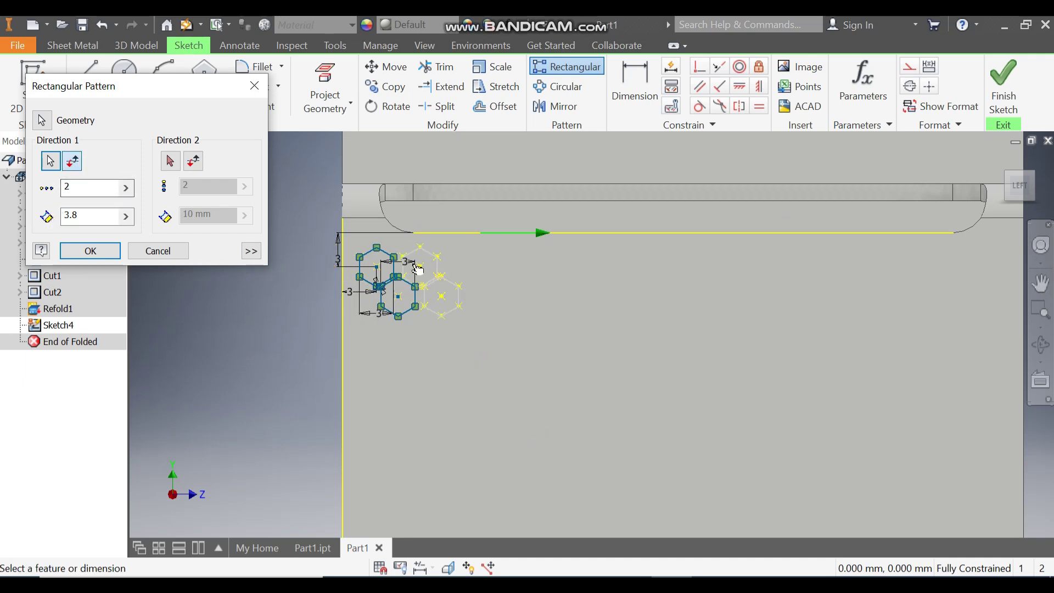
{"action": "scroll", "coordinate": [368, 231], "scroll_direction": "down", "scroll_amount": 4}
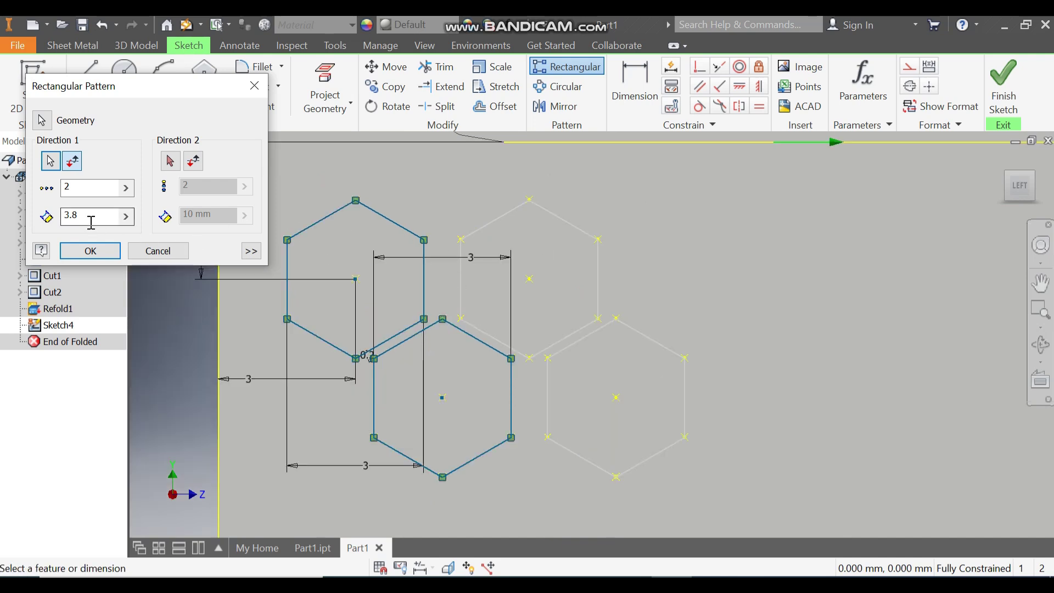
Set the hexagon pattern's count along the slot edge to 14 and create the sketch pattern.
{"action": "double_click", "coordinate": [89, 187]}
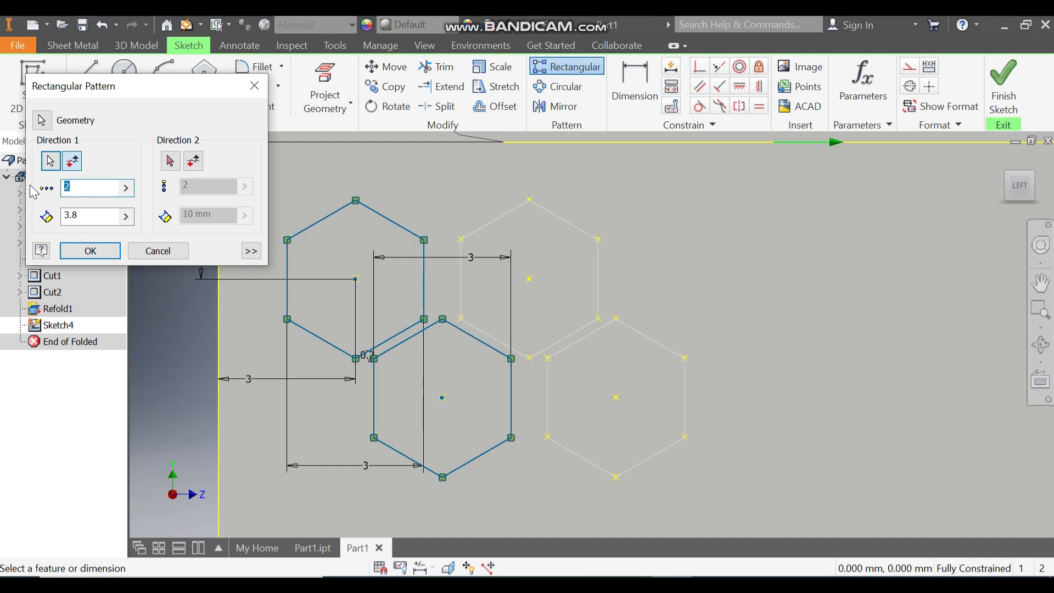
{"action": "type", "text": "14"}
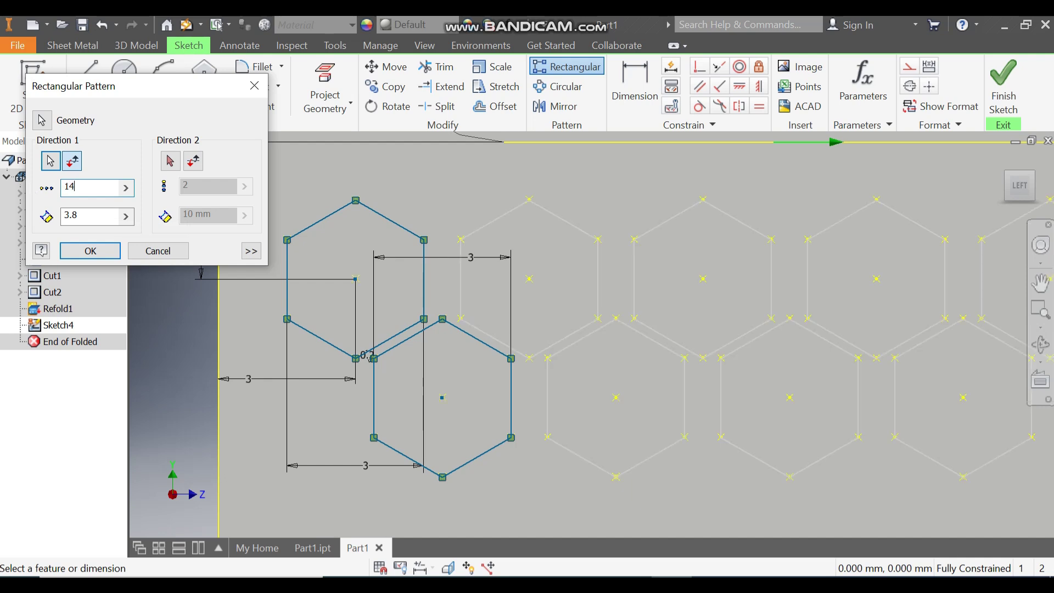
{"action": "scroll", "coordinate": [306, 240], "scroll_direction": "down", "scroll_amount": 6}
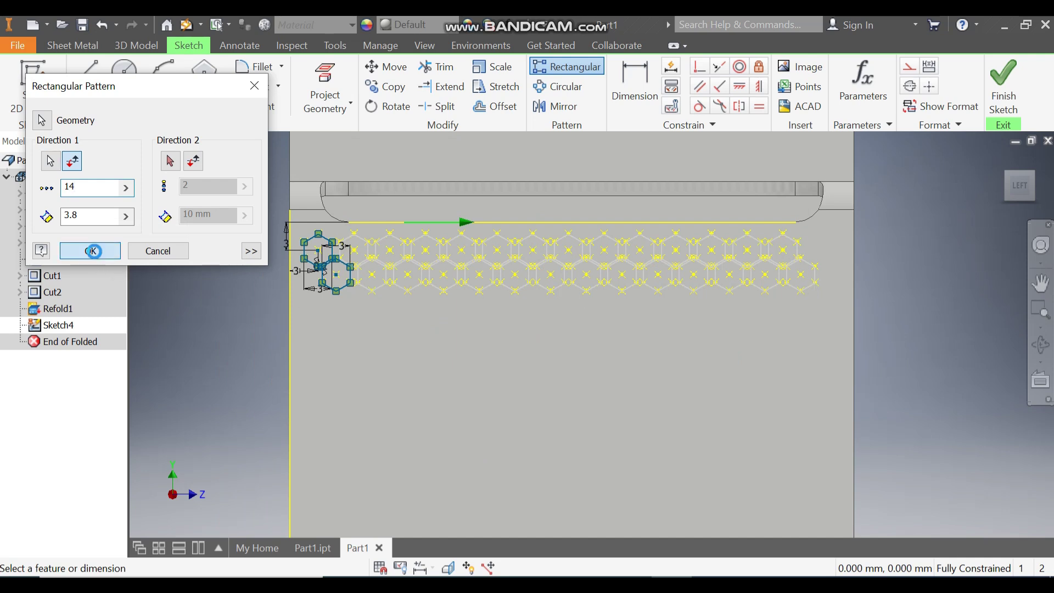
{"action": "left_click", "coordinate": [94, 252]}
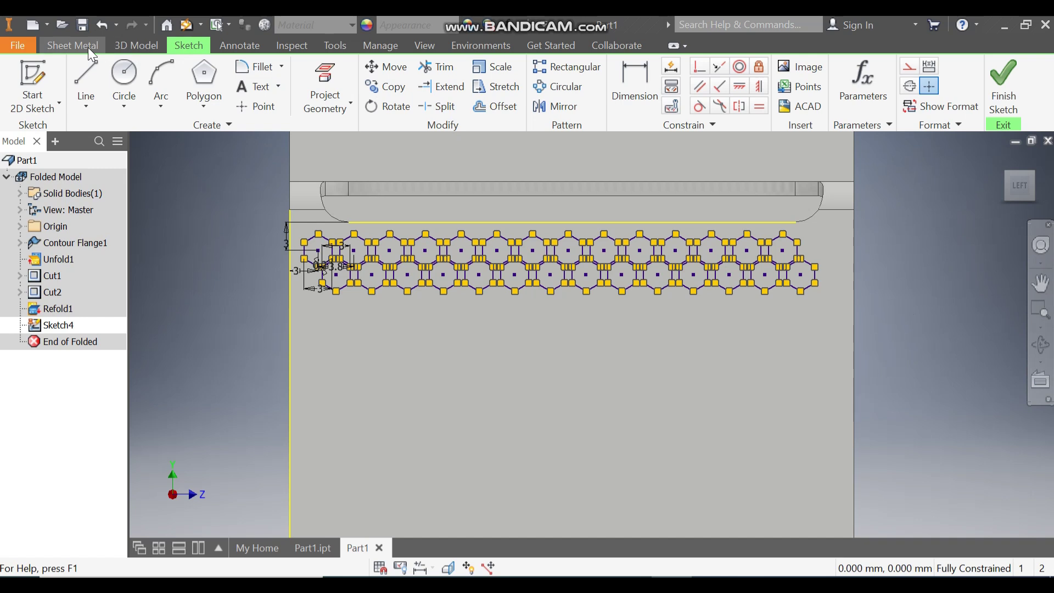
Extrude the patterned hexagons as a cut with extents set to All, going through both side walls of the box.
{"action": "left_click", "coordinate": [126, 45]}
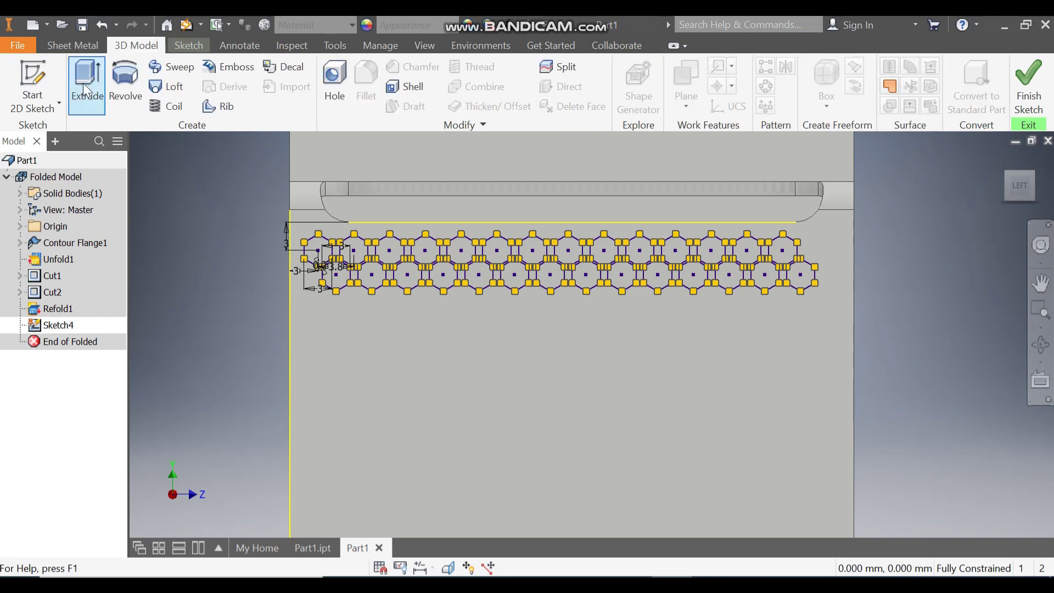
{"action": "left_click", "coordinate": [83, 84]}
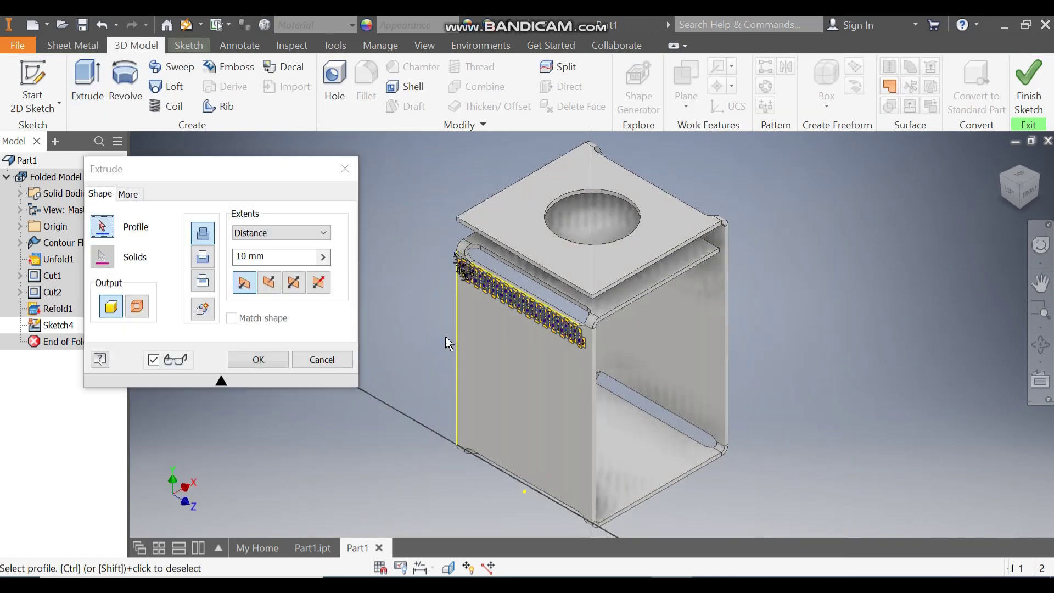
{"action": "left_click", "coordinate": [203, 257]}
{"action": "left_click", "coordinate": [281, 233]}
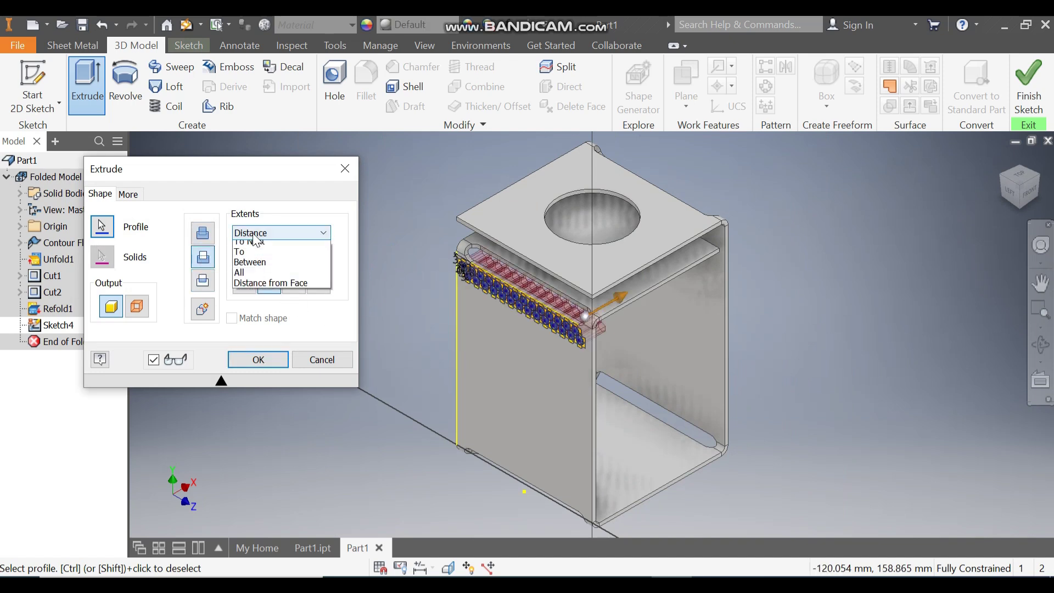
{"action": "left_click", "coordinate": [255, 286]}
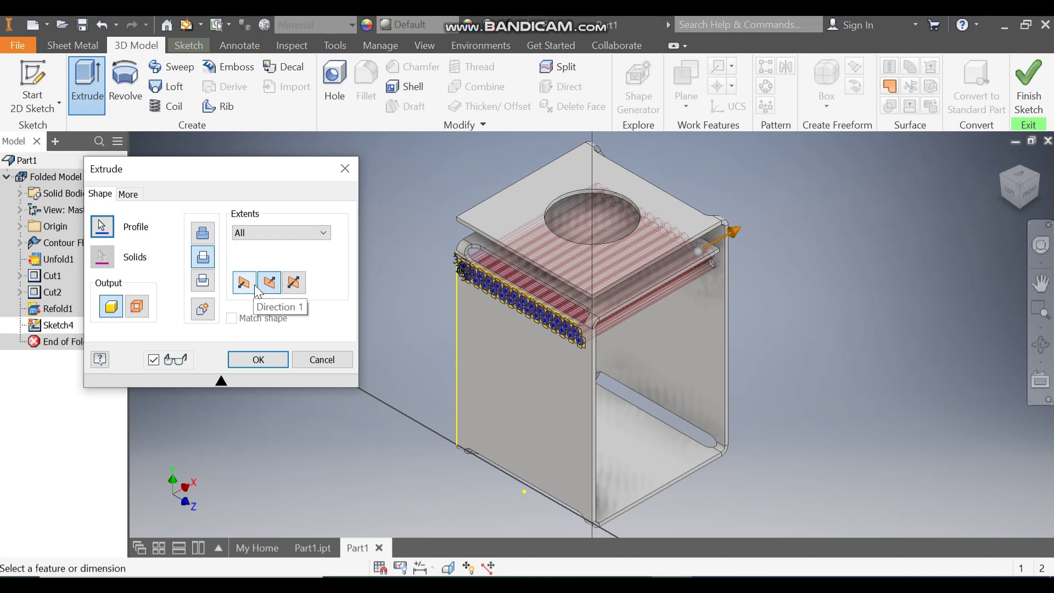
{"action": "left_click", "coordinate": [264, 360]}
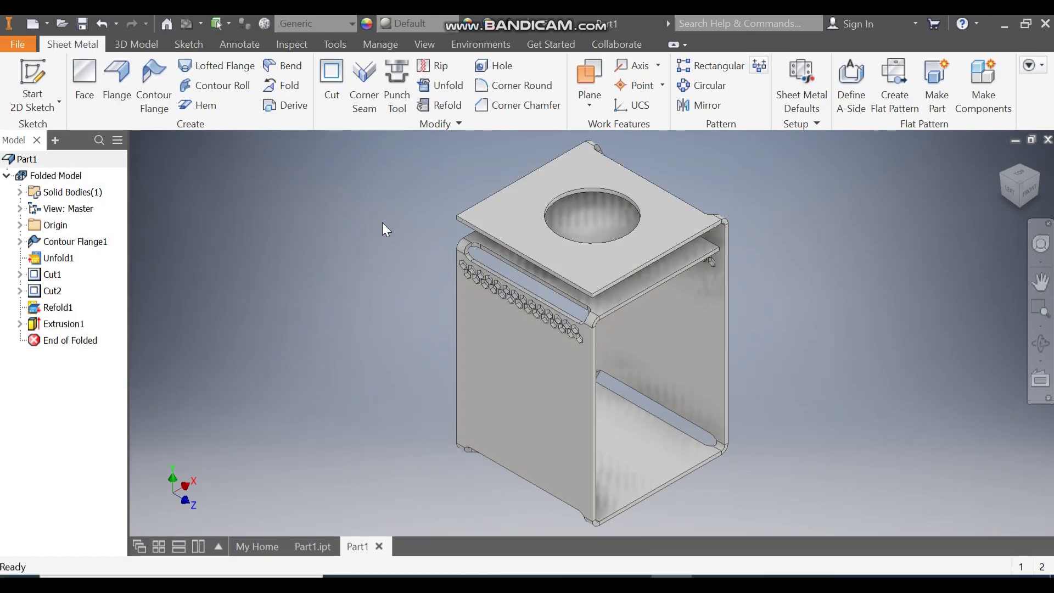
Create a rectangular pattern of the hexagon cut running down the side wall's vertical edge, with 13 occurrences at 5.2 mm spacing.
{"action": "left_click", "coordinate": [714, 68]}
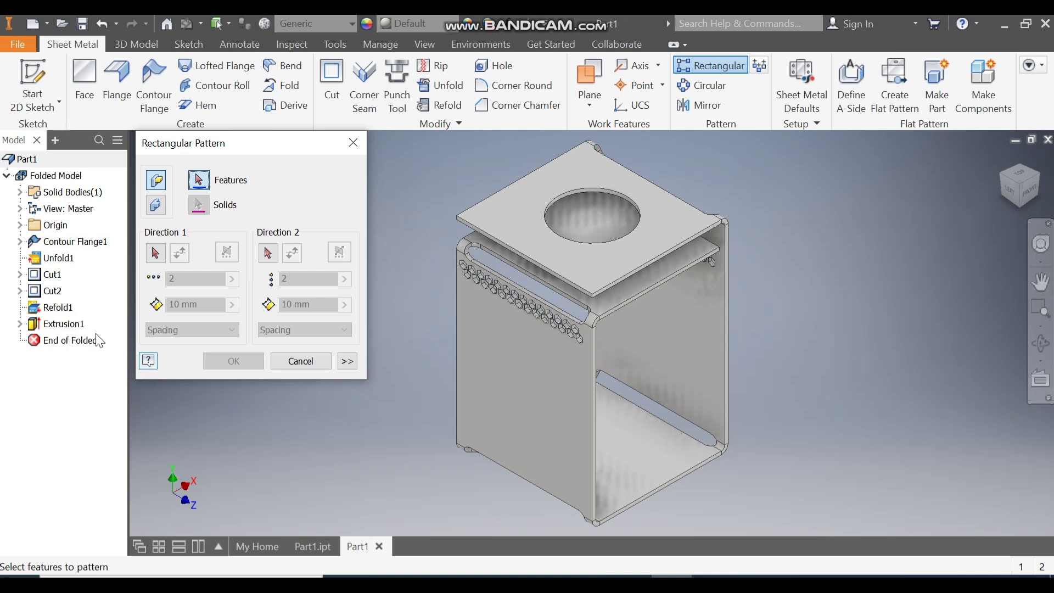
{"action": "left_click", "coordinate": [65, 324]}
{"action": "left_click", "coordinate": [155, 254]}
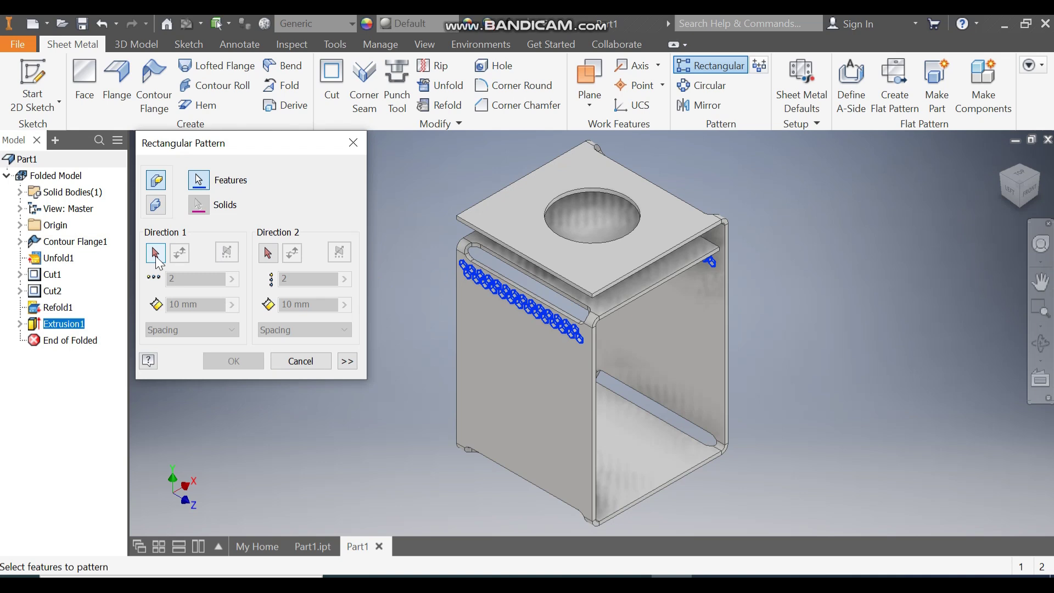
{"action": "left_click", "coordinate": [456, 319]}
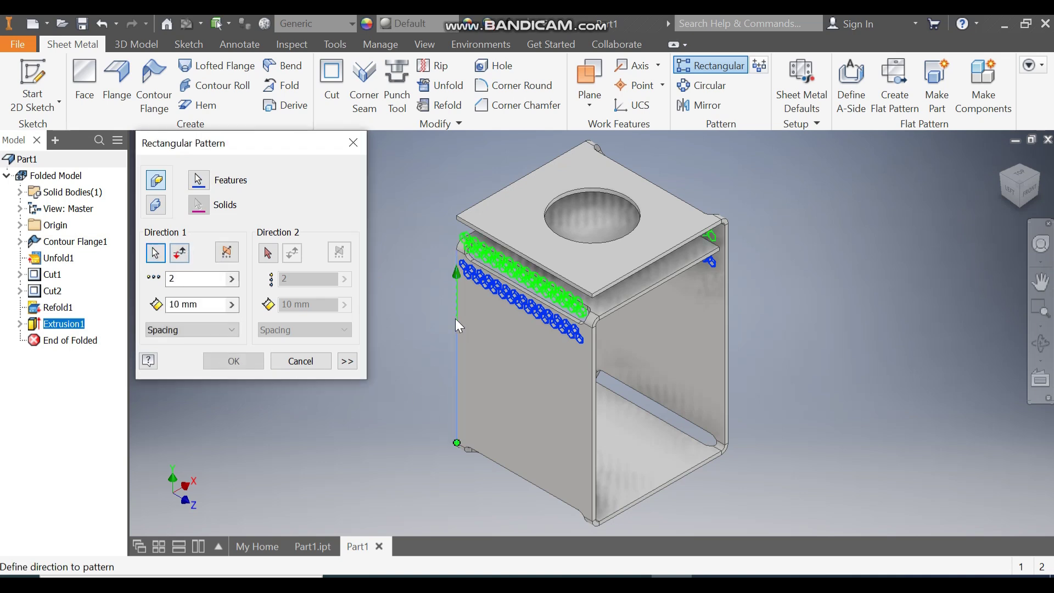
{"action": "left_click", "coordinate": [182, 258]}
{"action": "double_click", "coordinate": [172, 279]}
{"action": "type", "text": "13"}
{"action": "key", "text": "Tab"}
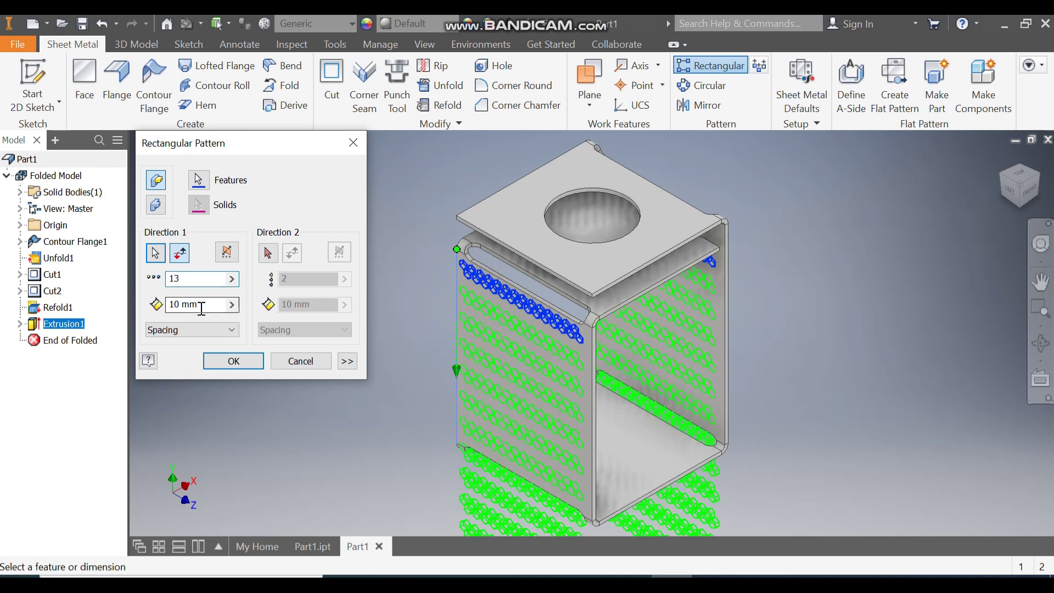
{"action": "type", "text": "5.2"}
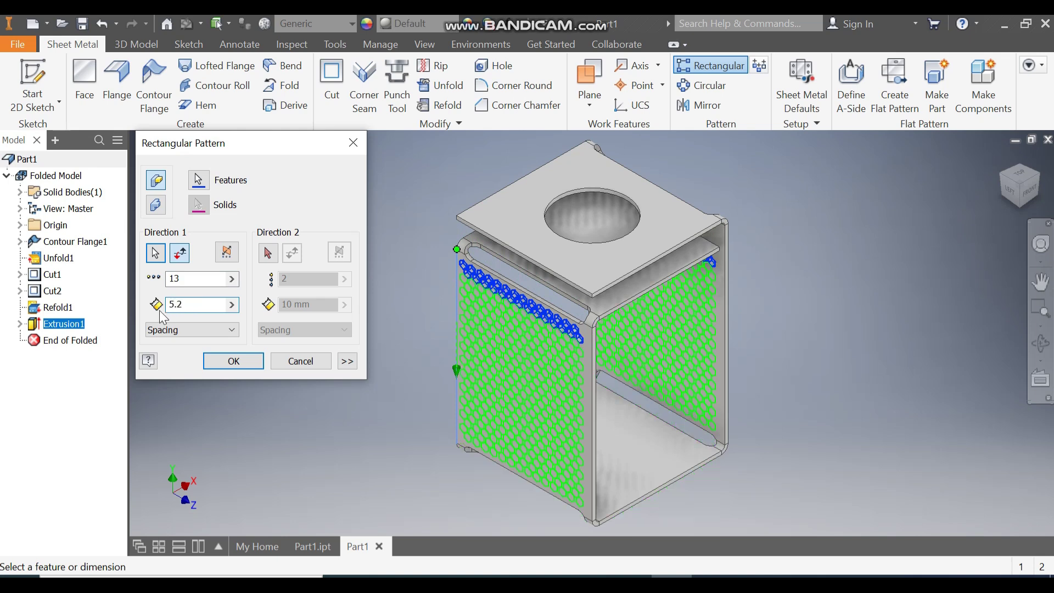
{"action": "left_click", "coordinate": [231, 366]}
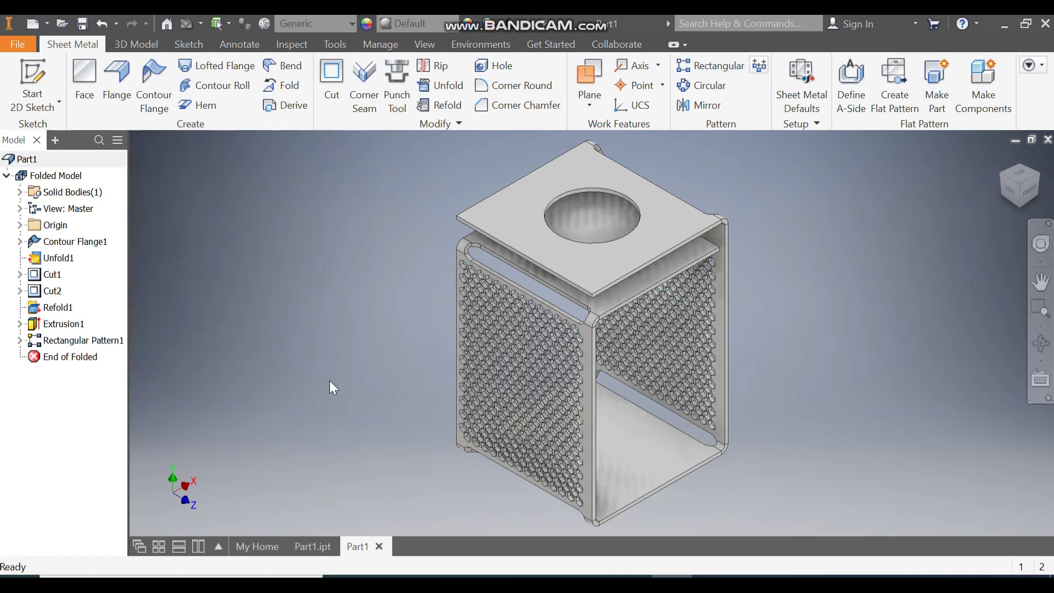
Check the finished perforations on the side face and apply the Chrome - Polished appearance to the box.
{"action": "scroll", "coordinate": [586, 434], "scroll_direction": "up", "scroll_amount": 3}
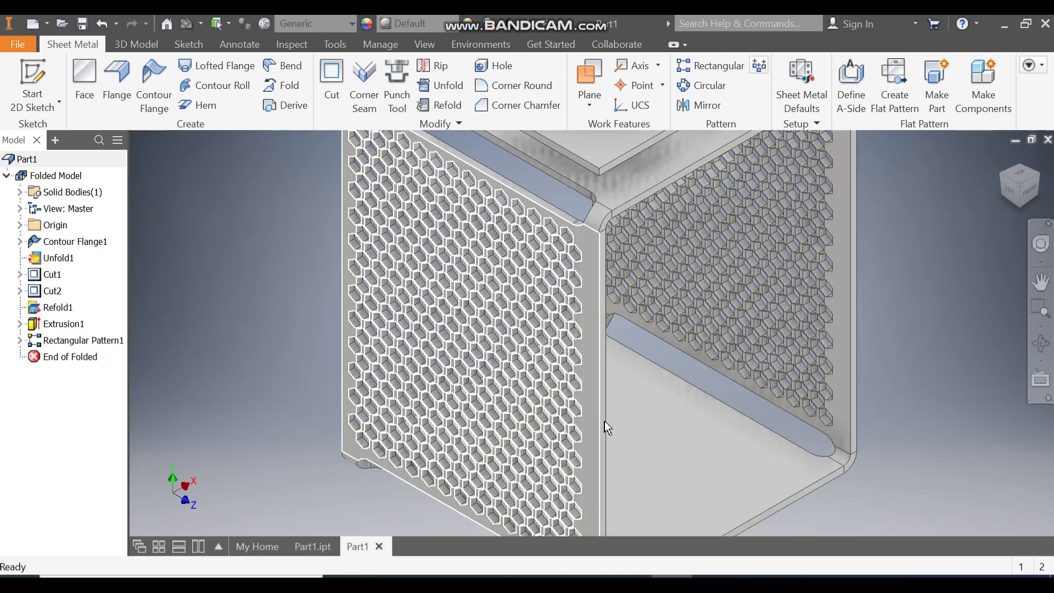
{"action": "left_click", "coordinate": [1014, 201]}
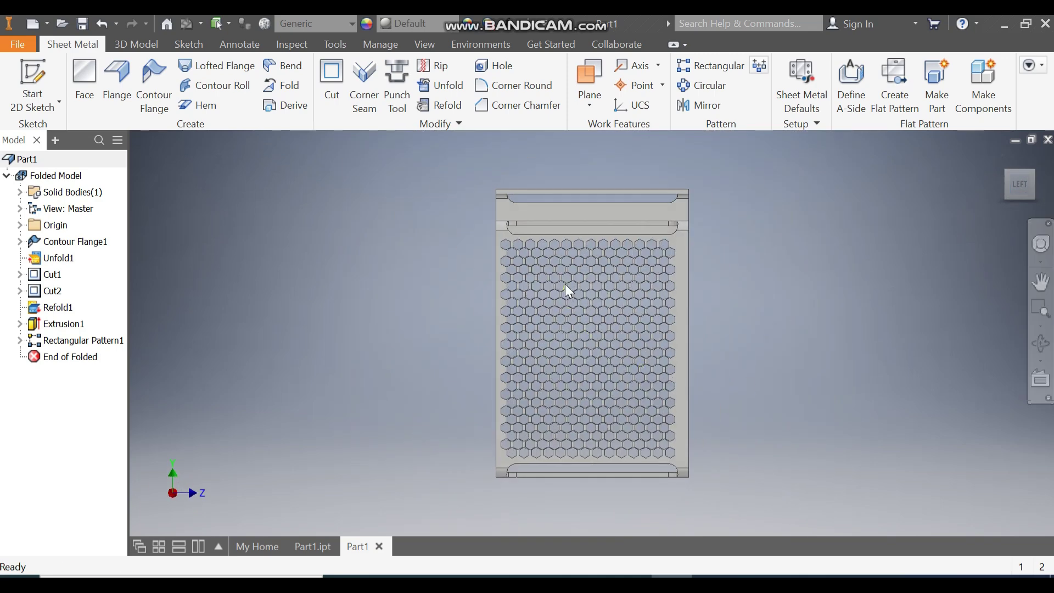
{"action": "scroll", "coordinate": [570, 281], "scroll_direction": "up", "scroll_amount": 3}
{"action": "scroll", "coordinate": [593, 264], "scroll_direction": "down", "scroll_amount": 2}
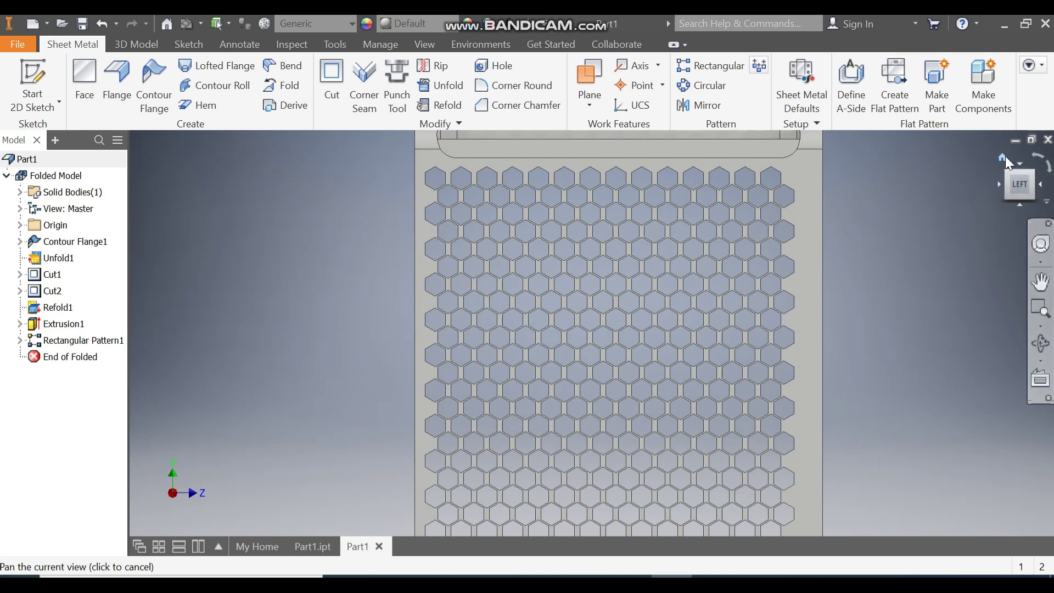
{"action": "left_click", "coordinate": [1003, 158]}
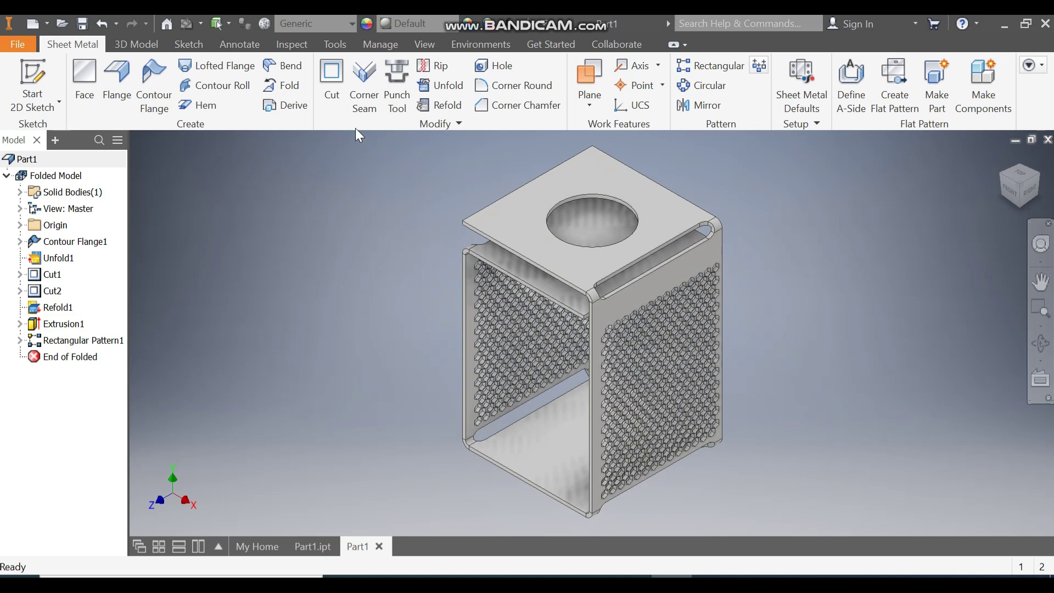
{"action": "left_click", "coordinate": [403, 22]}
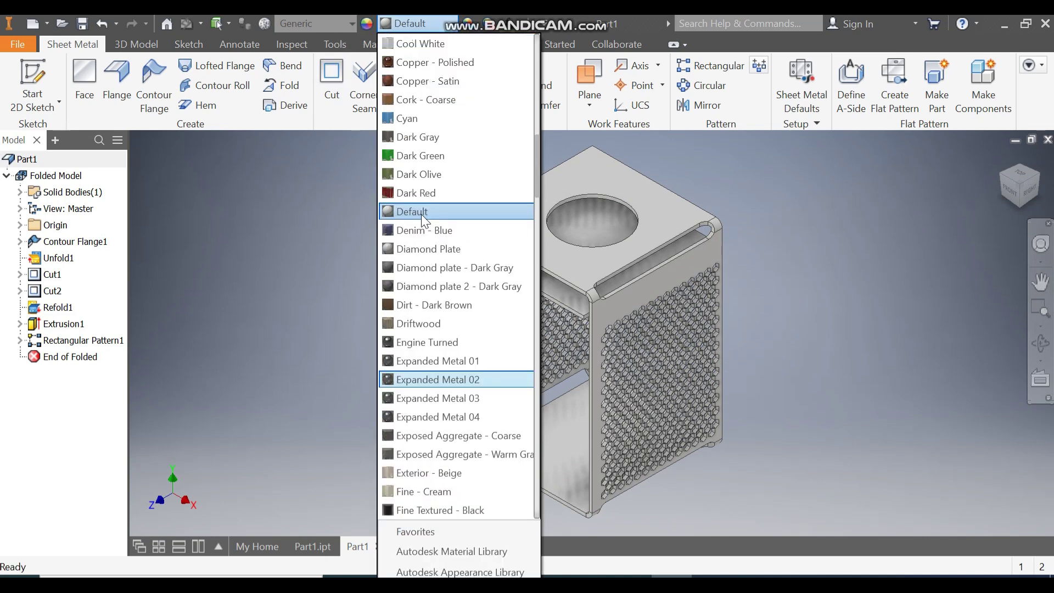
{"action": "scroll", "coordinate": [420, 214], "scroll_direction": "up", "scroll_amount": 5}
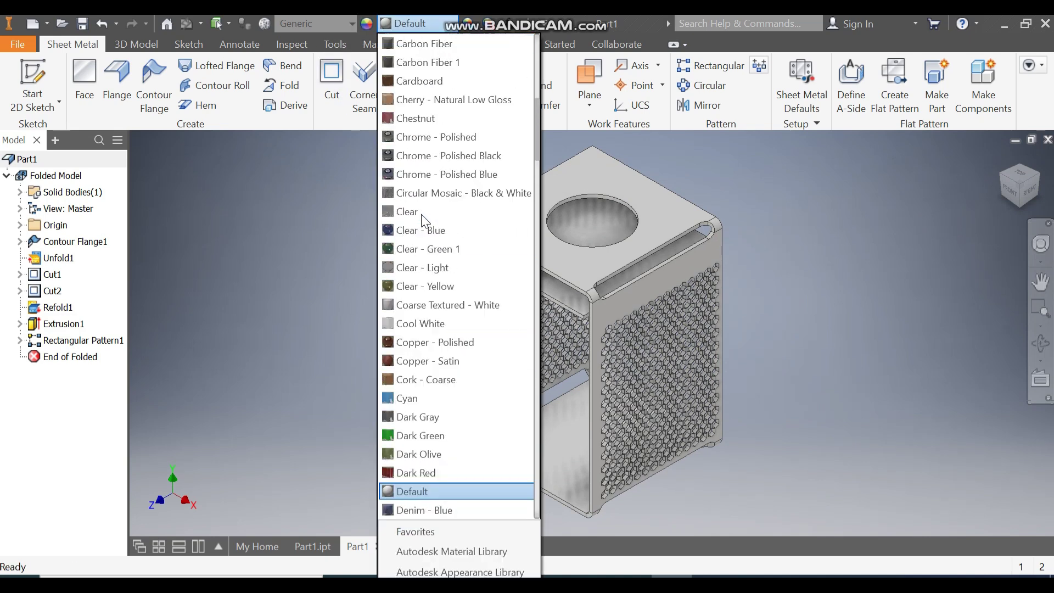
{"action": "left_click", "coordinate": [455, 137]}
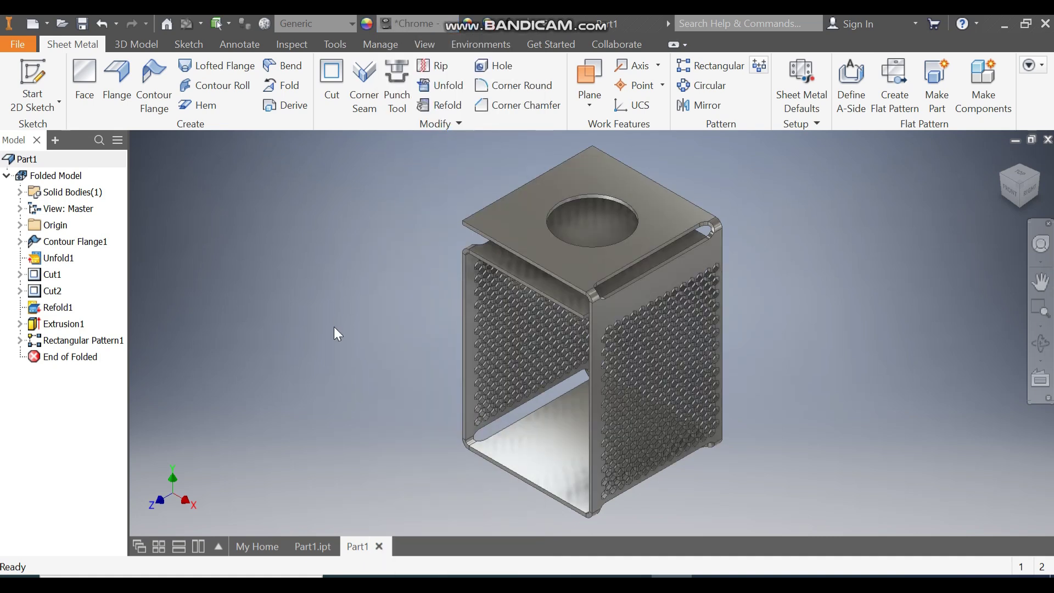
{"action": "middle_click_drag", "start_coordinate": [549, 352], "coordinate": [583, 350]}
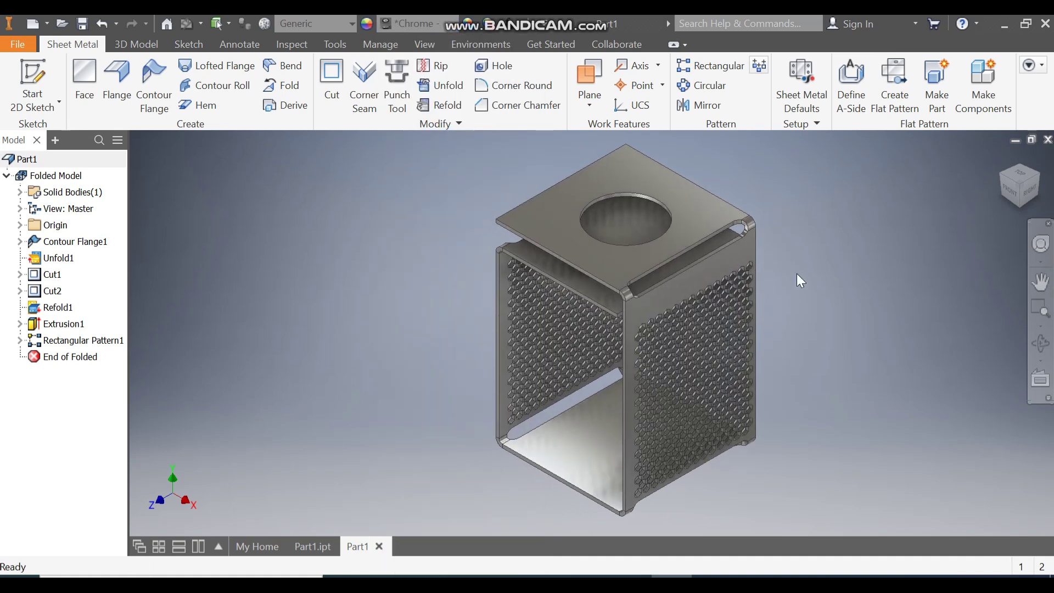